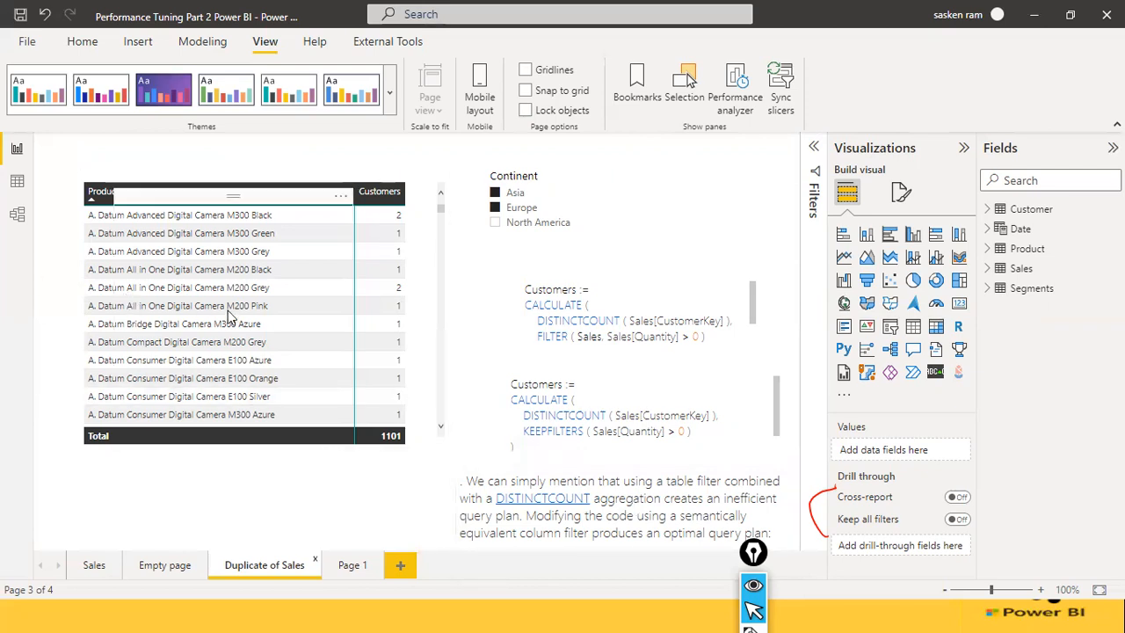
Step: View the data model's table relationships and return to the report page
click(18, 216)
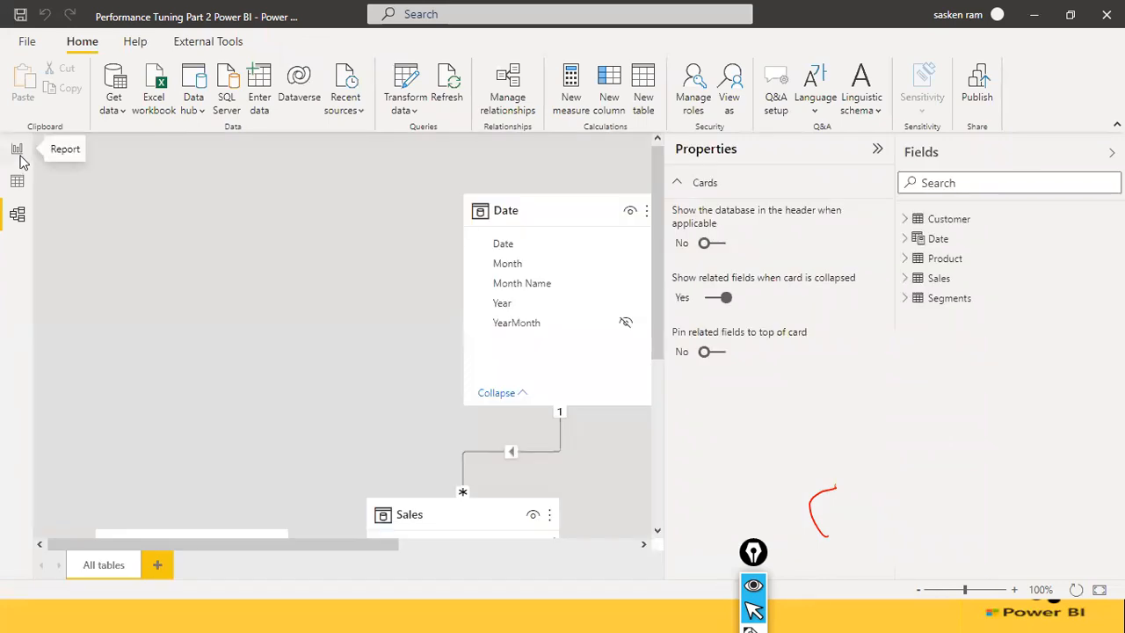
click(18, 151)
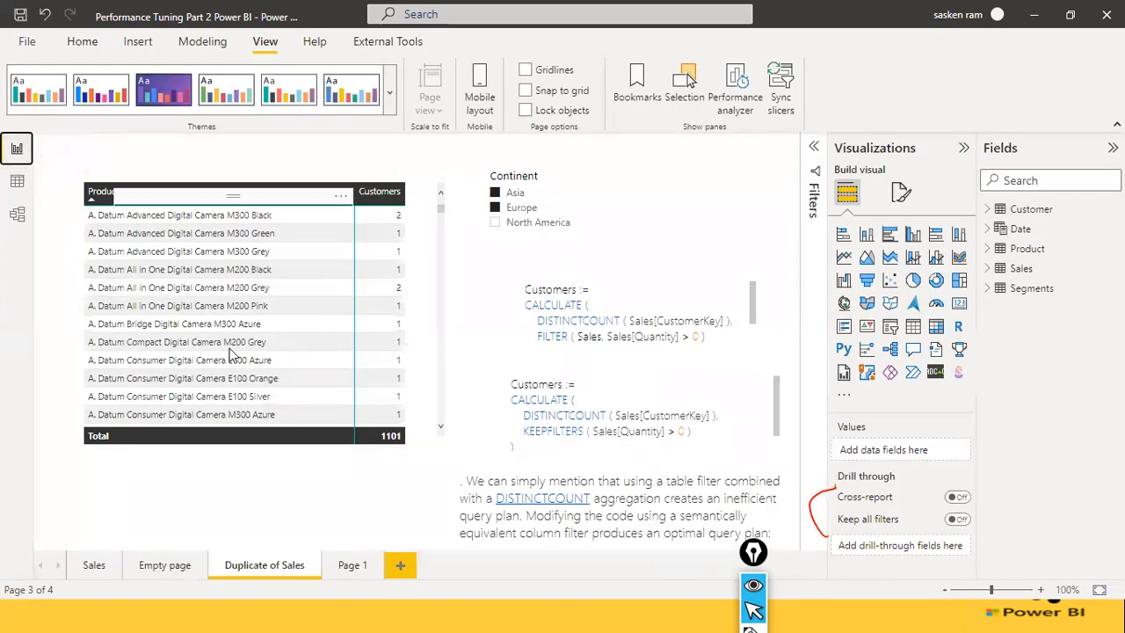
click(16, 215)
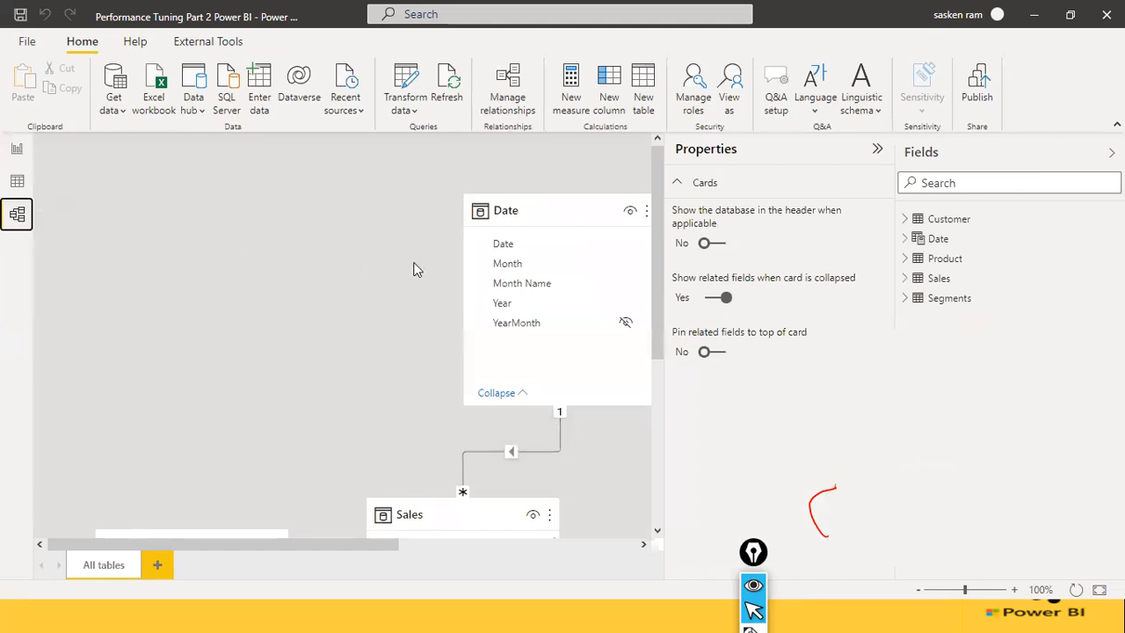
click(16, 149)
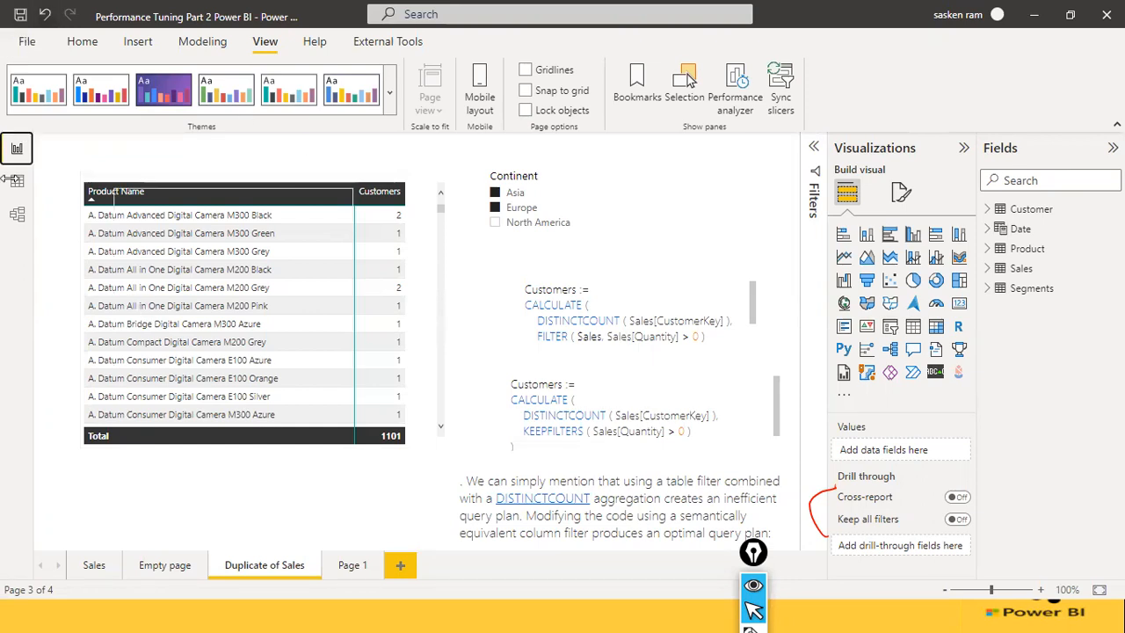
Step: Record the Duplicate of Sales page's visuals with Performance analyzer, with the product matrix selected, and refresh all visuals
click(313, 179)
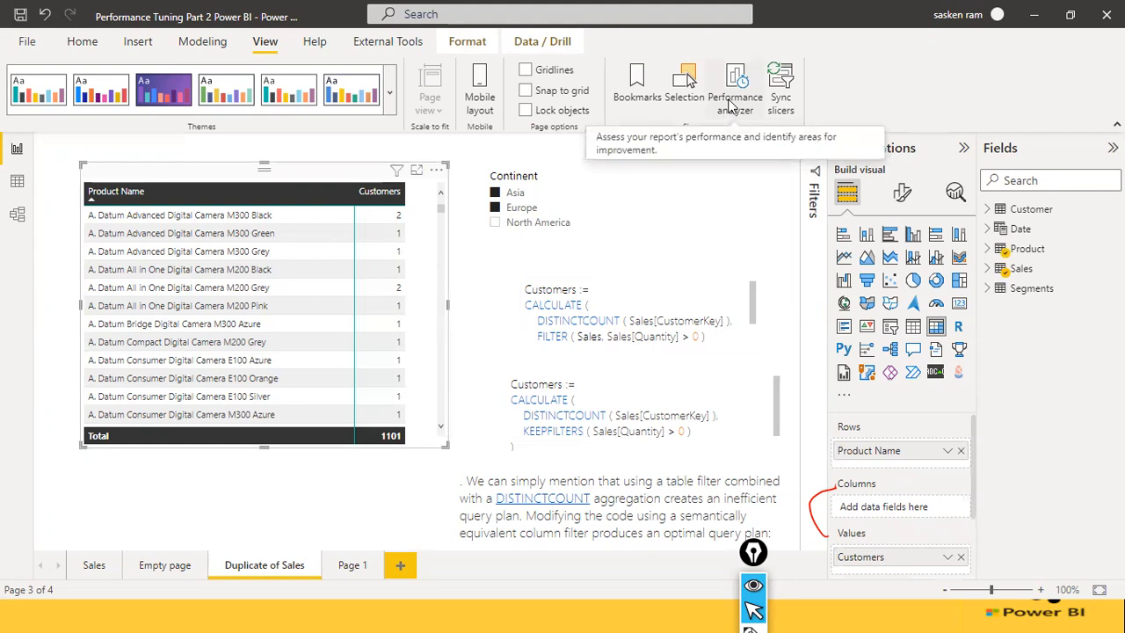
click(738, 102)
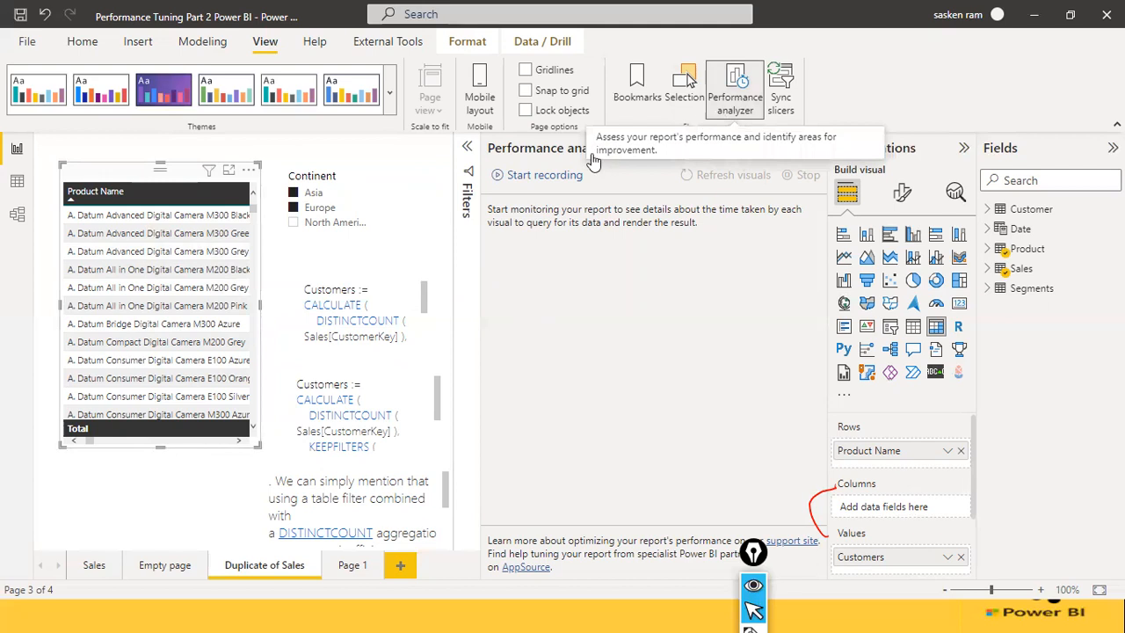
click(498, 175)
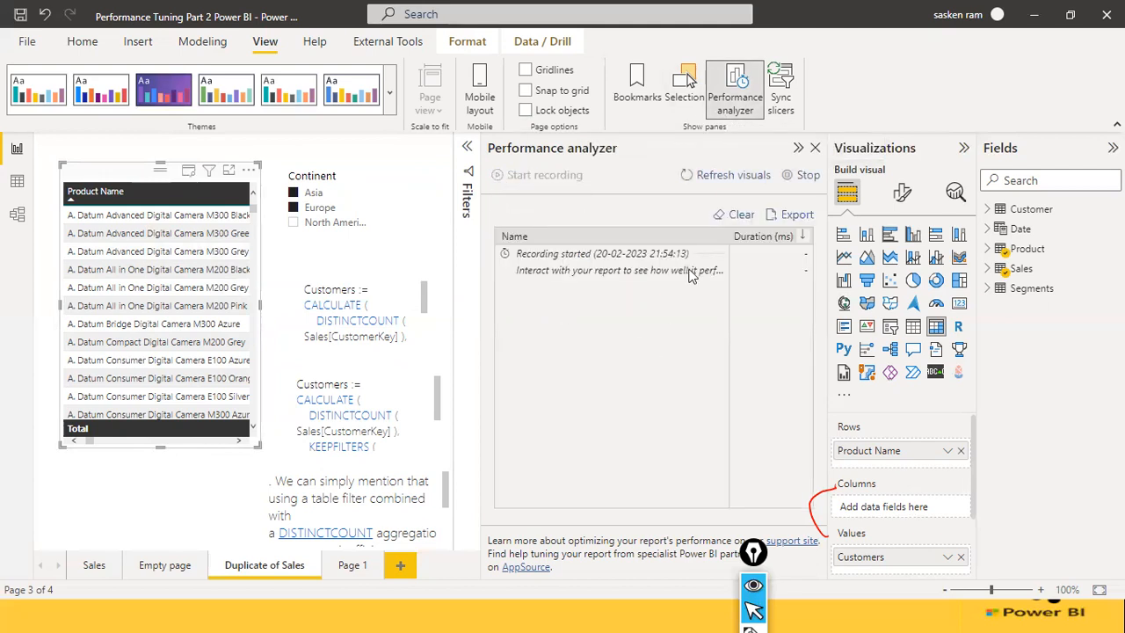
click(717, 183)
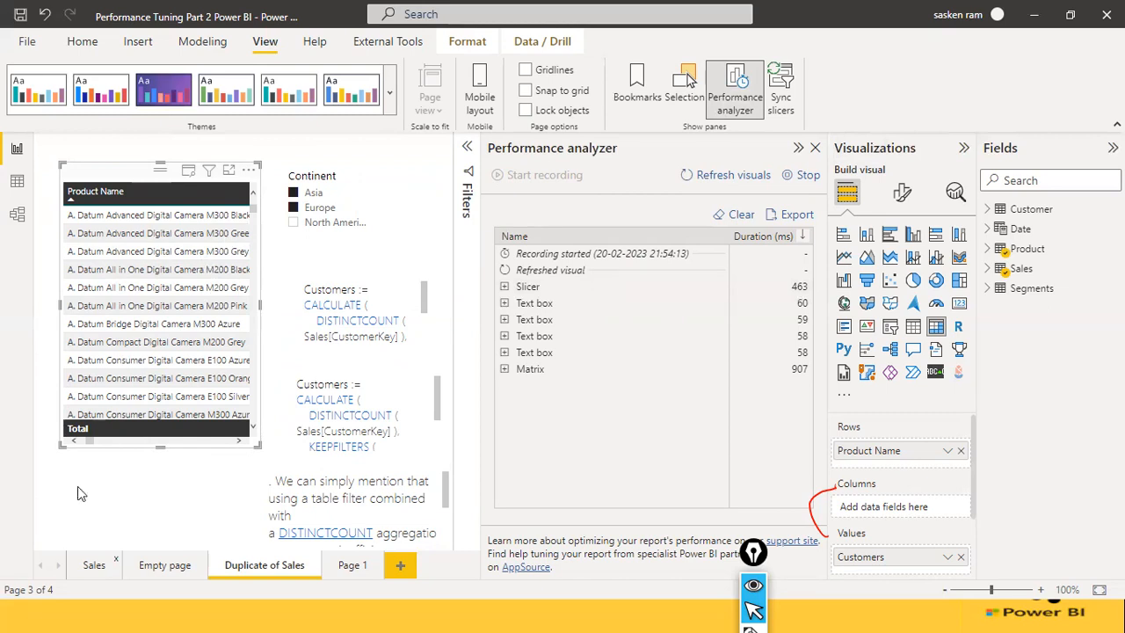
Step: Load the Sales page while recording, reload it by way of the Empty page, and examine its visuals' durations
click(93, 565)
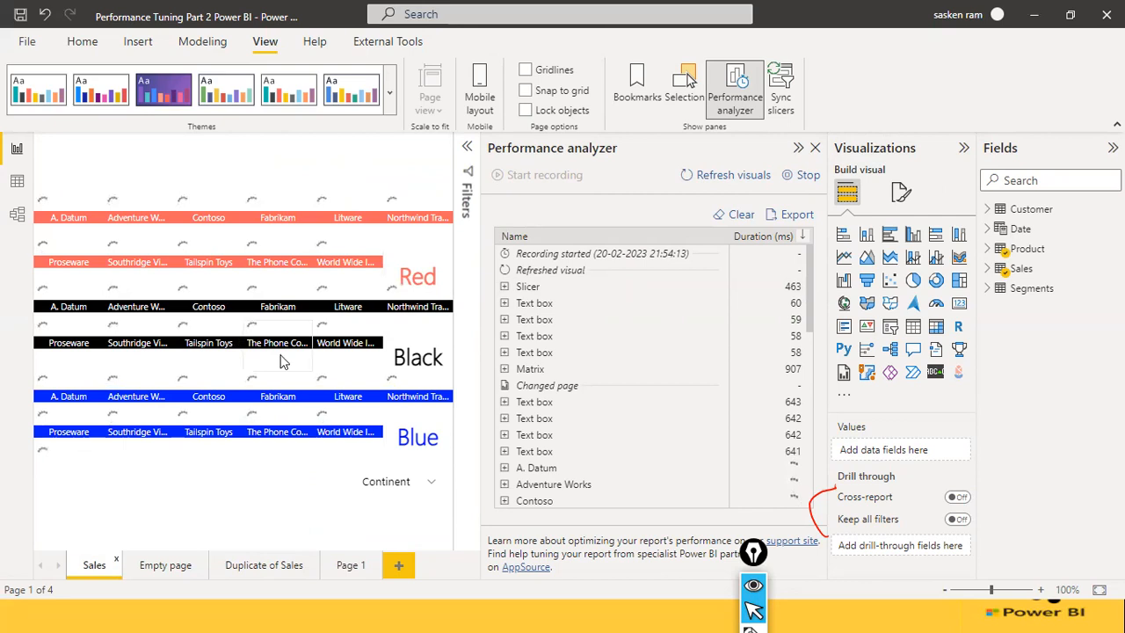
scroll(516, 473, down, 2)
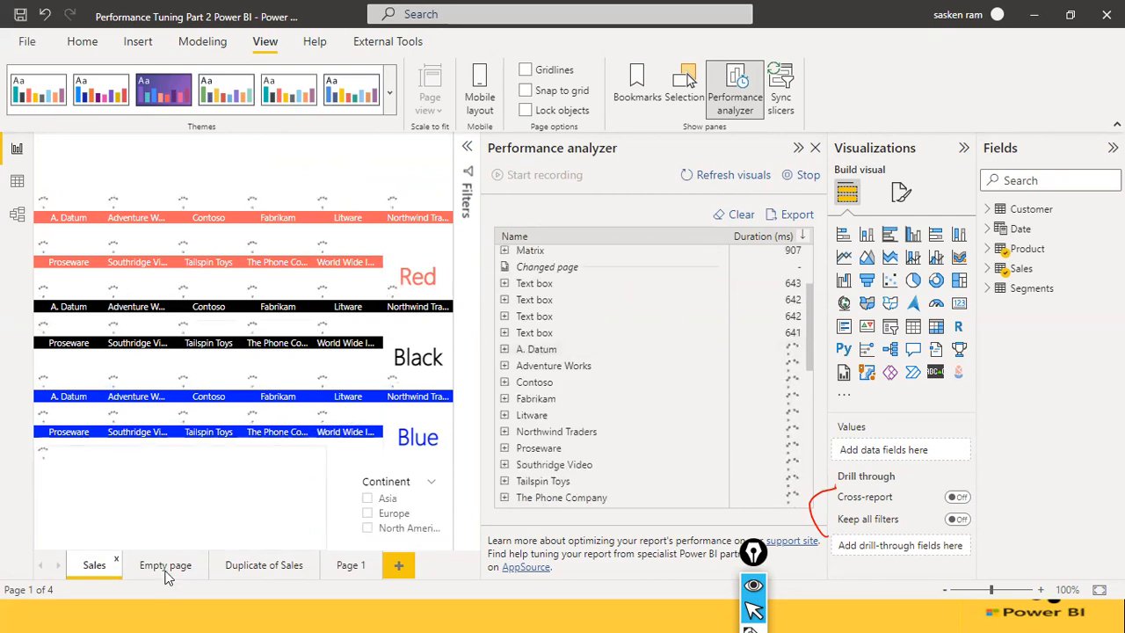
click(227, 565)
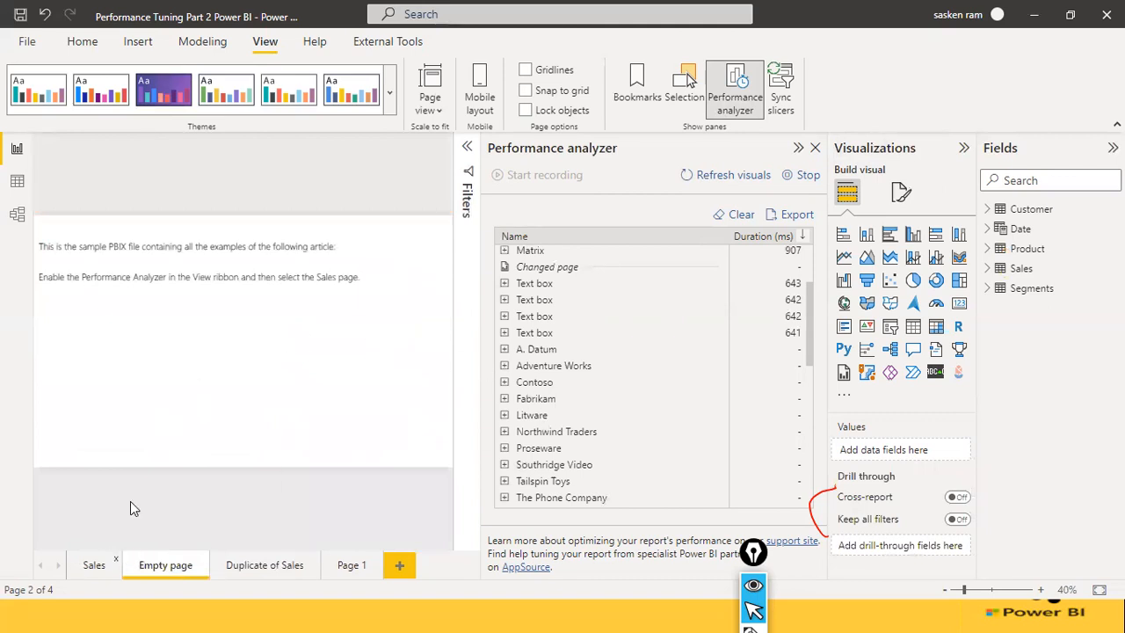
click(92, 566)
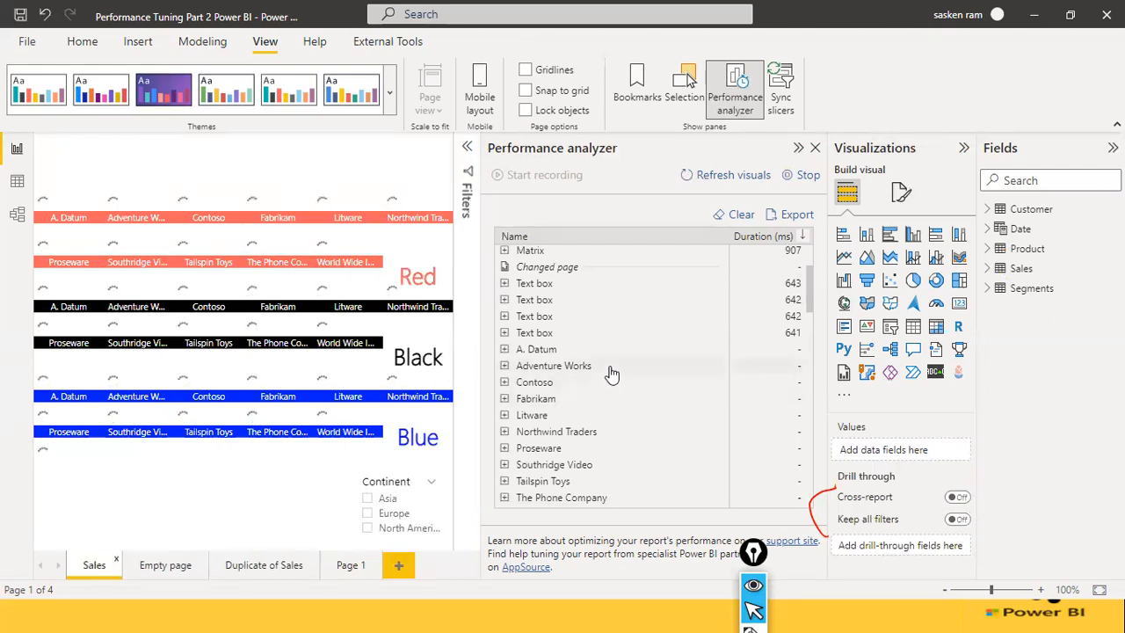
scroll(589, 351, up, 3)
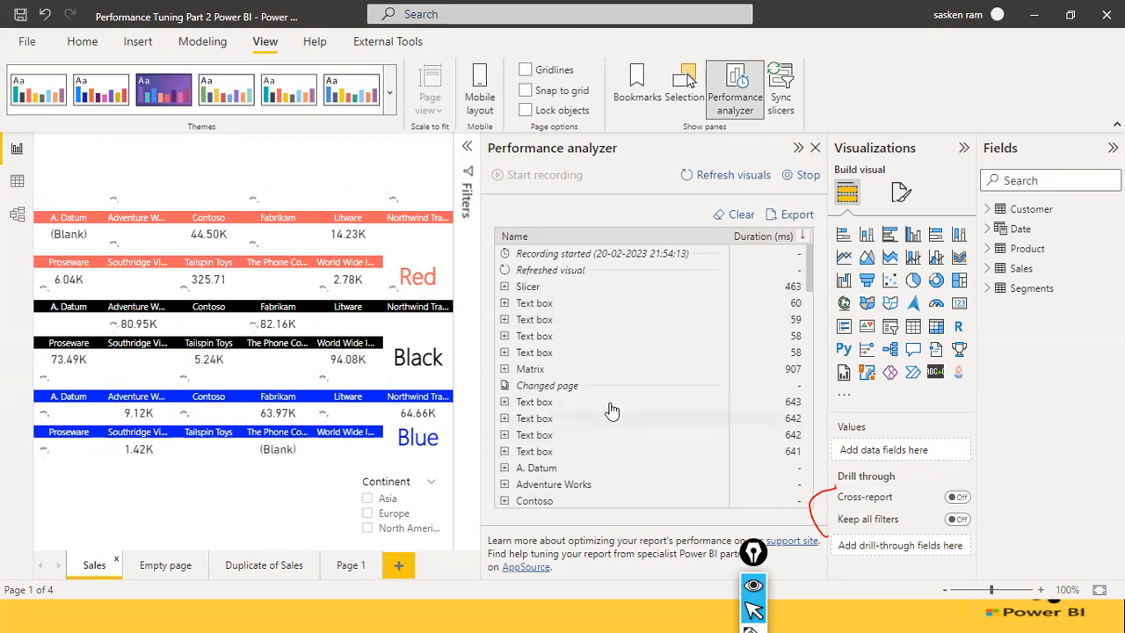
scroll(593, 430, down, 2)
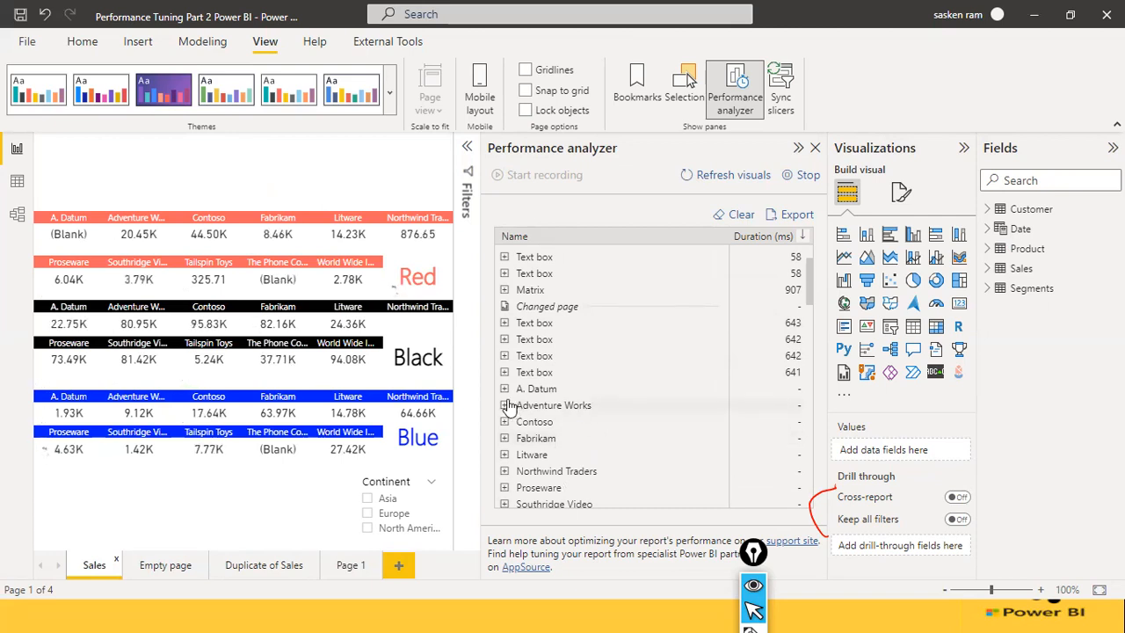
click(504, 405)
click(506, 405)
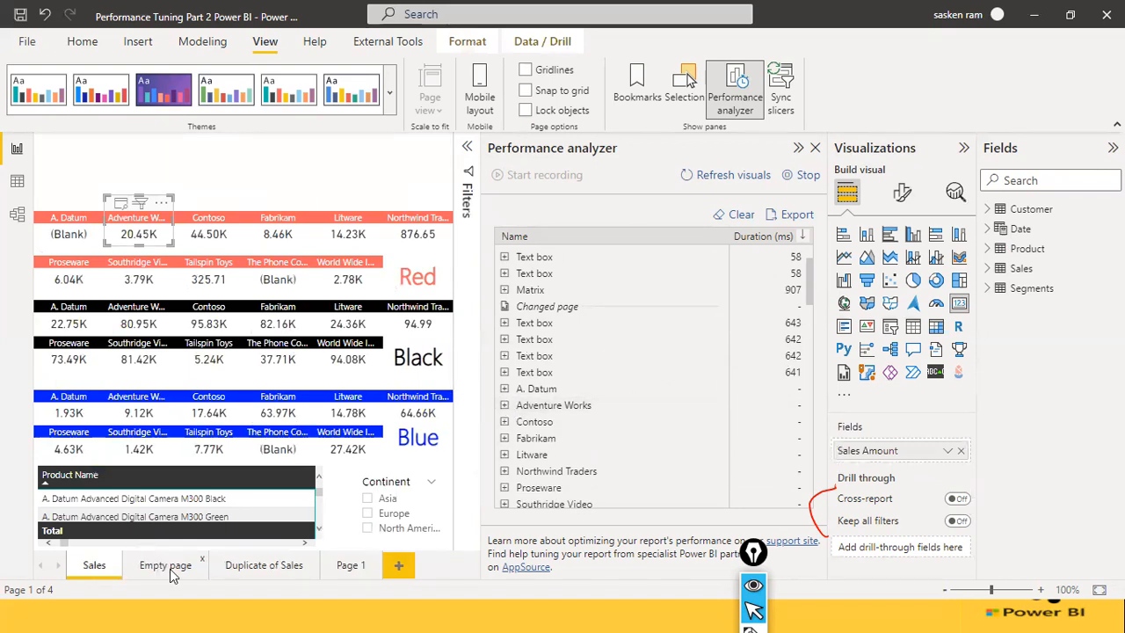
Step: Return to the Duplicate of Sales page and examine the Matrix entry's DAX query, visual display and other durations
click(244, 568)
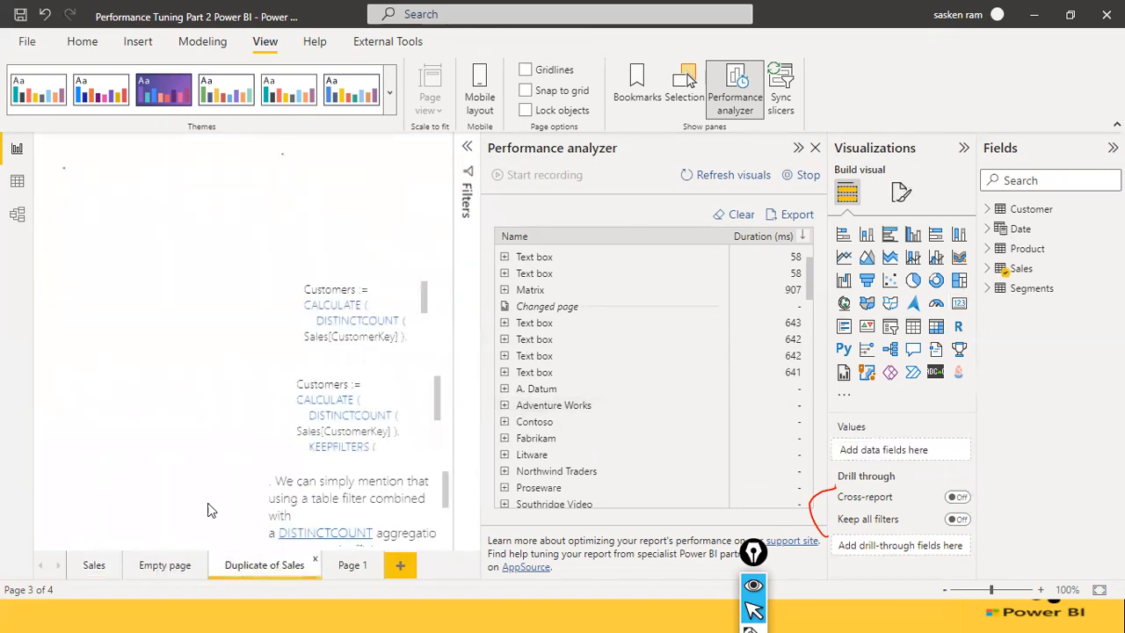
scroll(615, 334, down, 3)
scroll(625, 317, up, 5)
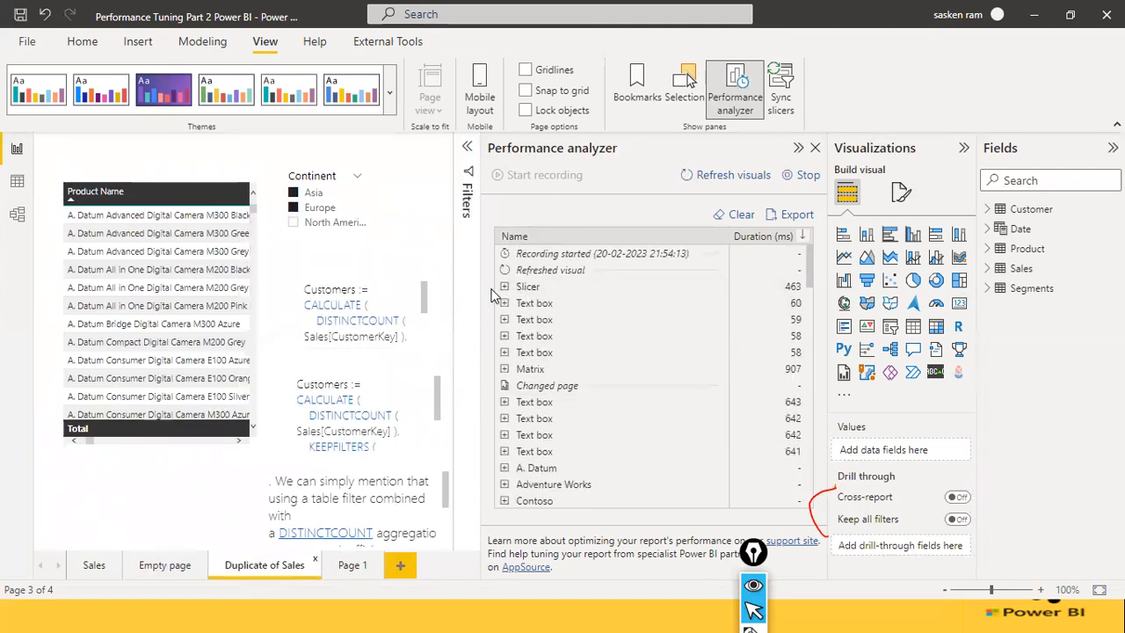
click(504, 369)
scroll(560, 337, down, 3)
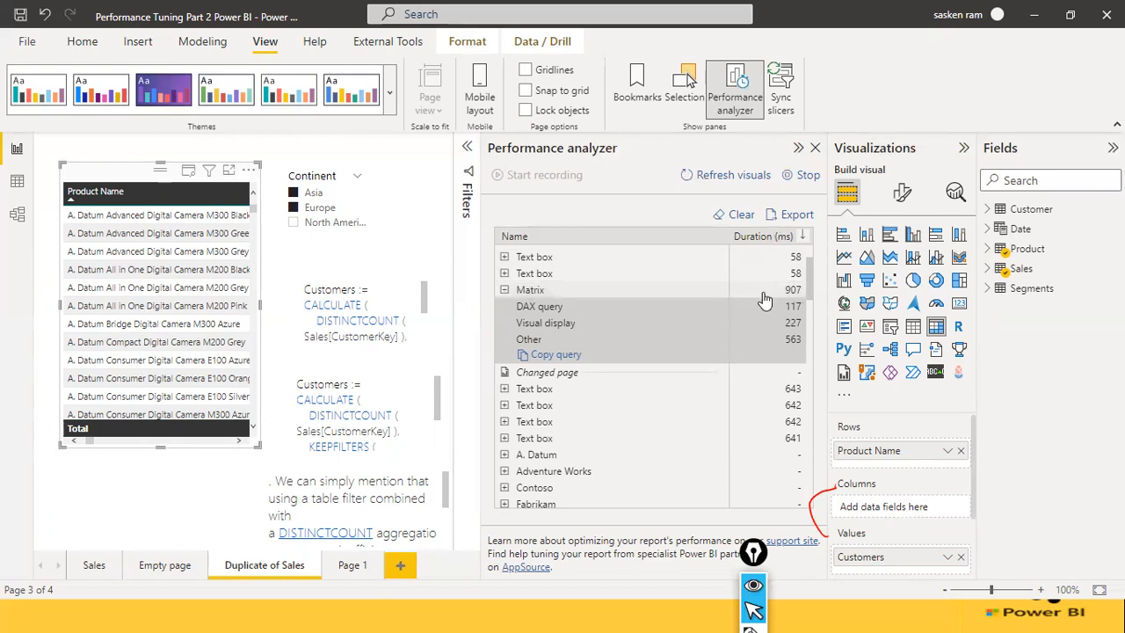
scroll(696, 318, up, 2)
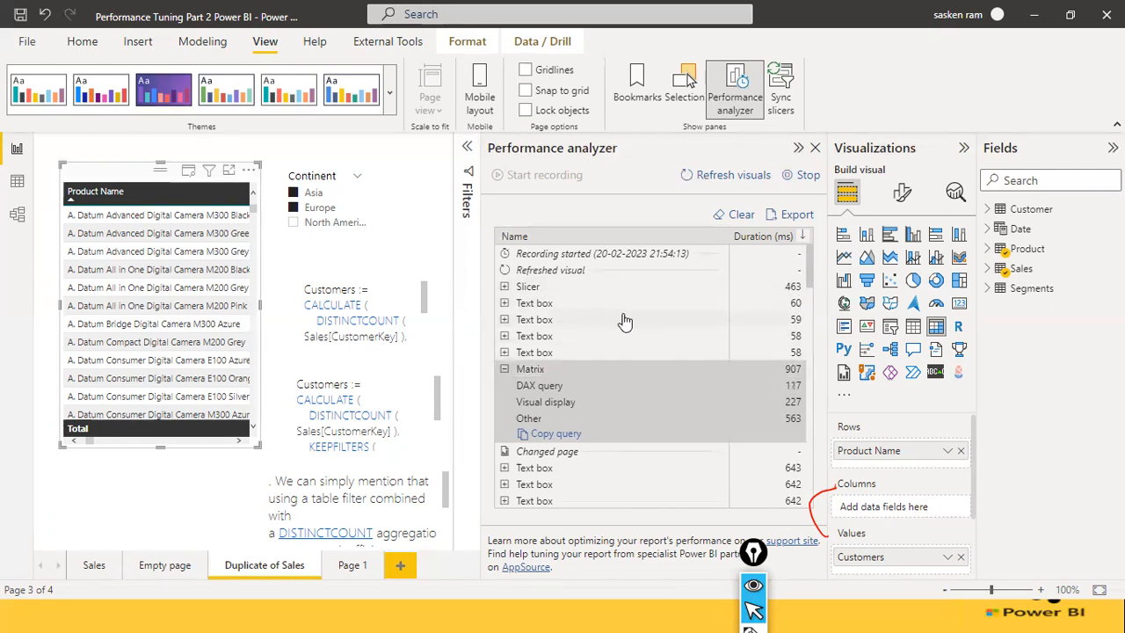
scroll(795, 380, down, 1)
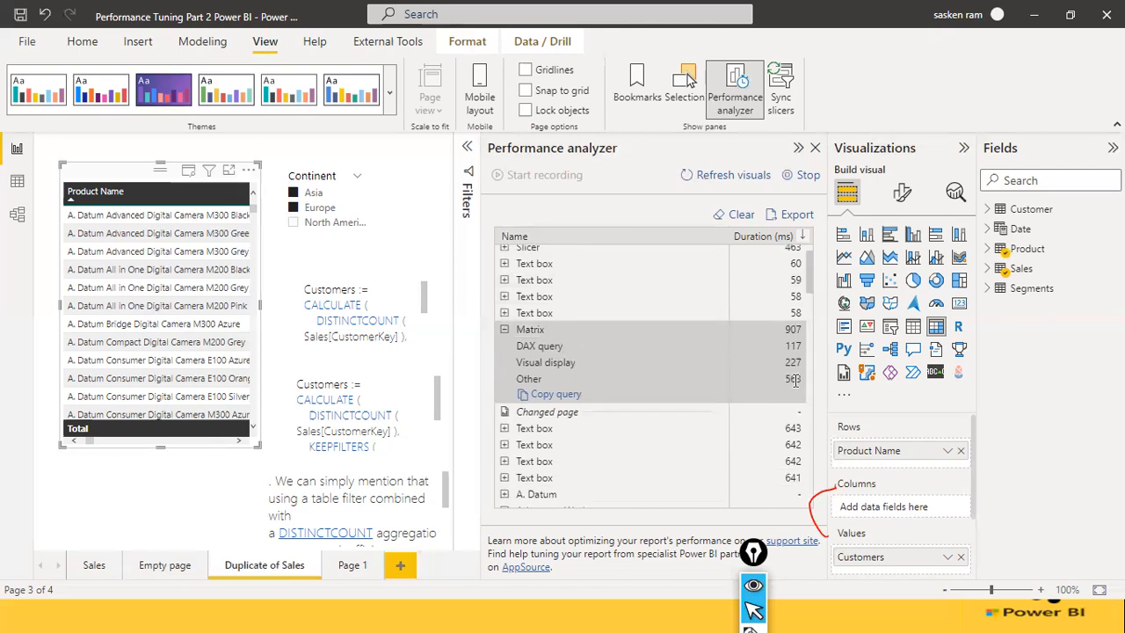
scroll(633, 385, down, 6)
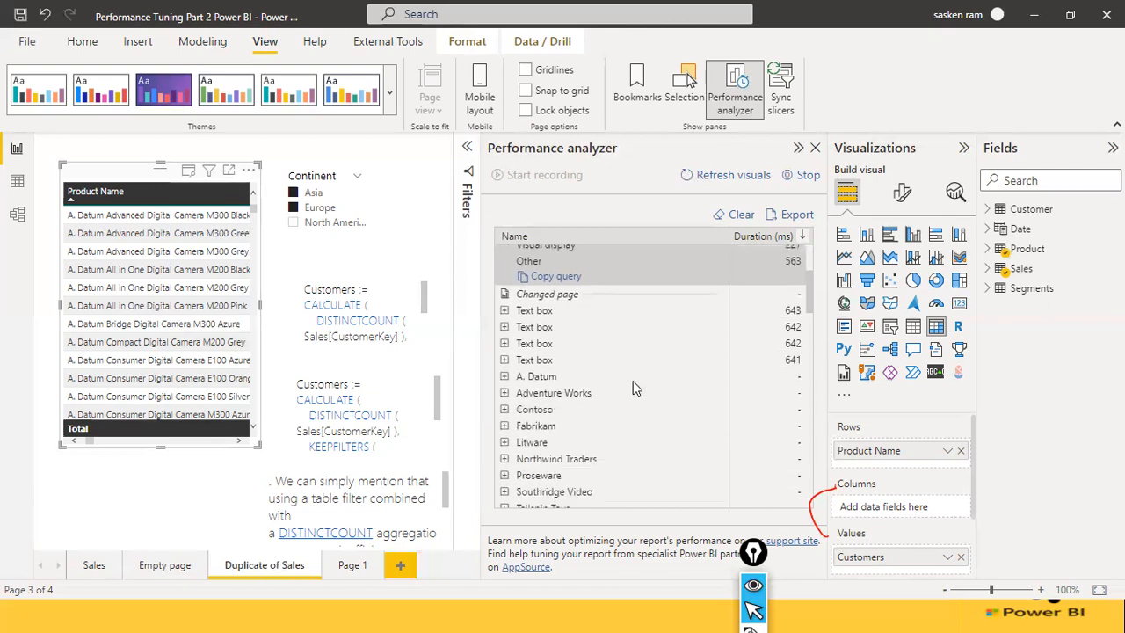
scroll(632, 385, up, 5)
scroll(633, 385, down, 5)
scroll(633, 385, up, 8)
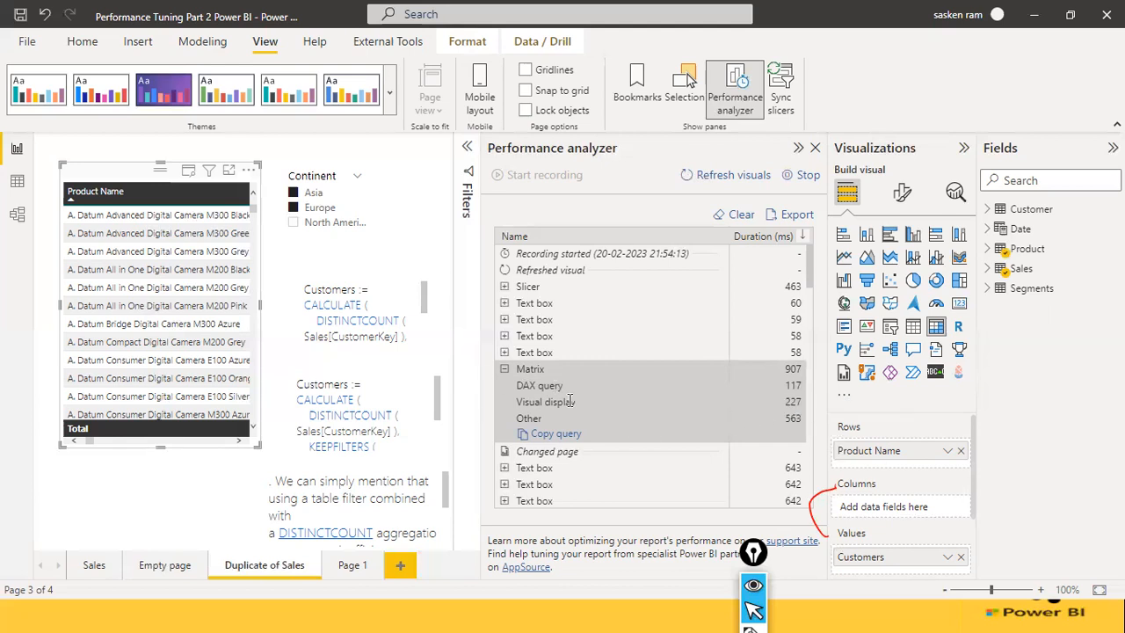
Step: Copy the Matrix visual's DAX query from the Performance analyzer results
mouse_move(570, 400)
click(556, 435)
key(Up)
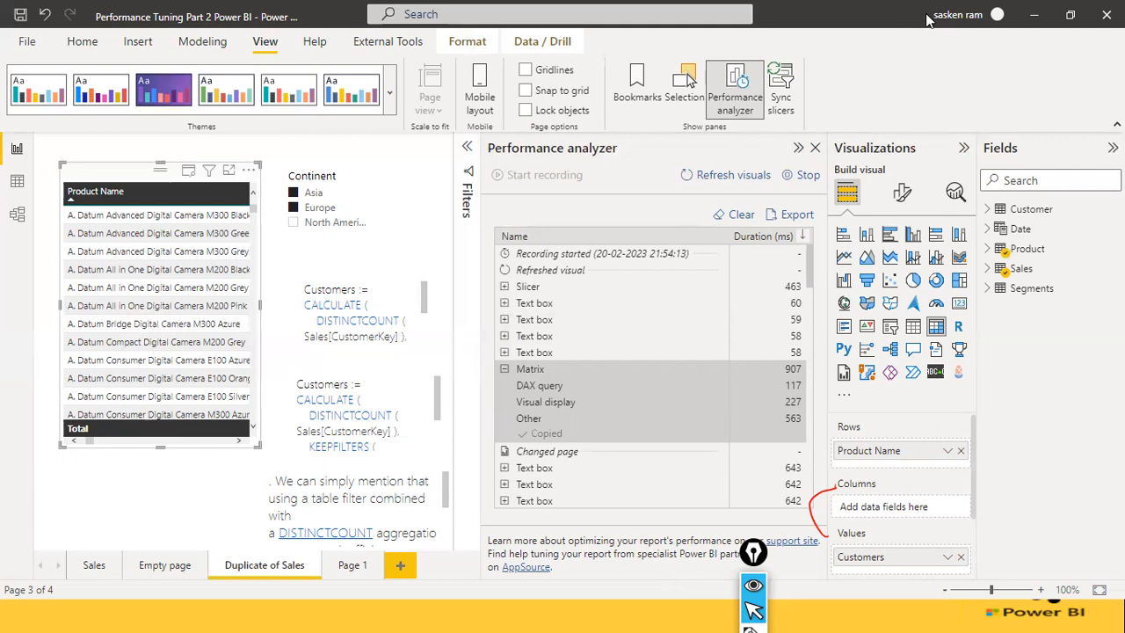
Step: Switch to DAX Studio and connect it to the PBI / SSDT model Performance Tuning Part 2 Power BI
key(super)
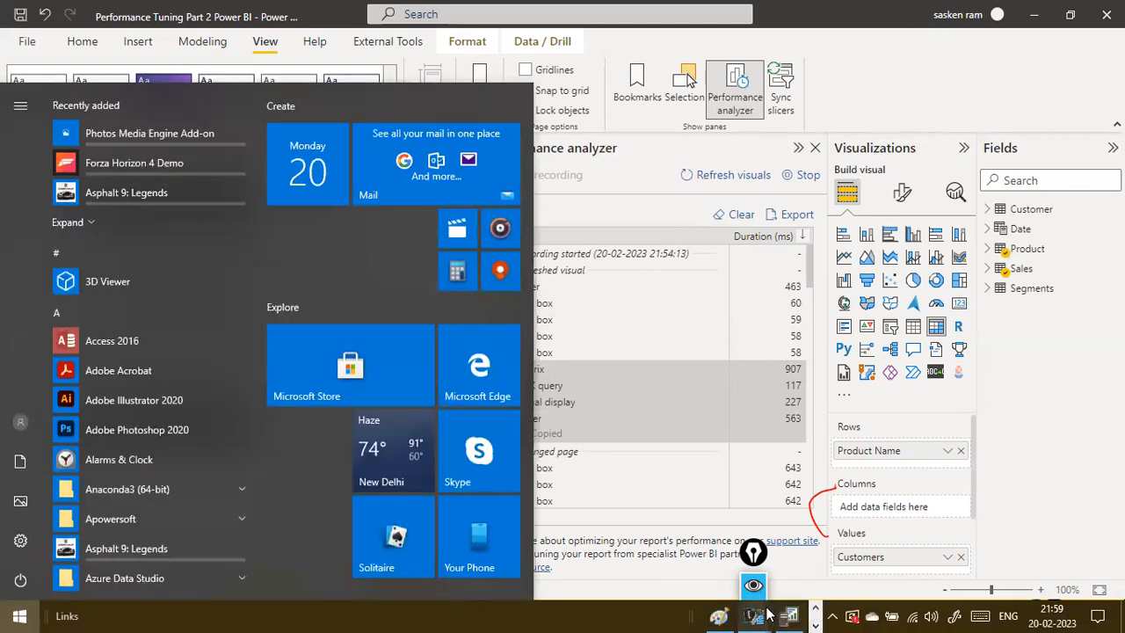
mouse_move(765, 615)
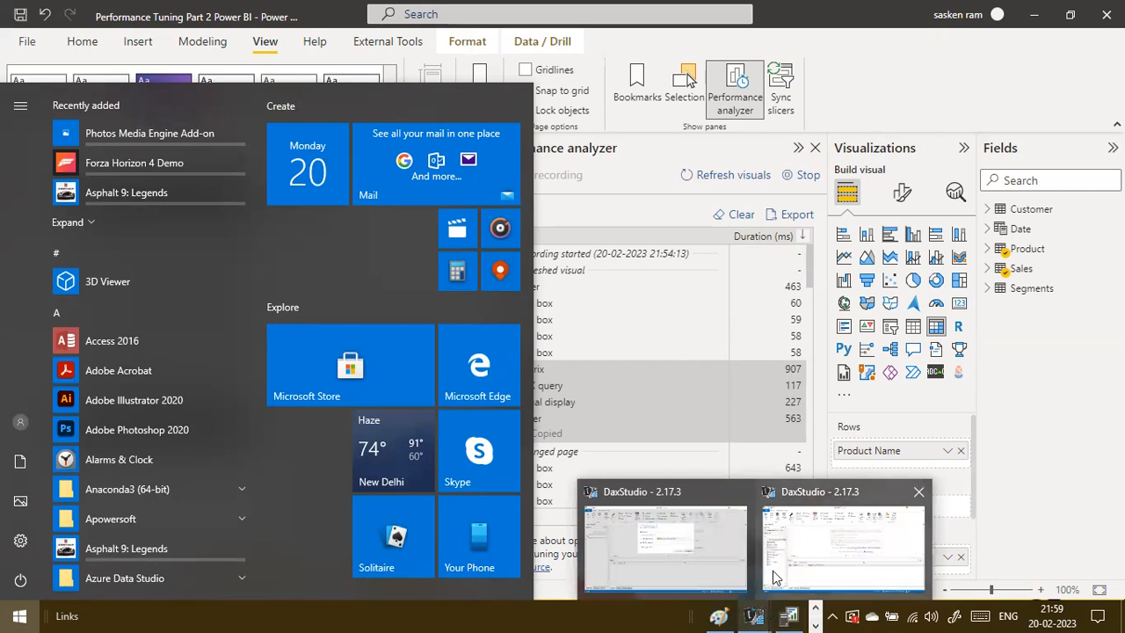
click(687, 559)
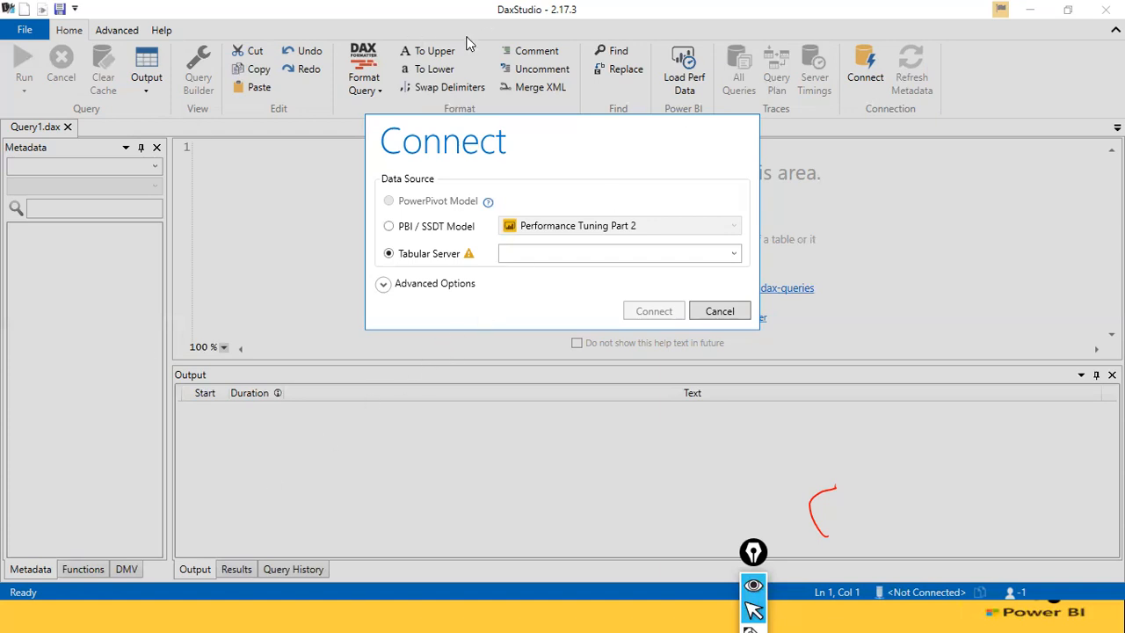
click(389, 229)
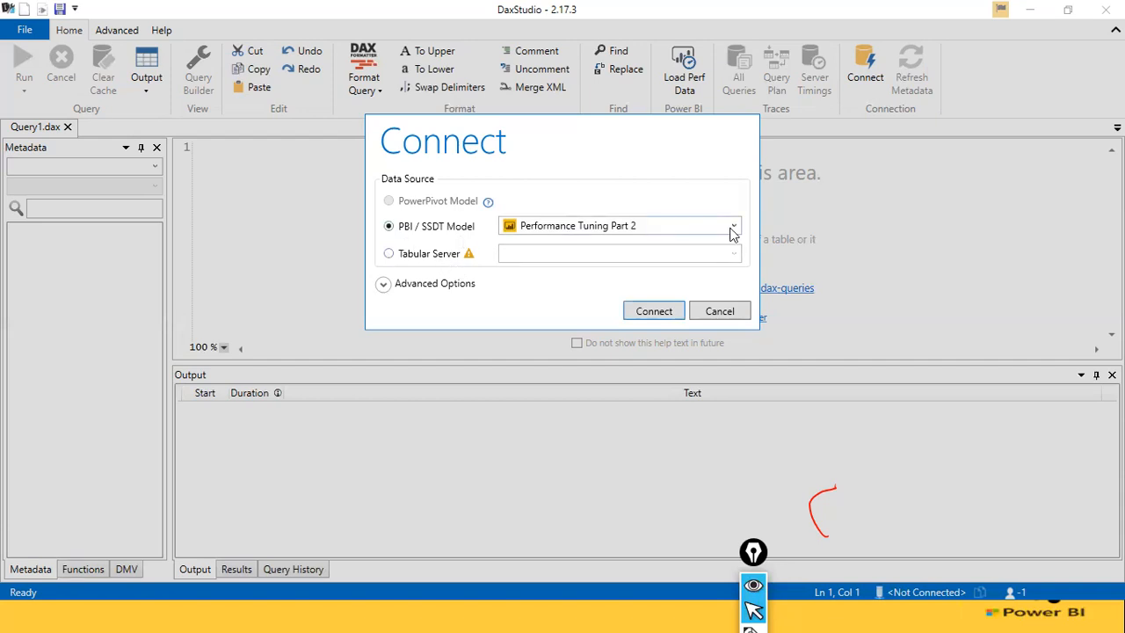
key(alt+Tab)
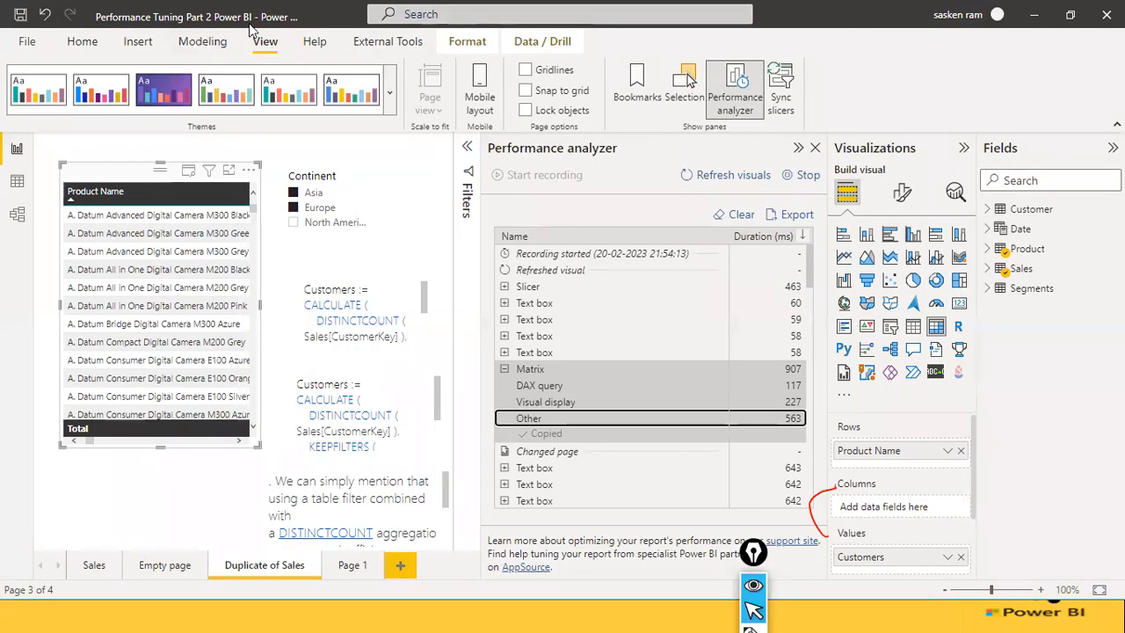
key(alt+Tab)
click(735, 226)
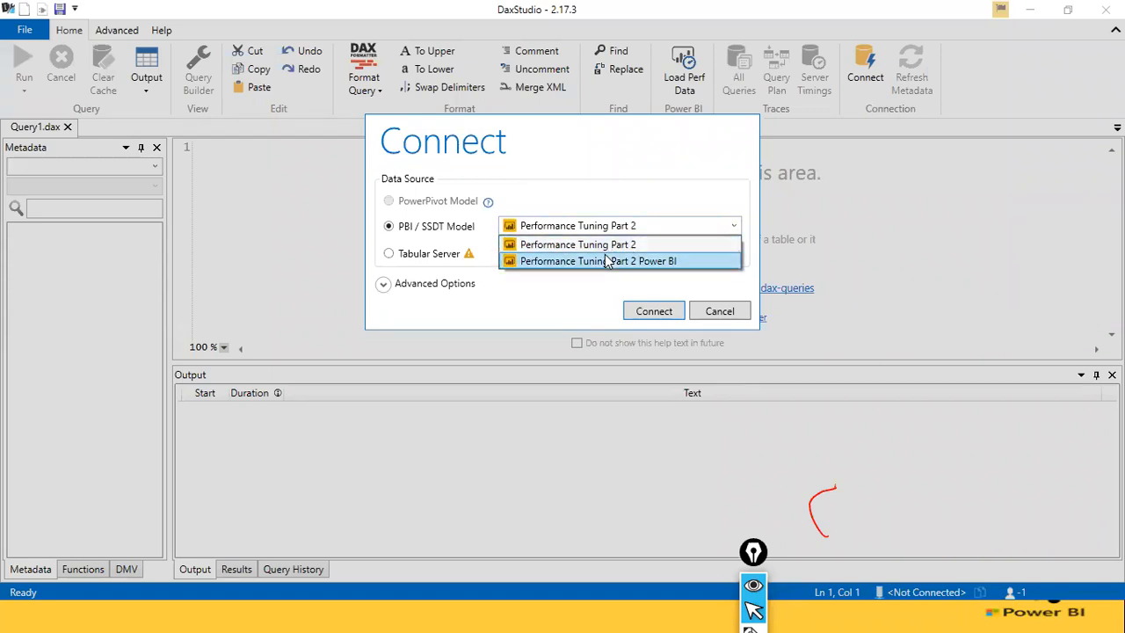
click(595, 262)
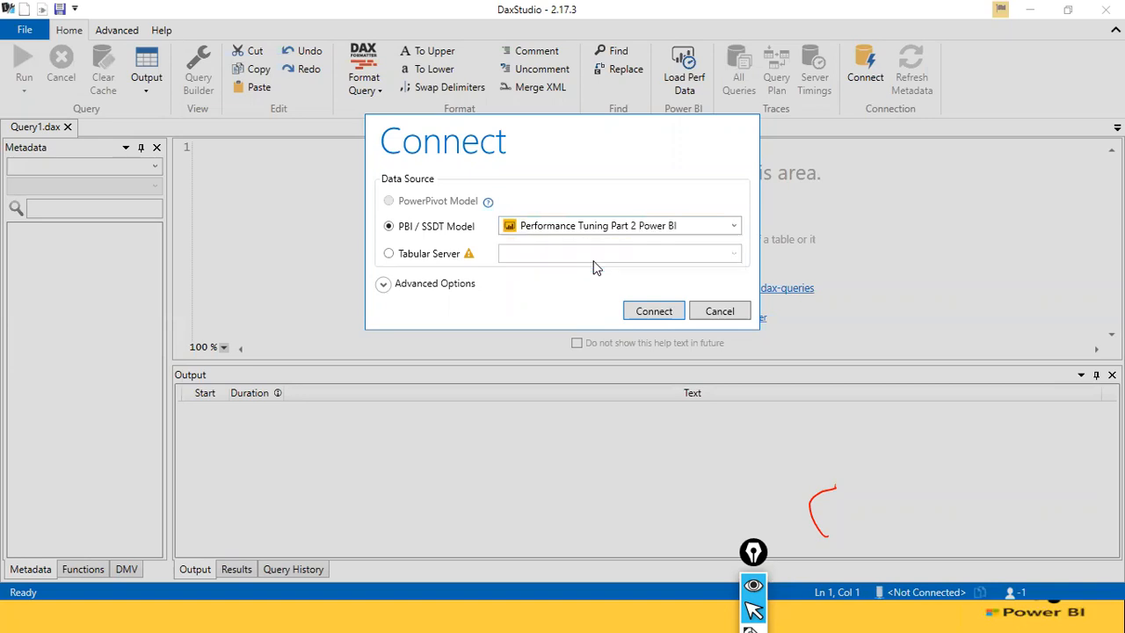
click(648, 310)
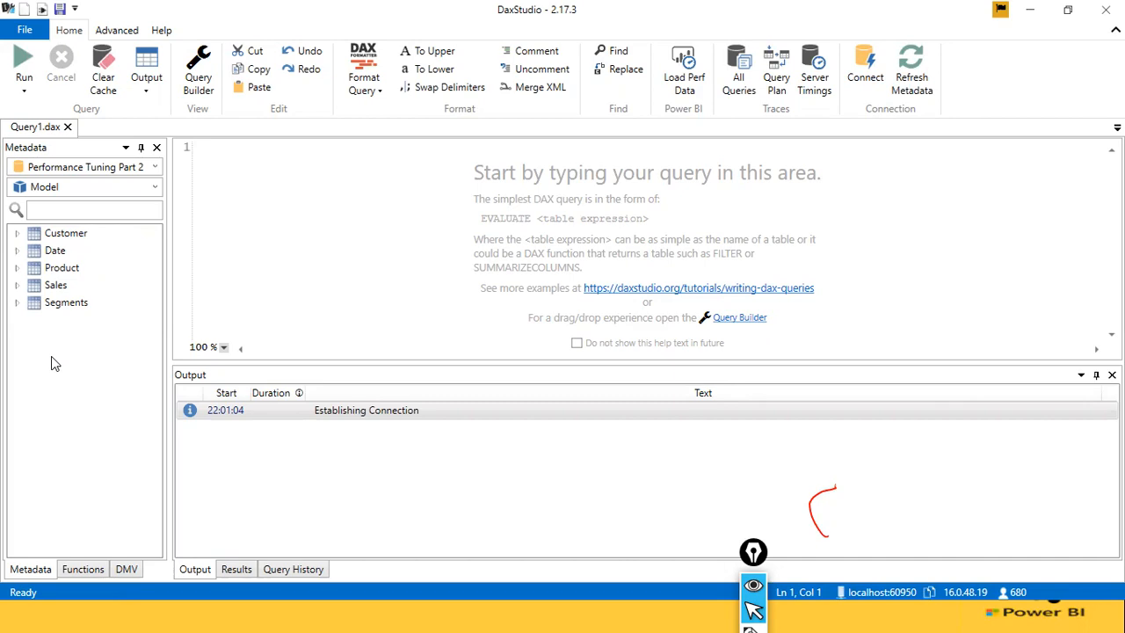
Step: Paste the copied matrix query into the empty Query1.dax in DAX Studio and switch back to Power BI
key(alt+Tab)
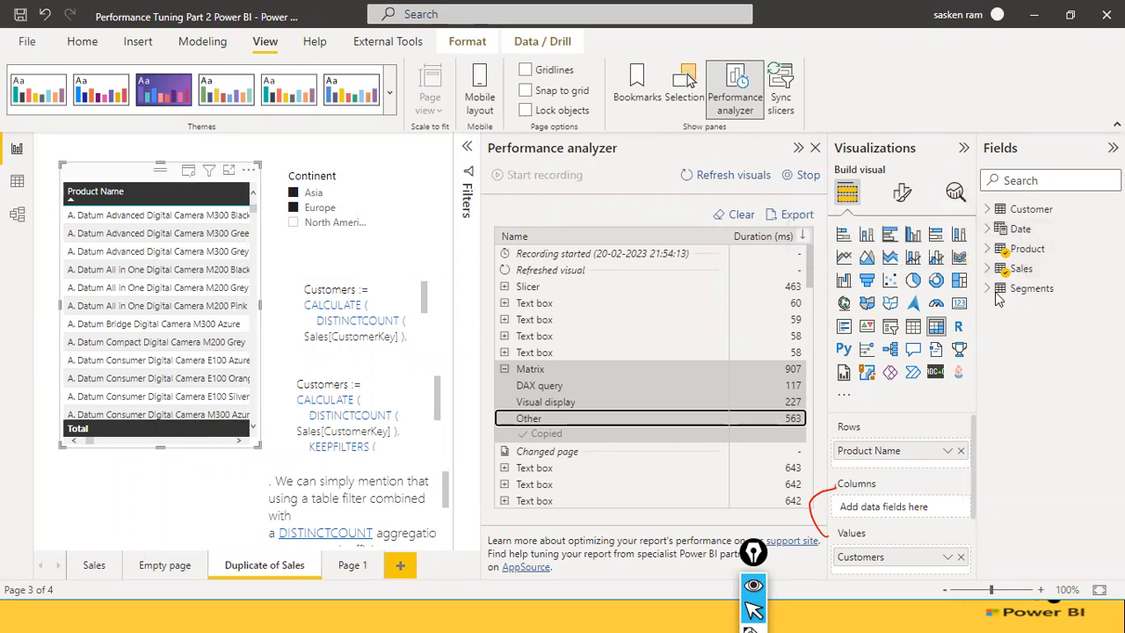
key(alt+Tab)
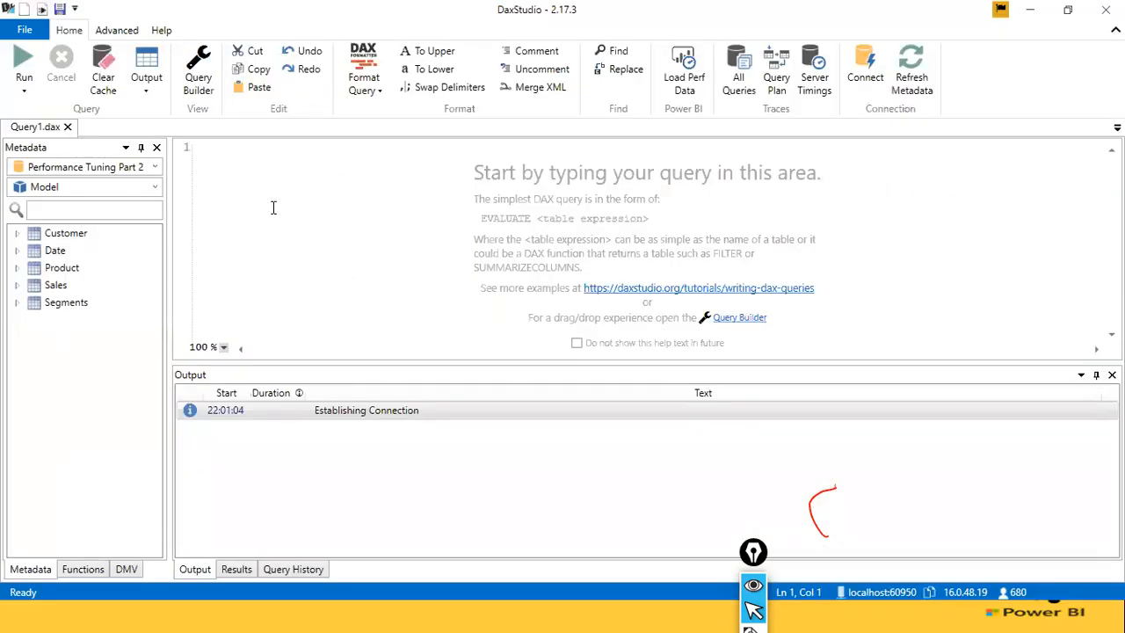
key(ctrl+v)
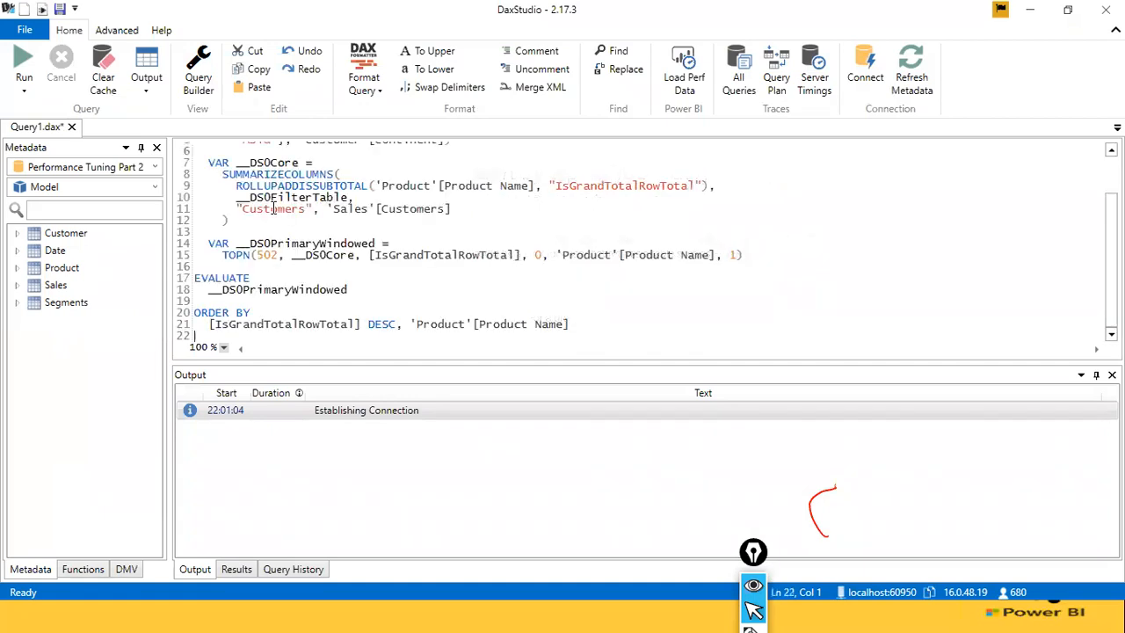
scroll(273, 209, up, 2)
key(alt+Tab)
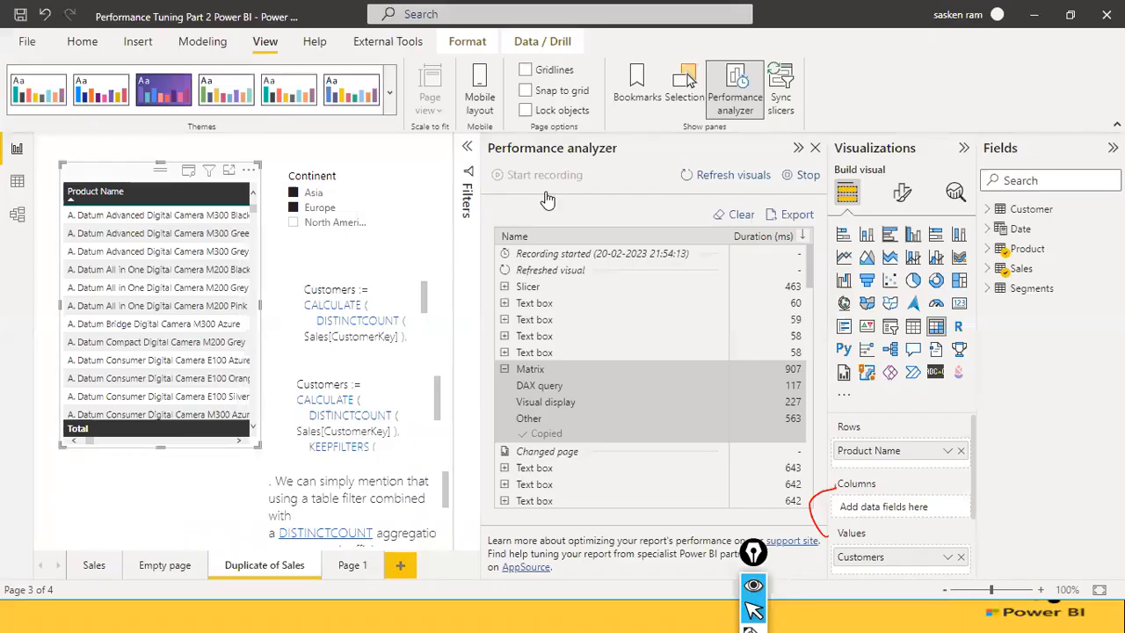
Step: Expand the Text box entries in the Performance analyzer results and examine their visual display and other durations alongside the remaining entries
click(521, 352)
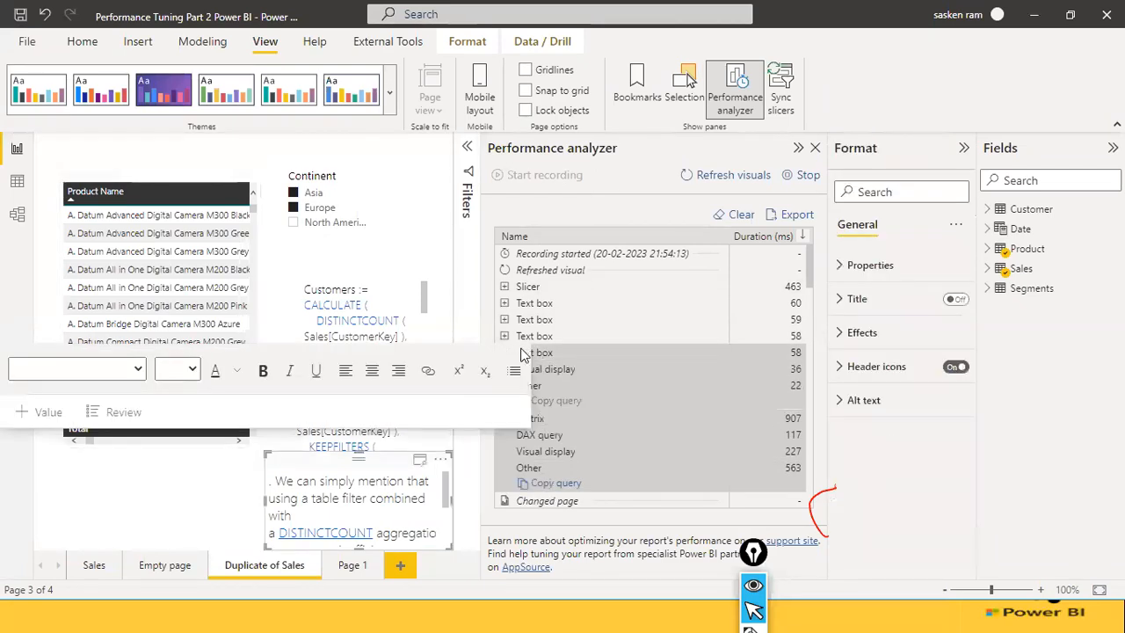
scroll(589, 342, down, 2)
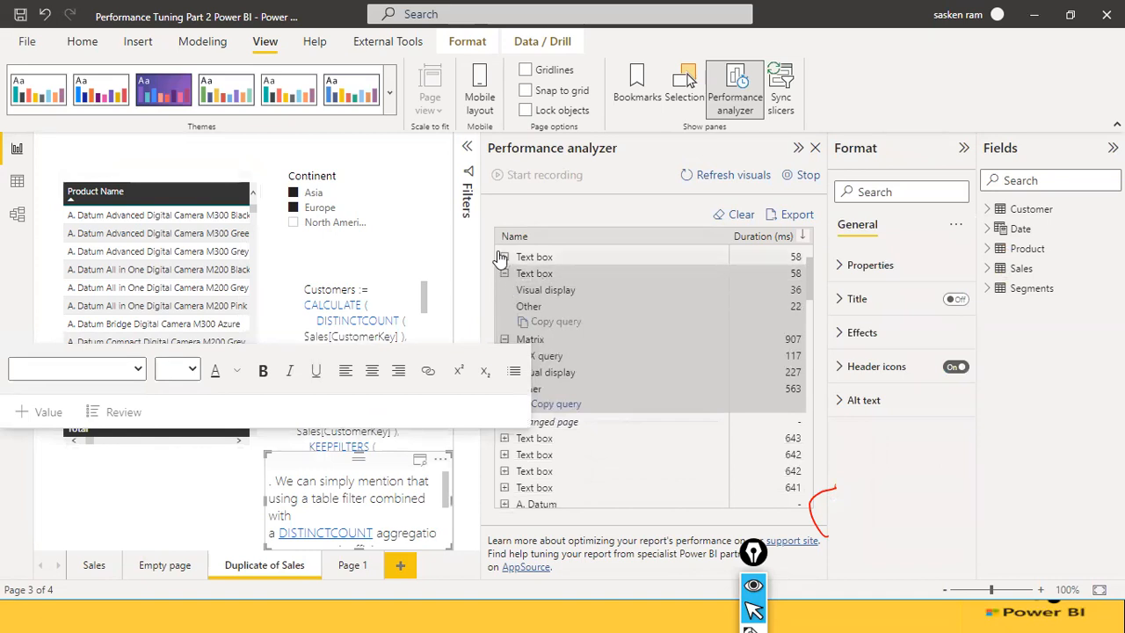
click(511, 271)
scroll(541, 360, down, 1)
scroll(562, 380, down, 1)
scroll(565, 383, up, 1)
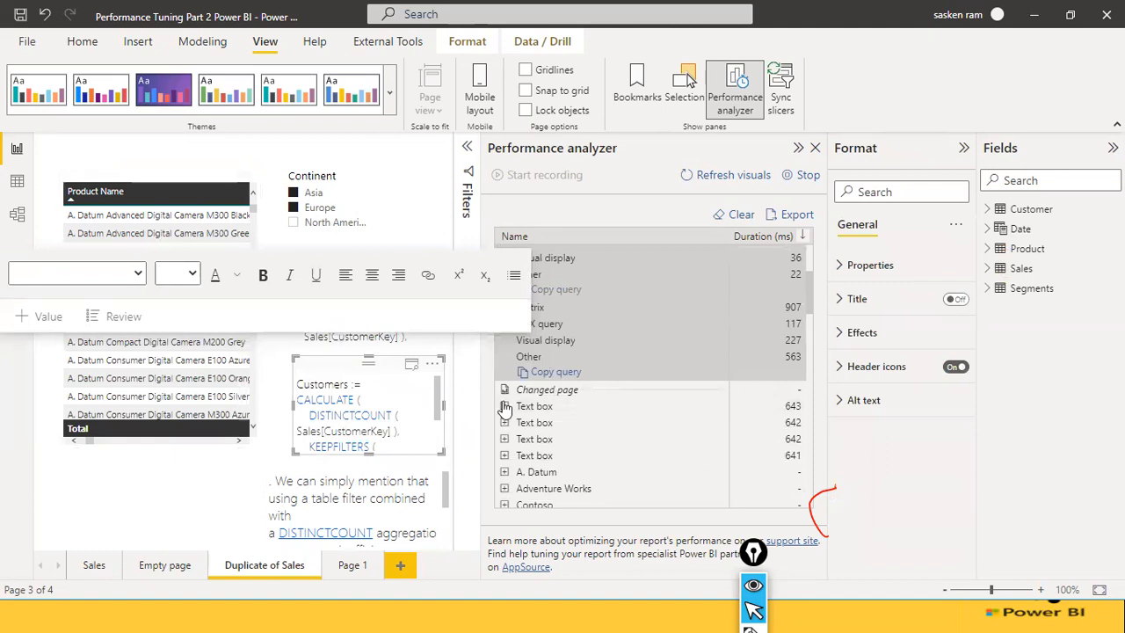
scroll(506, 407, down, 5)
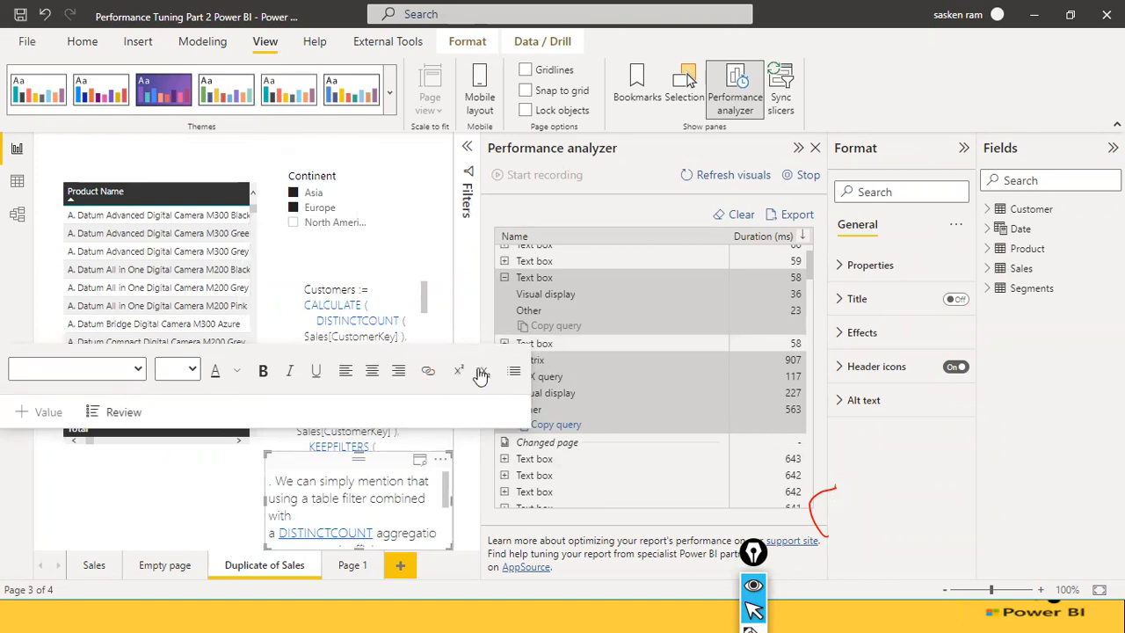
click(170, 486)
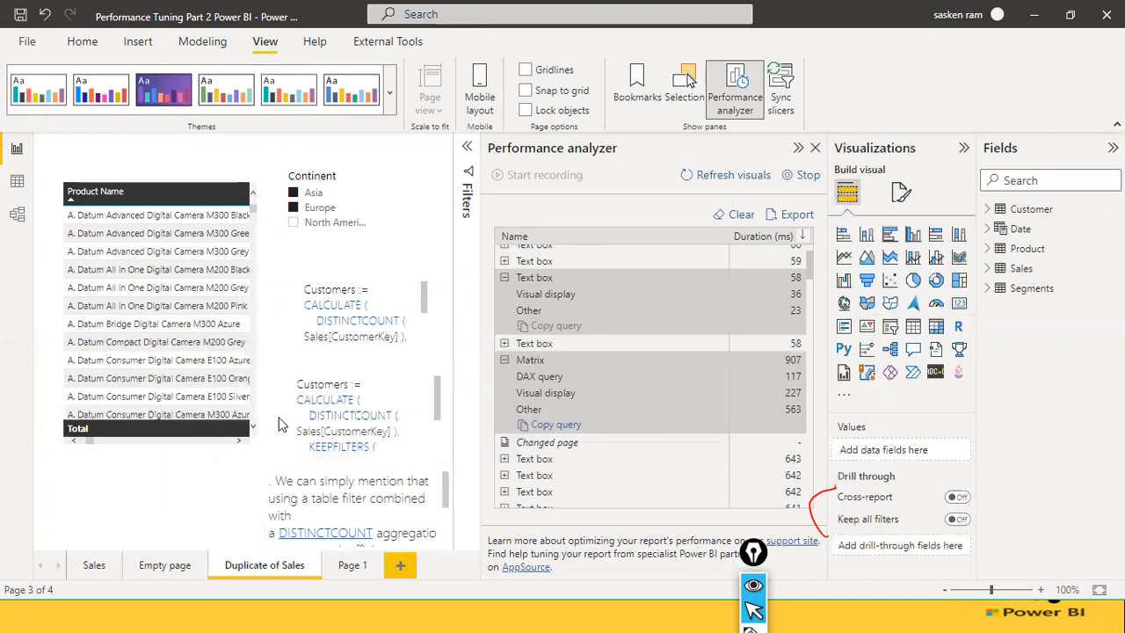
scroll(563, 438, down, 5)
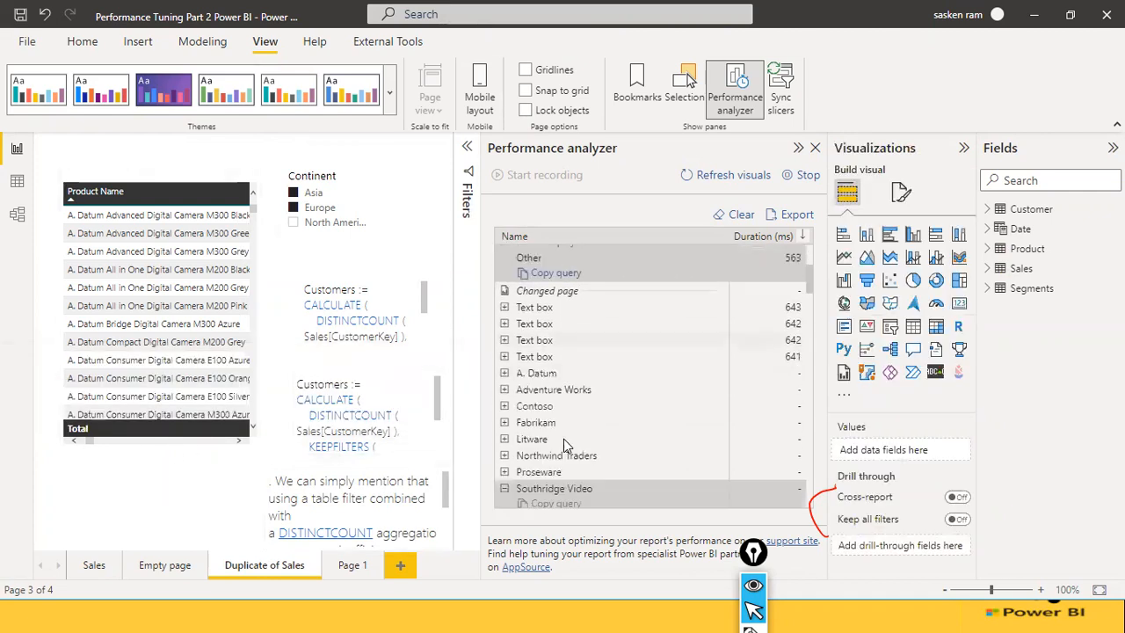
scroll(502, 291, up, 3)
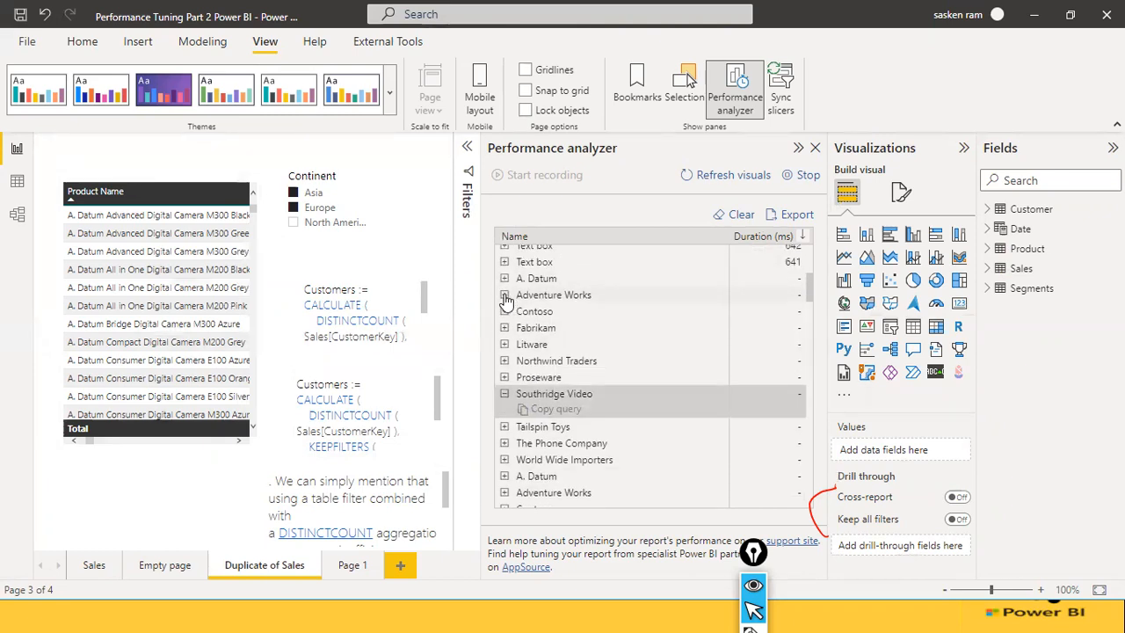
Step: Open the Sales page and examine the recorded entries, expanding the Adventure Works card's entry to check its query
click(94, 566)
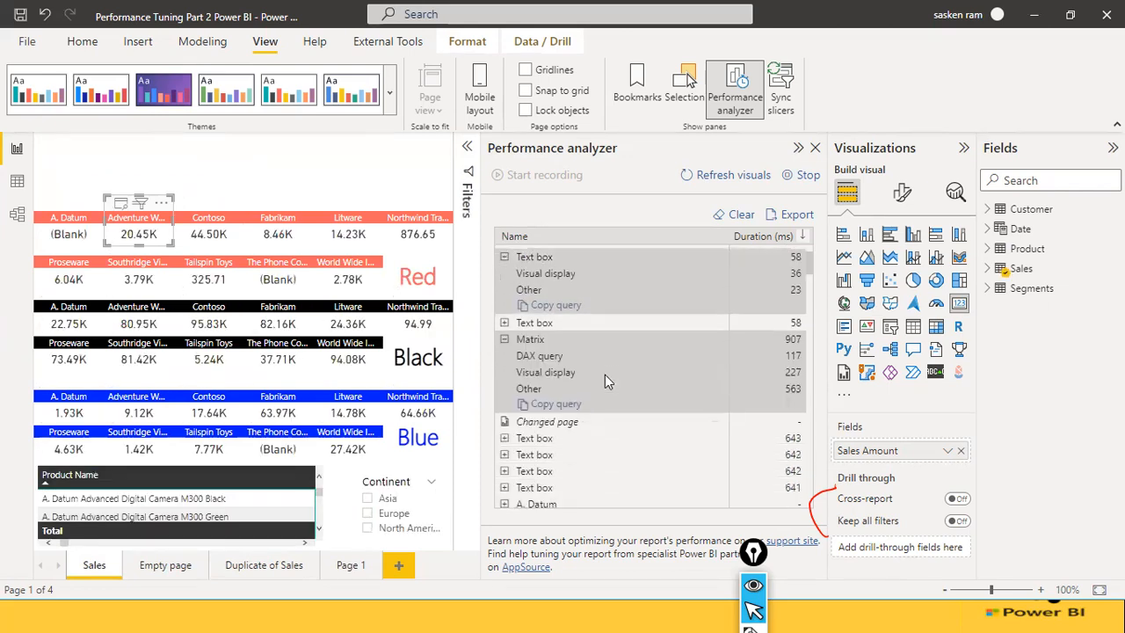
scroll(604, 377, up, 3)
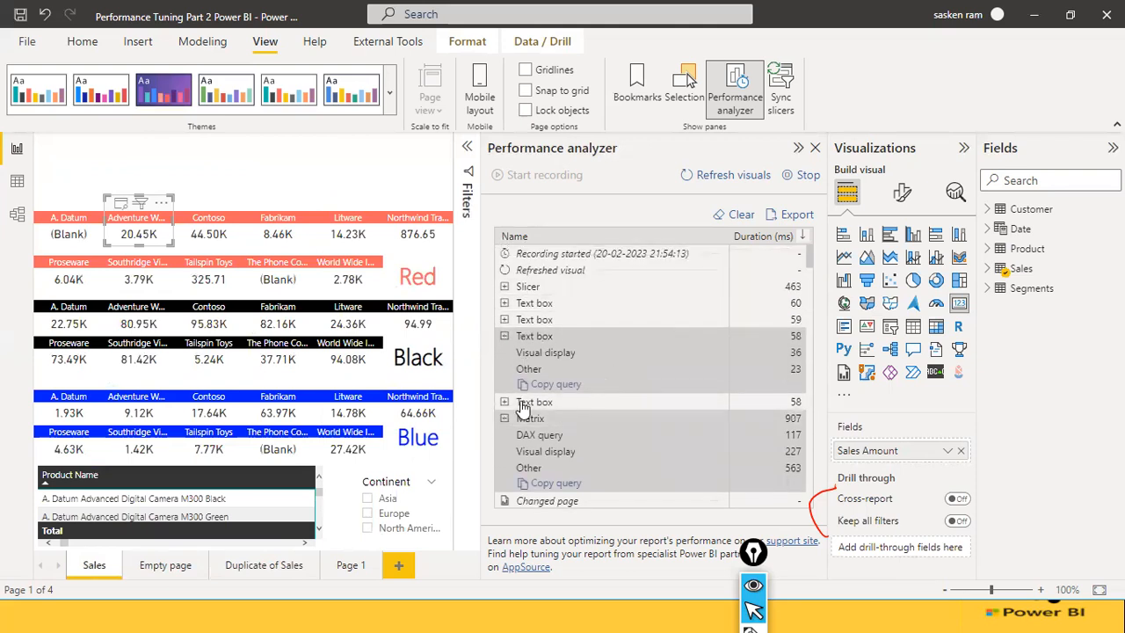
scroll(614, 369, down, 3)
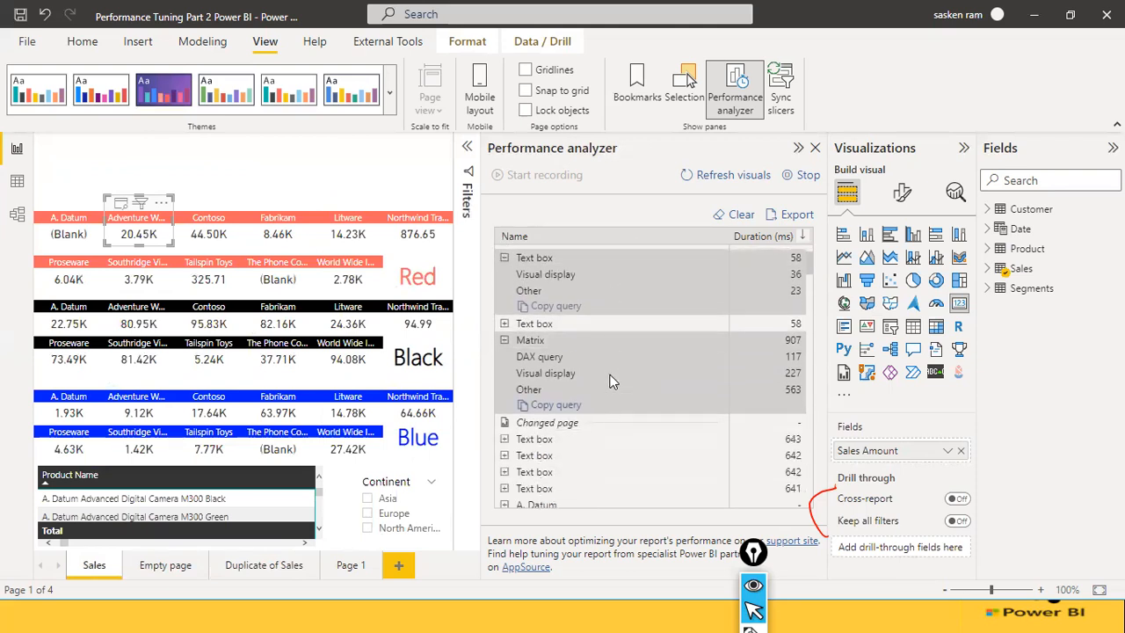
scroll(613, 381, down, 5)
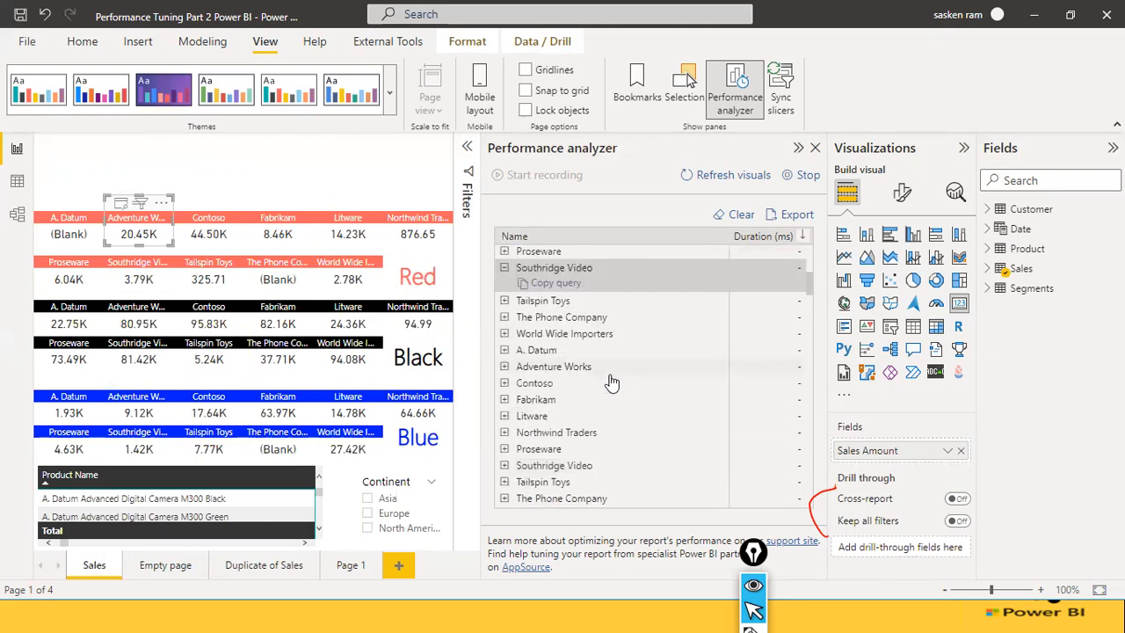
scroll(611, 379, up, 5)
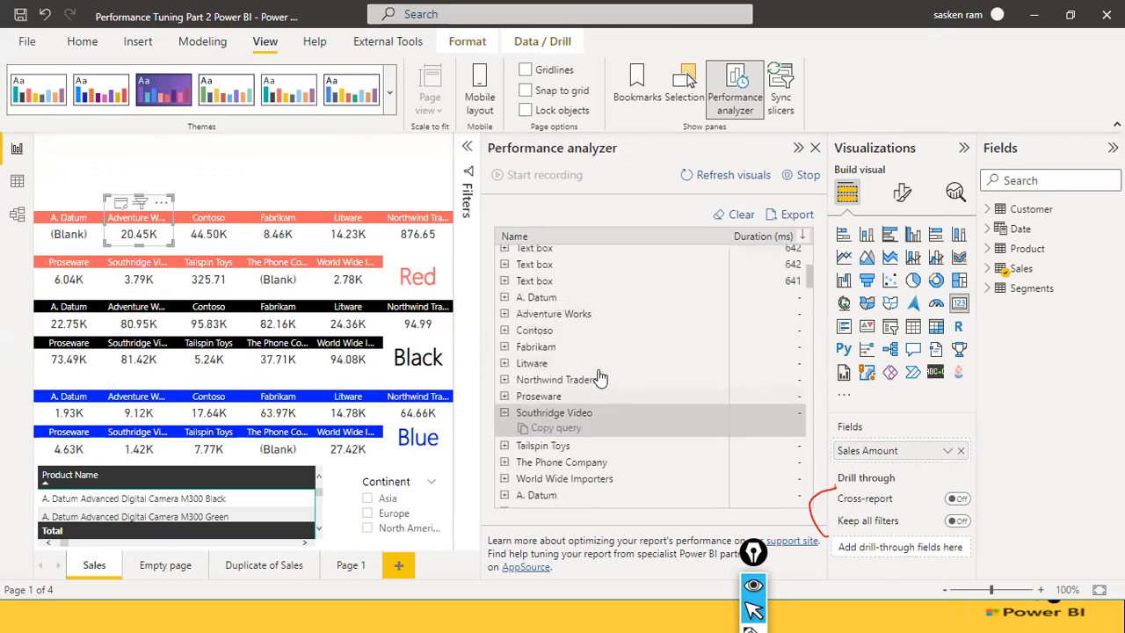
click(504, 314)
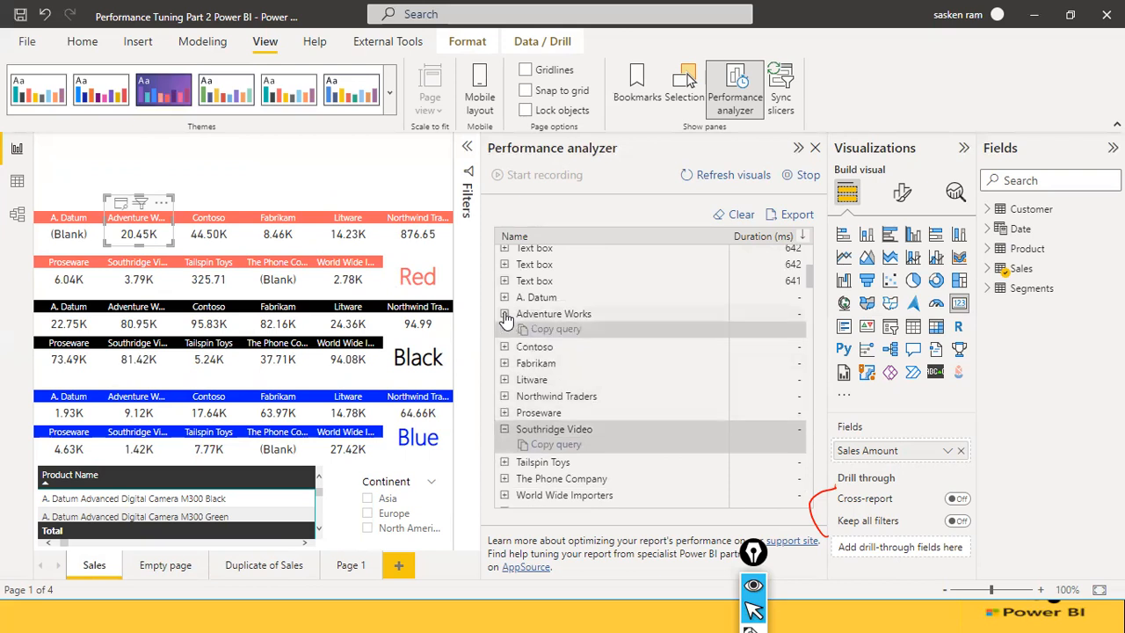
scroll(527, 355, up, 4)
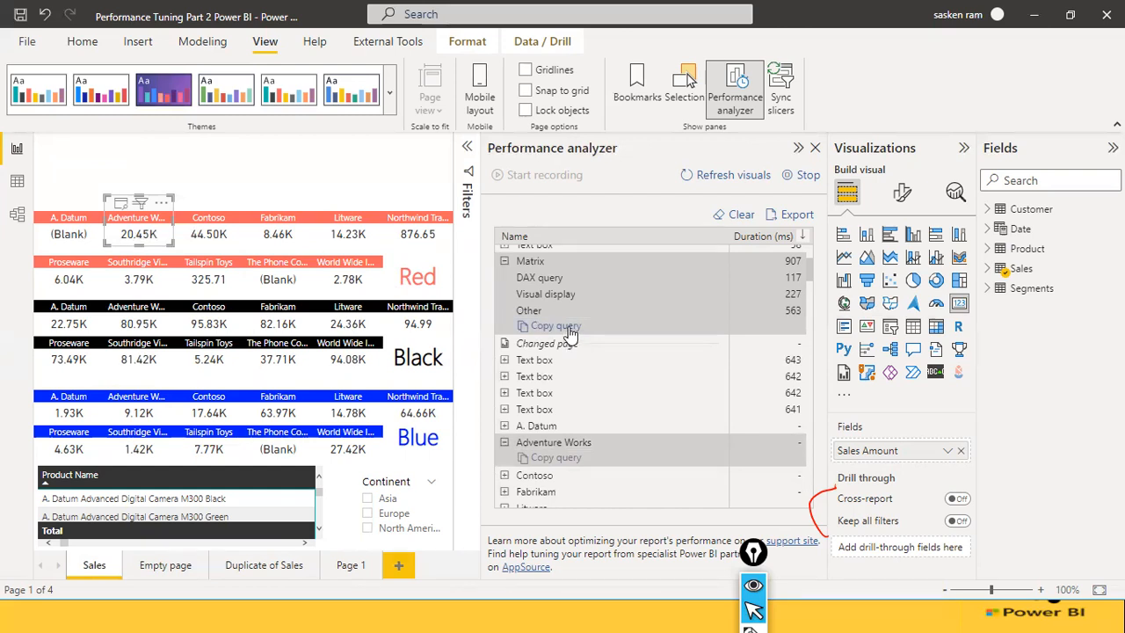
Step: Switch to DAX Studio and enlarge the query editor until the whole pasted matrix query fits
key(alt+Tab)
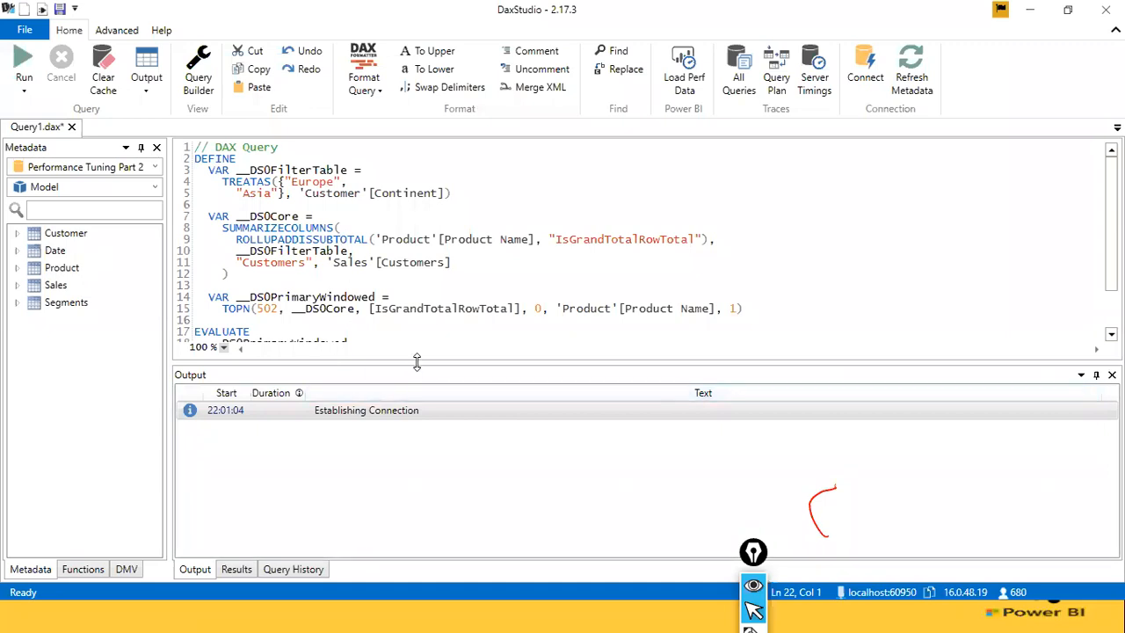
drag(414, 359, 403, 443)
click(389, 228)
click(359, 324)
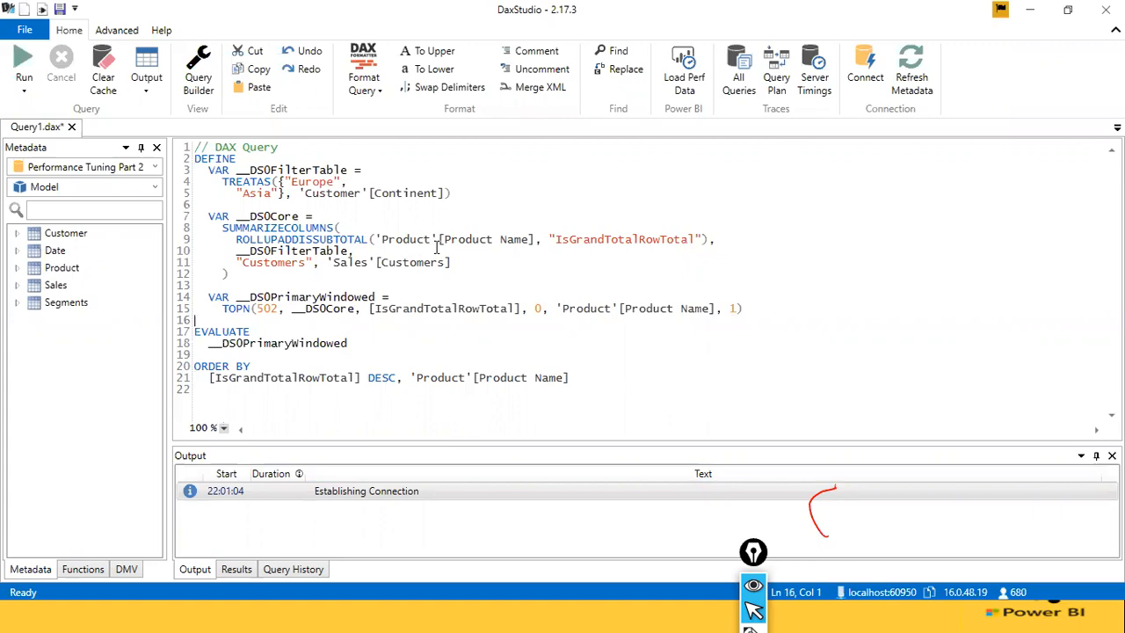
Step: Switch back to Power BI and compare the Duplicate of Sales page with the Sales page, ending on Duplicate of Sales
key(alt+Tab)
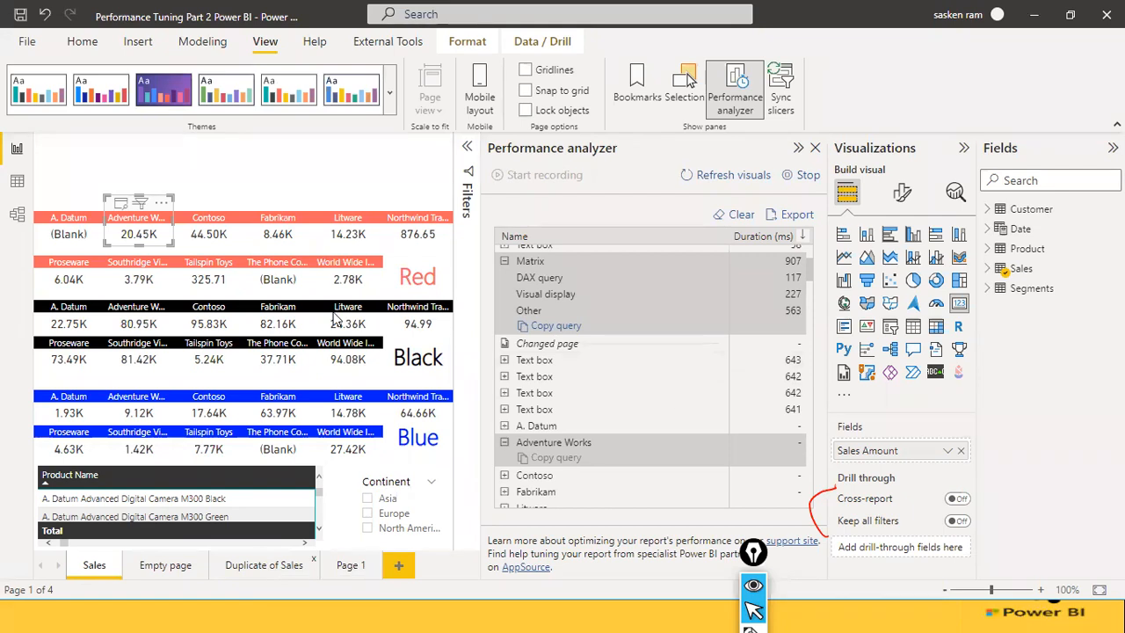
click(269, 566)
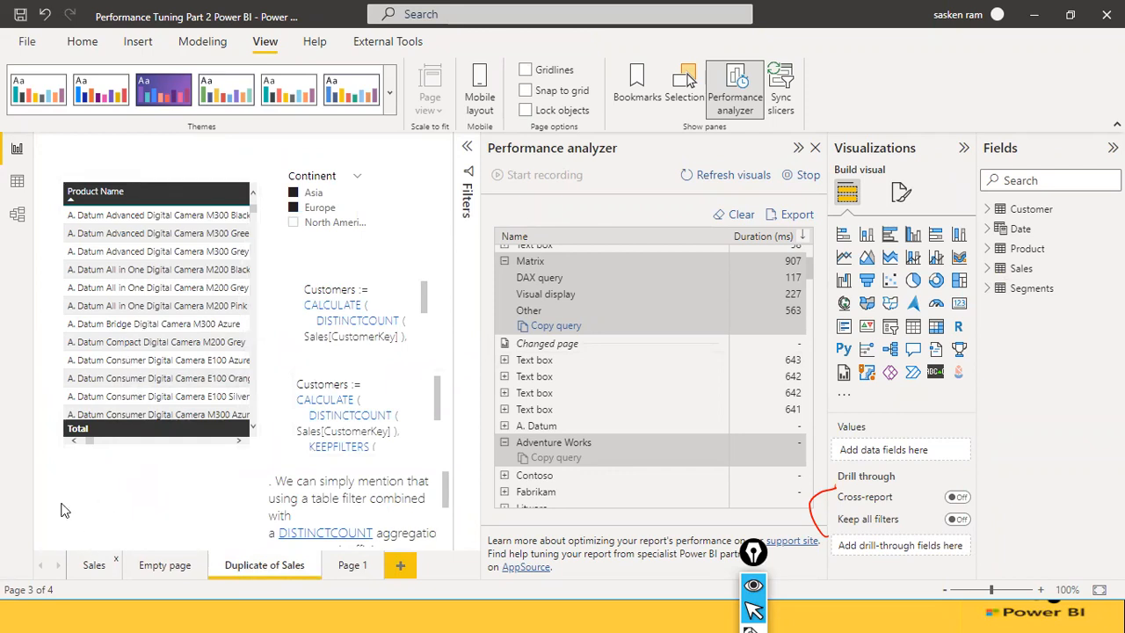
click(94, 565)
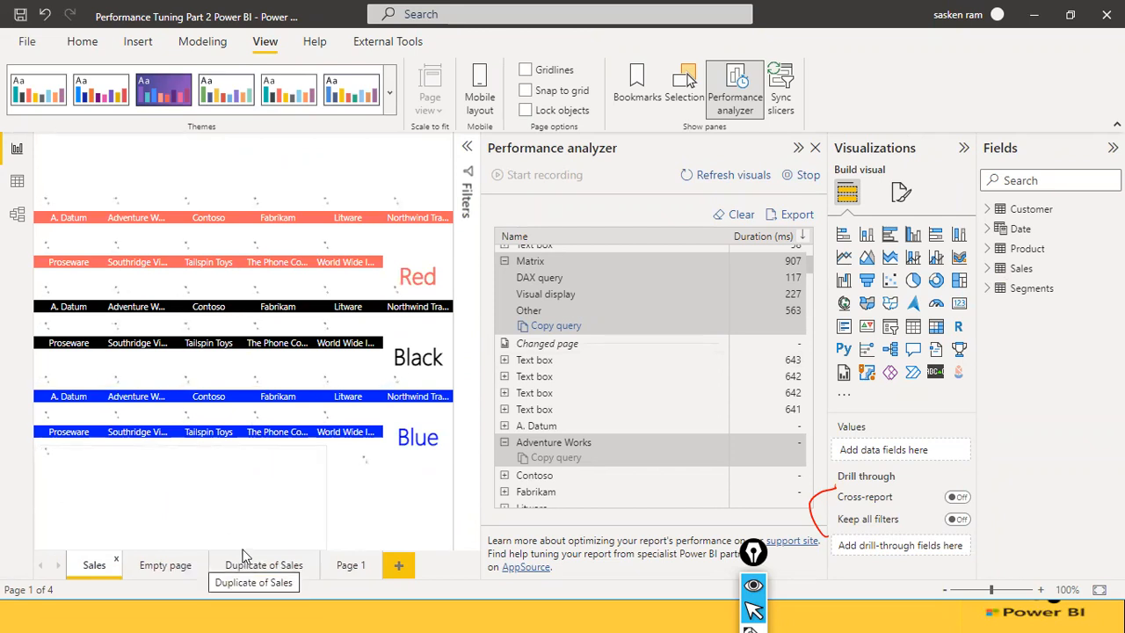
click(293, 570)
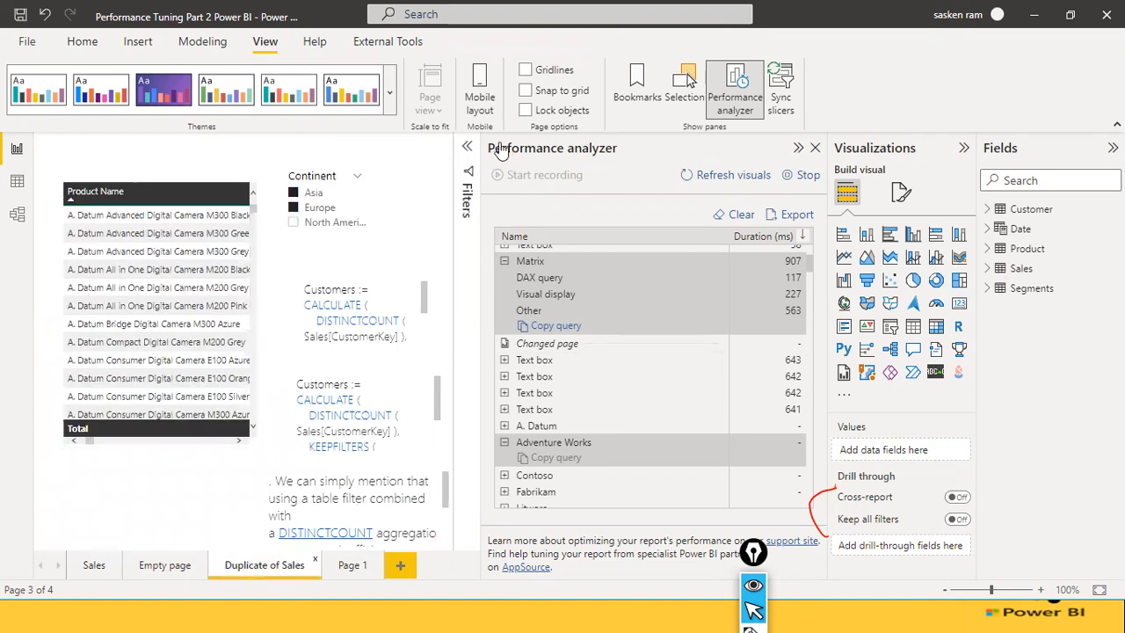
click(468, 149)
click(466, 147)
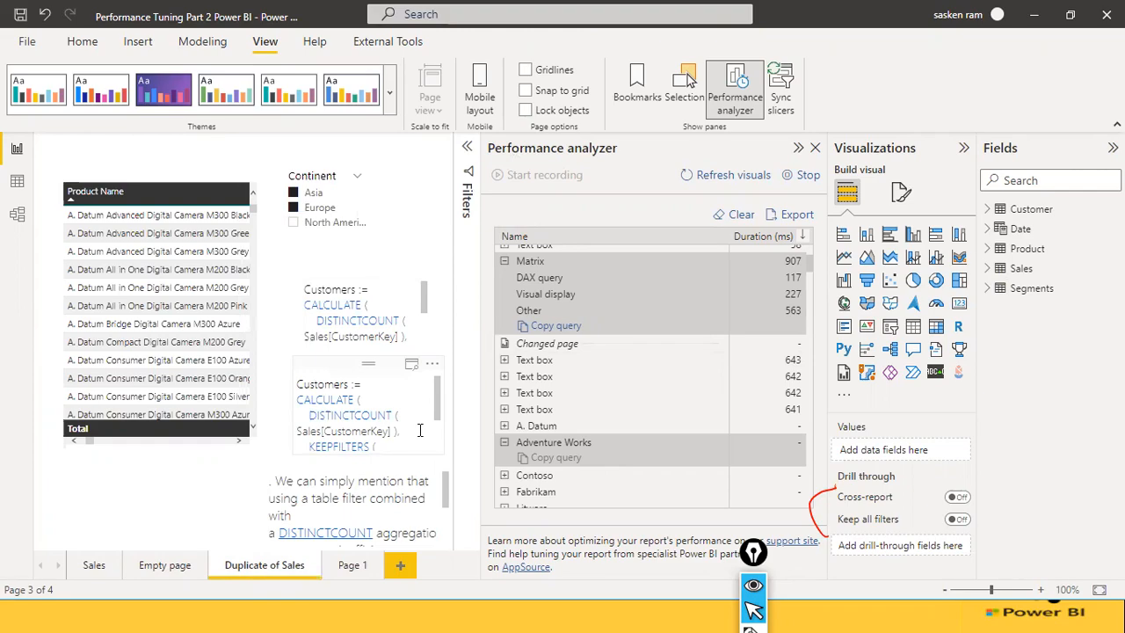
Step: Review the Customer Continent filter and the SUMMARIZECOLUMNS block of the query in DAX Studio and return to Power BI
key(alt+Tab)
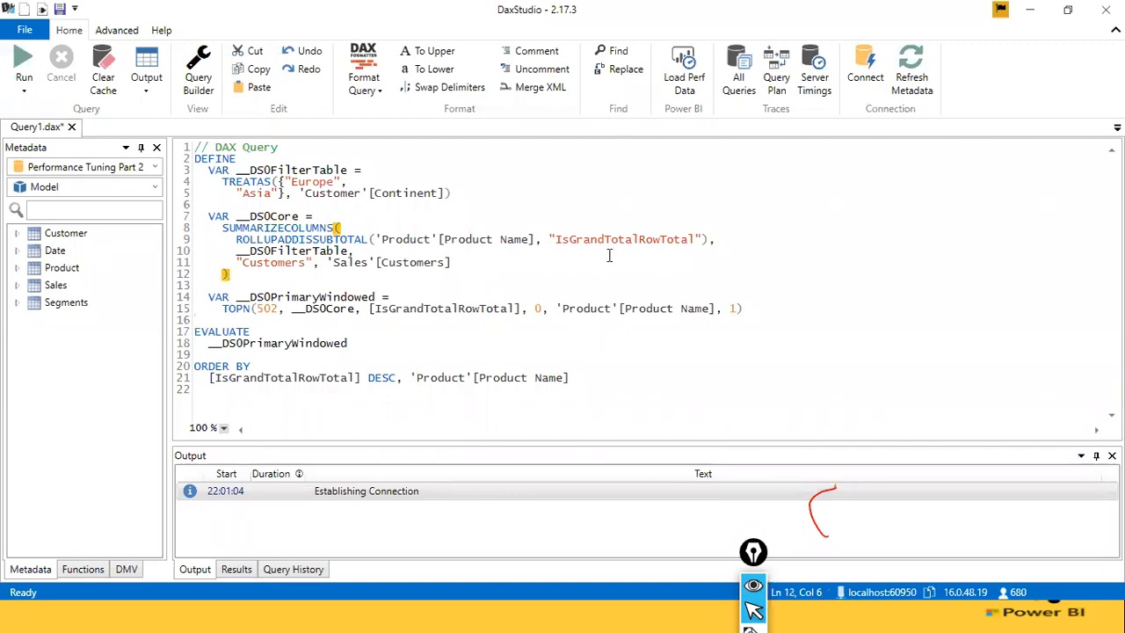
click(348, 193)
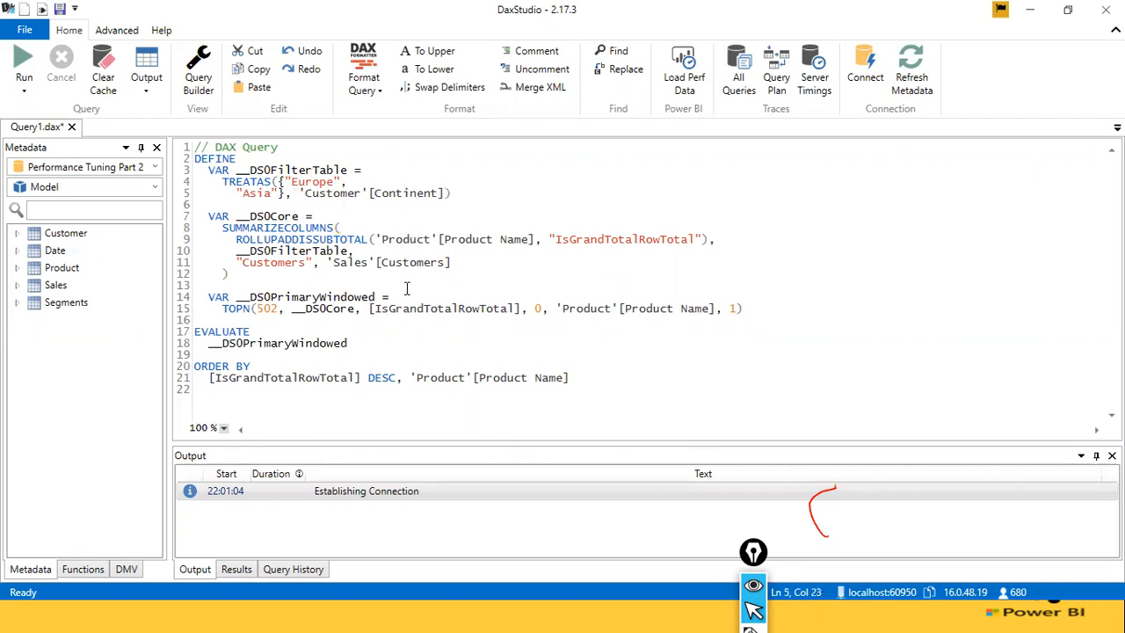
key(alt+Tab)
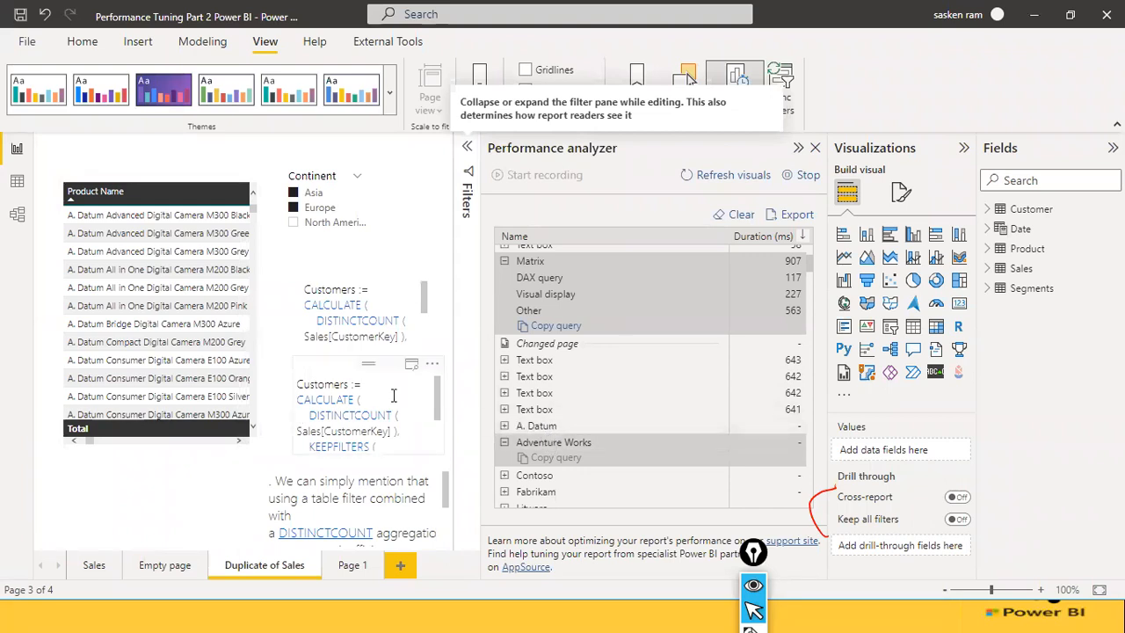
Step: Select the product matrix and inspect its assigned fields, including the options of the Customers value
click(380, 326)
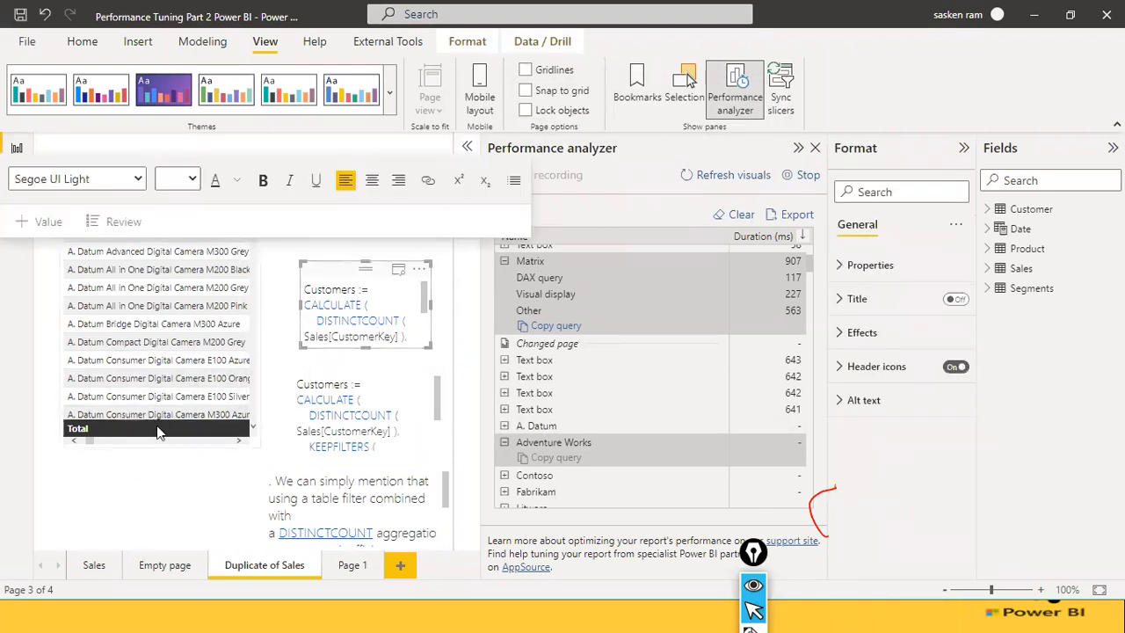
click(852, 200)
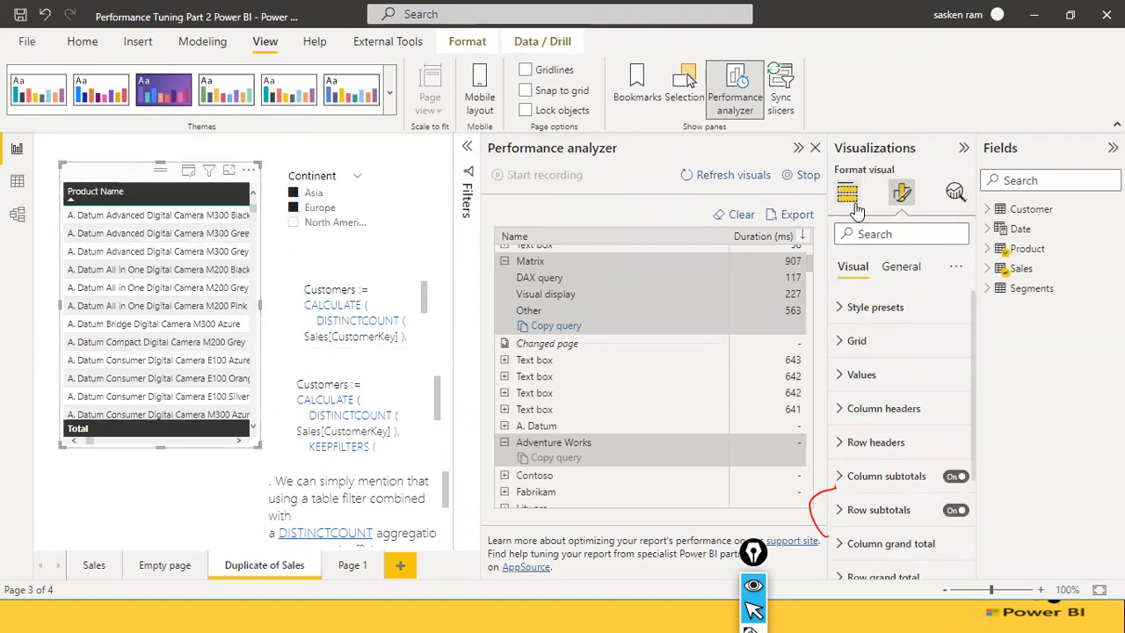
scroll(923, 499, down, 2)
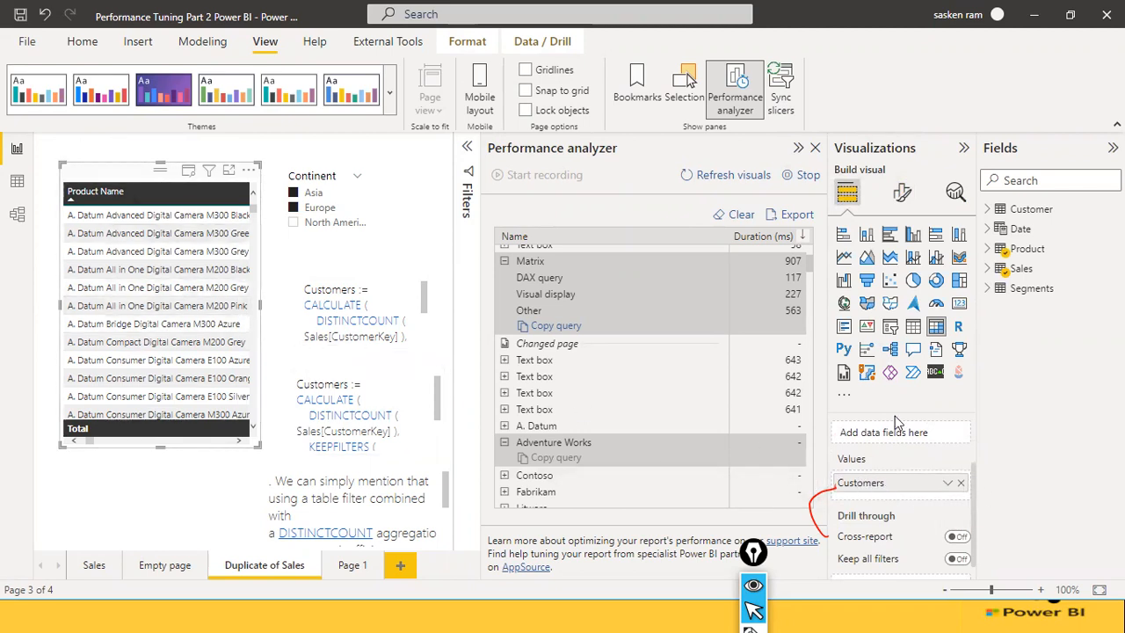
scroll(887, 465, up, 2)
scroll(889, 466, down, 2)
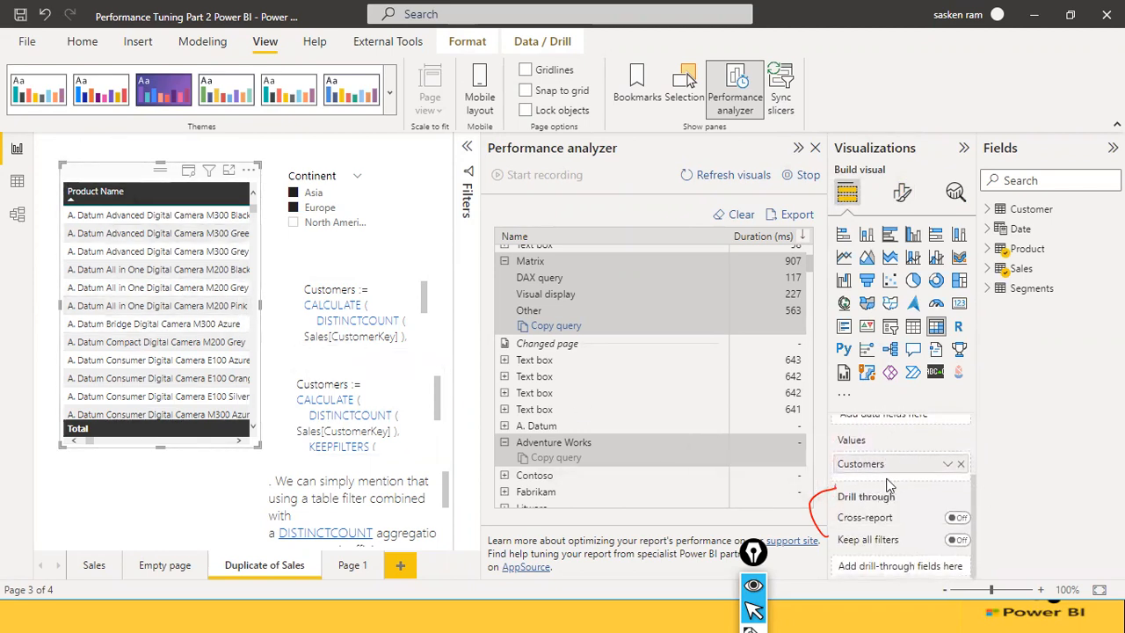
click(952, 464)
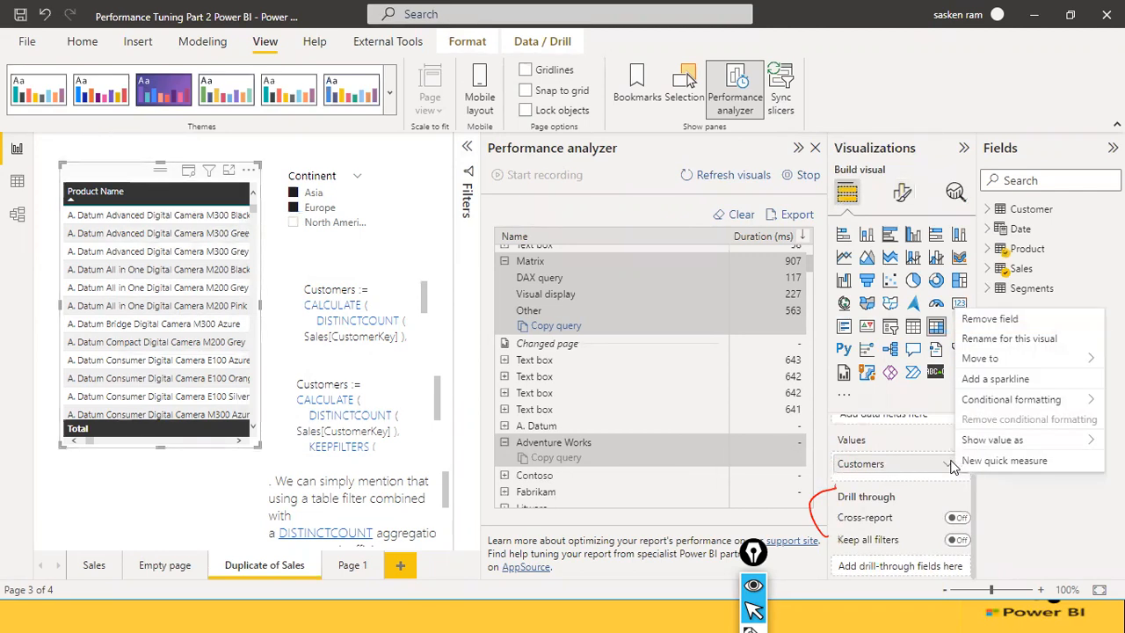
click(1011, 494)
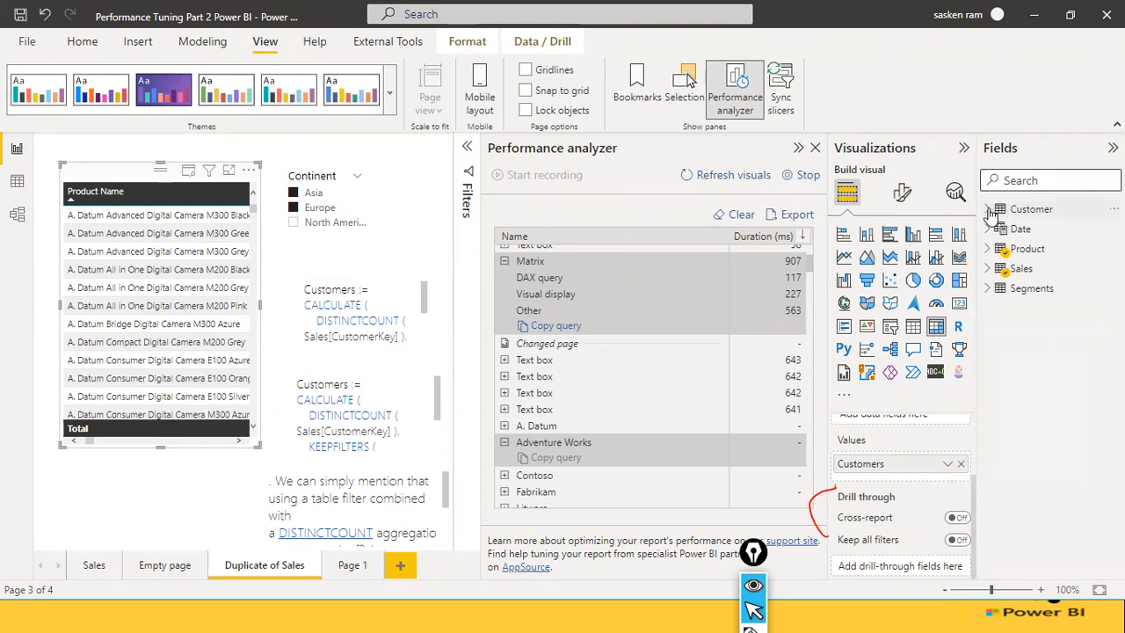
Step: Expand the Customer, Product and Sales tables, display the Customers measure's DAX formula, and switch back to the query in DAX Studio
click(988, 211)
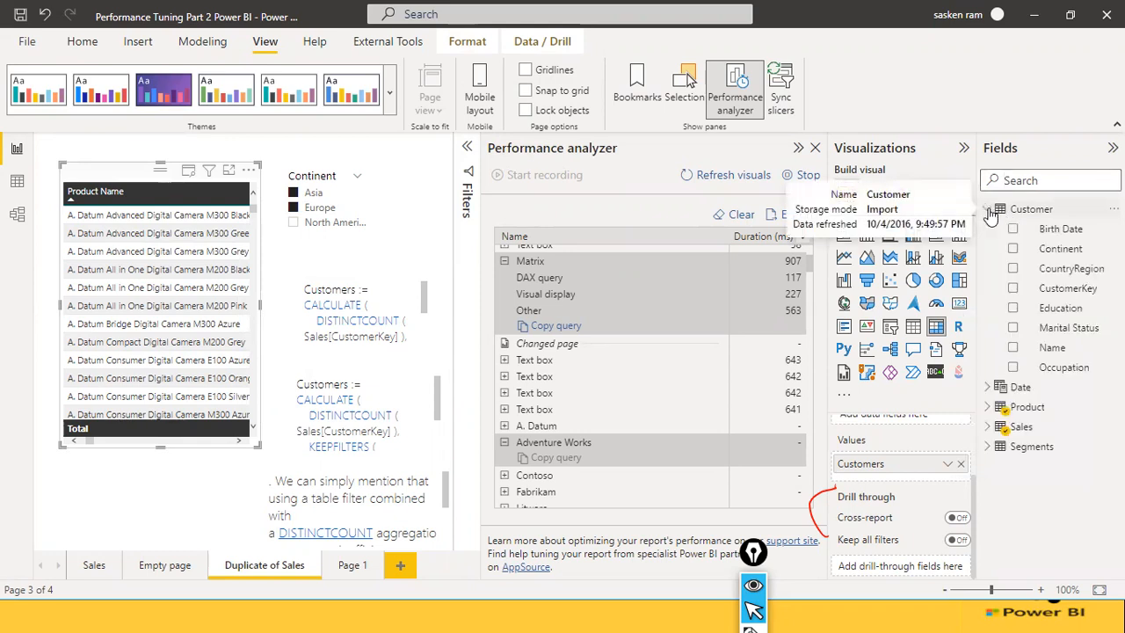
click(988, 407)
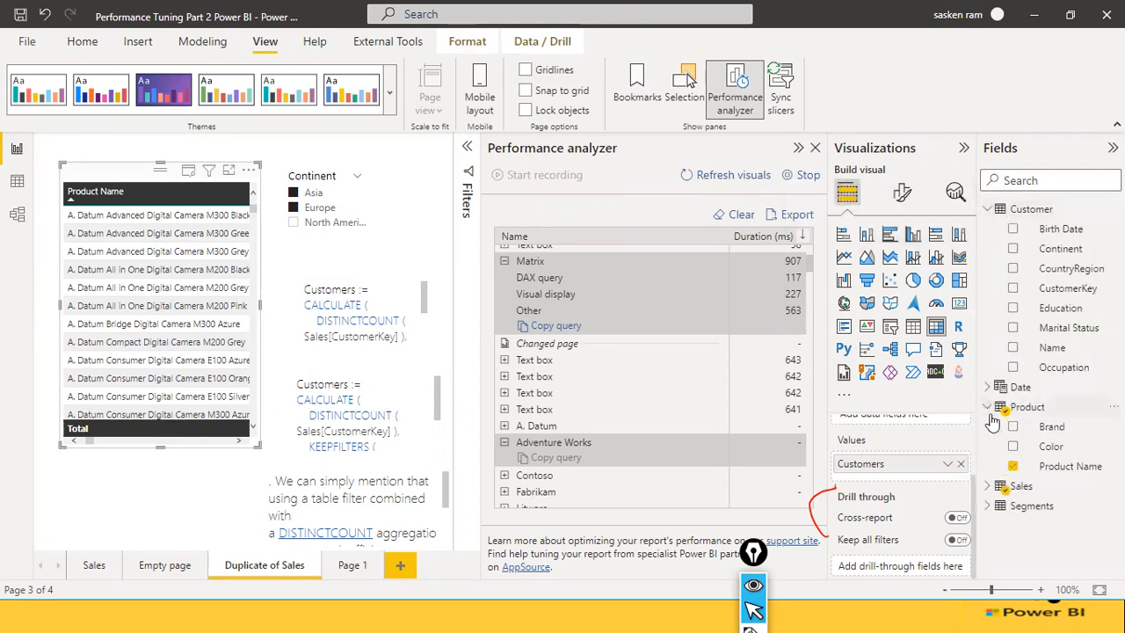
click(987, 488)
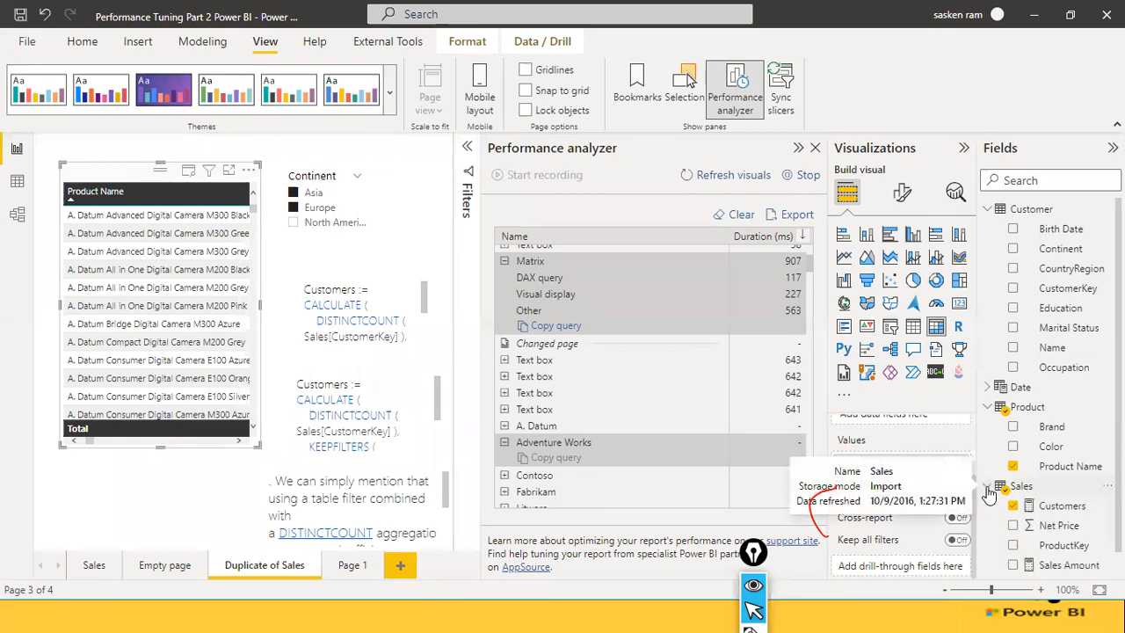
click(1062, 485)
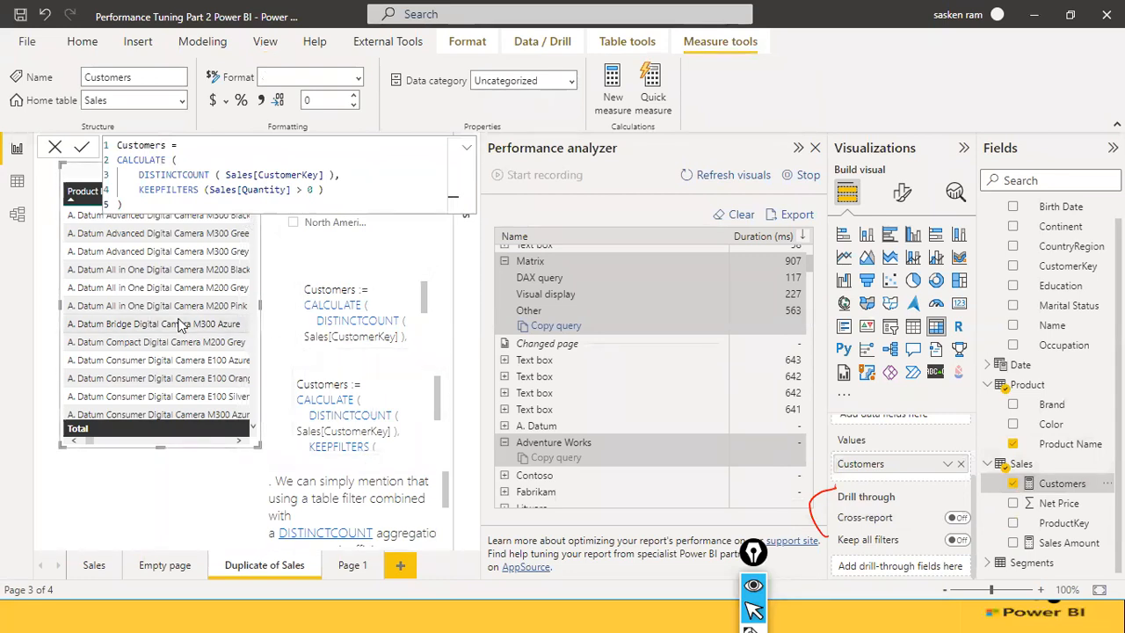
key(alt+Tab)
click(451, 224)
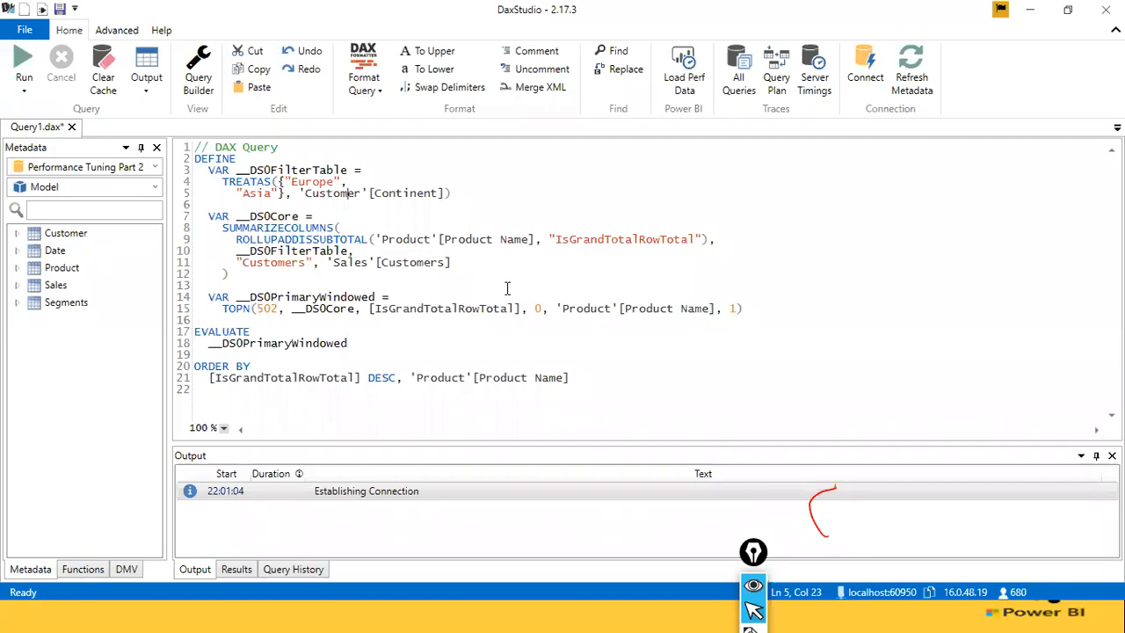
Step: Switch to Power BI, examine the DISTINCTCOUNT and KEEPFILTERS lines of the Customers measure, and return to DAX Studio
key(alt+Tab)
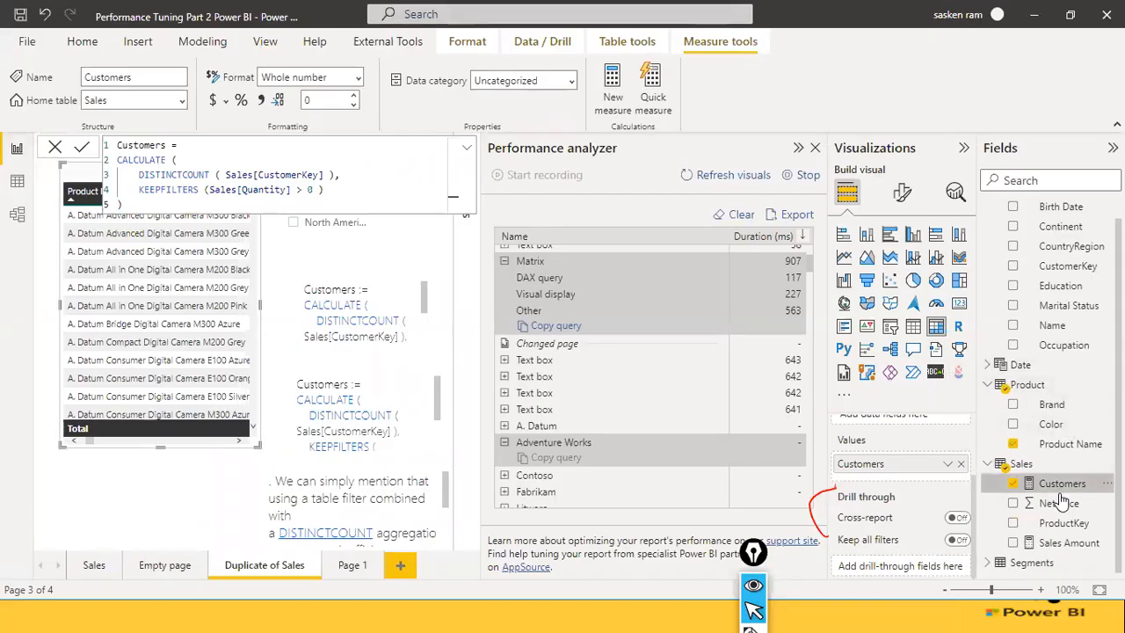
click(165, 179)
click(265, 190)
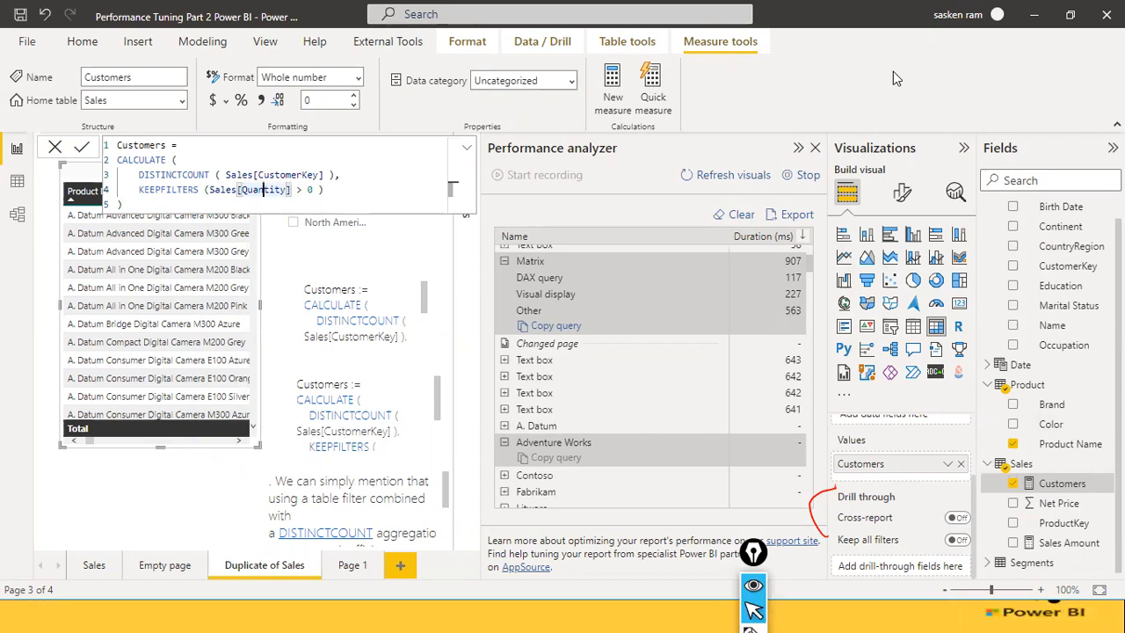
key(alt+Tab)
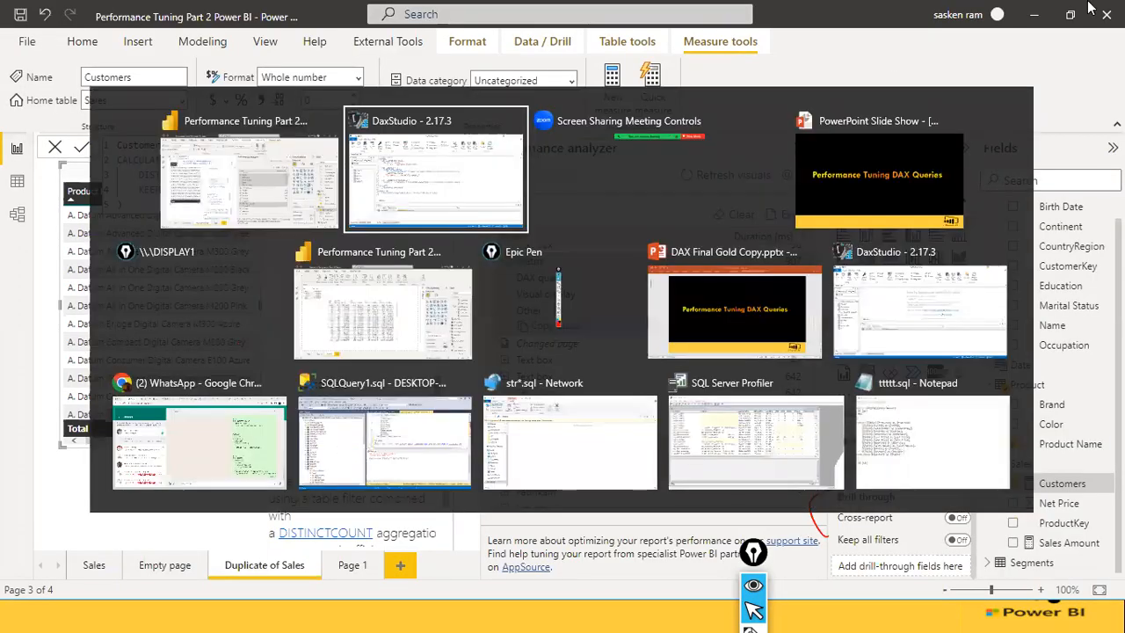
Step: Open Paint and paste the captured Power BI screenshot with the Customers measure formula into a new image
key(super)
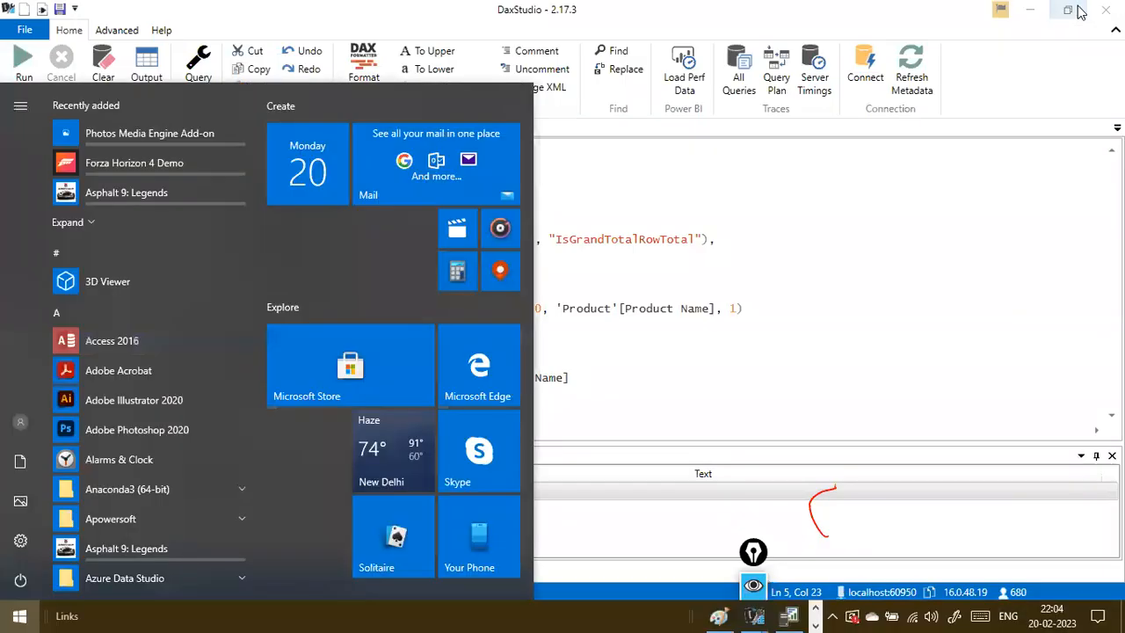
text(mspa)
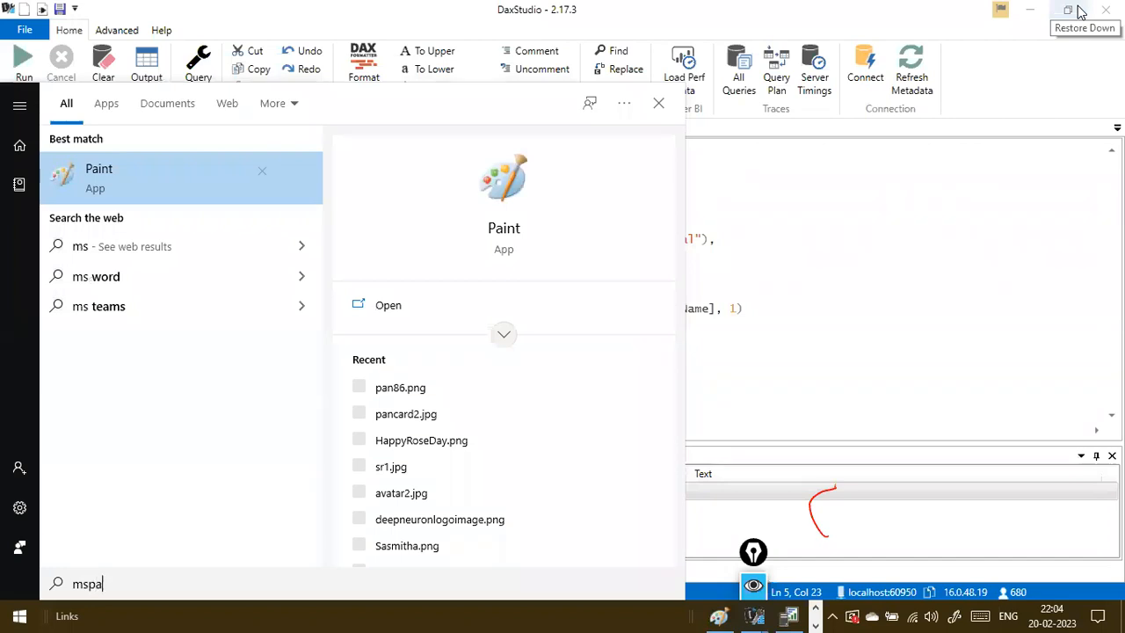
text(int)
key(Return)
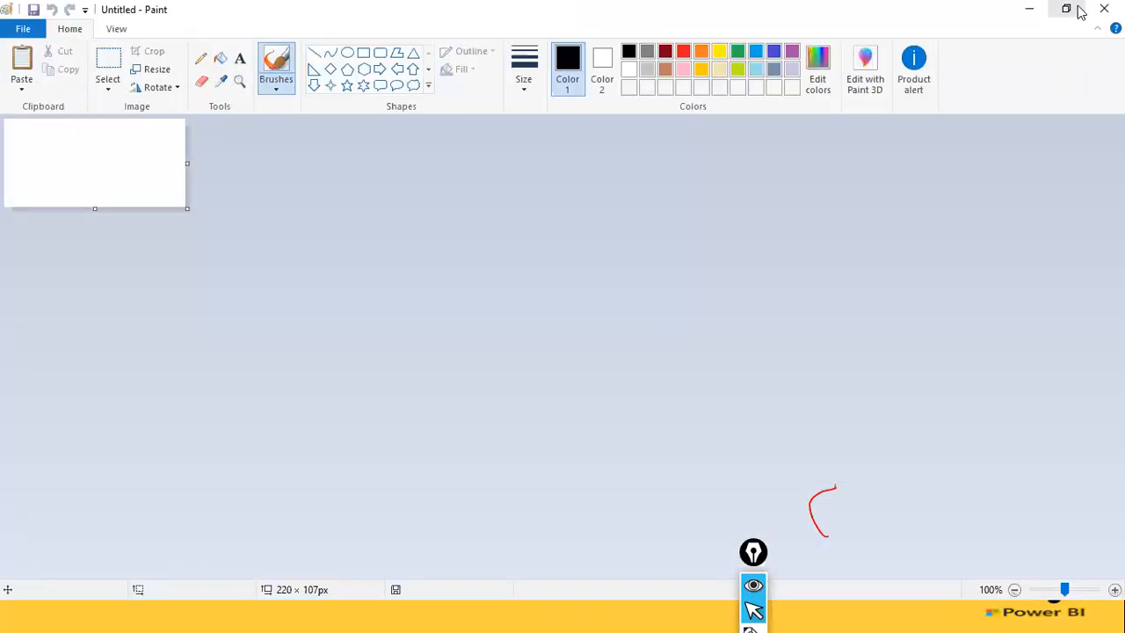
key(ctrl+v)
scroll(617, 334, down, 3)
scroll(617, 334, up, 3)
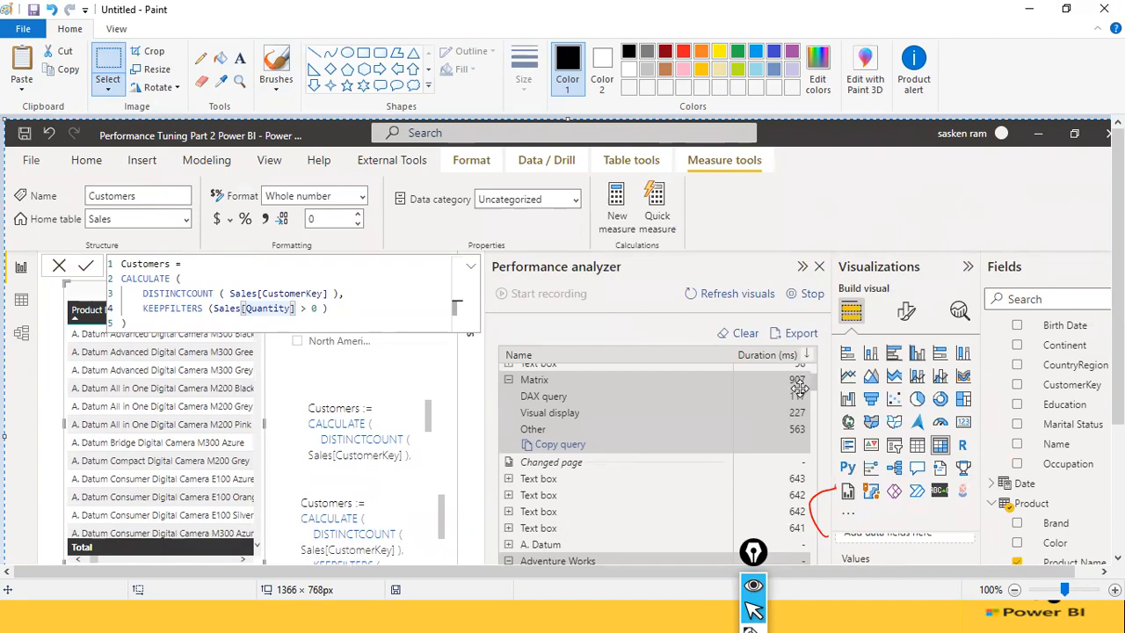
Step: Return to Power BI and compare the two Customers formula text boxes with the KEEPFILTERS line of the Customers measure
key(alt+Tab)
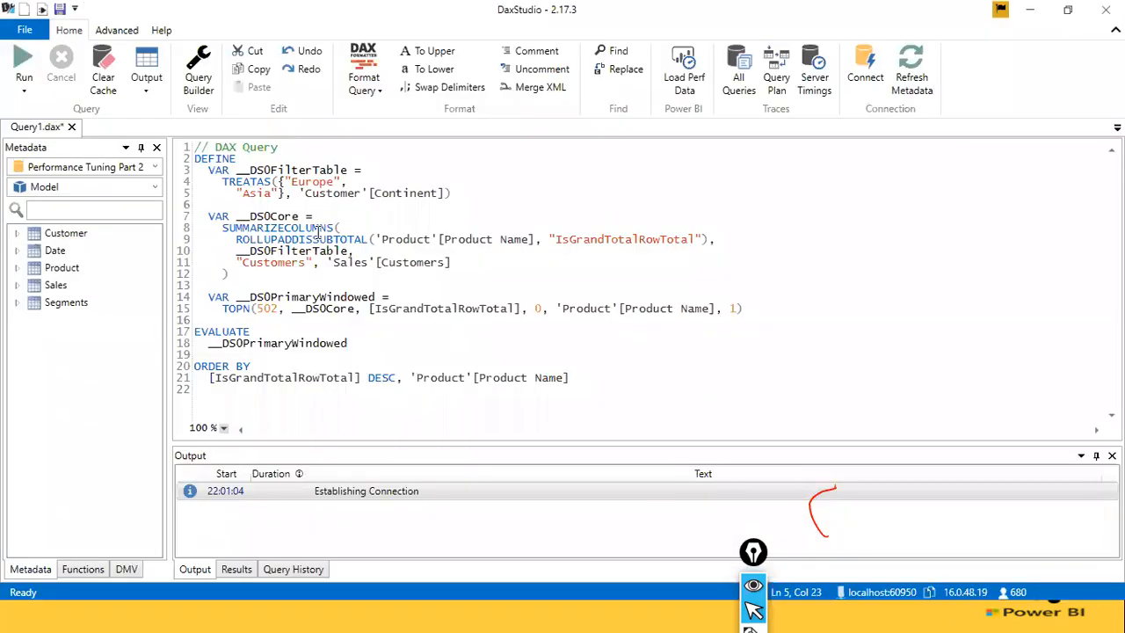
key(alt+Tab)
key(alt+Tab)
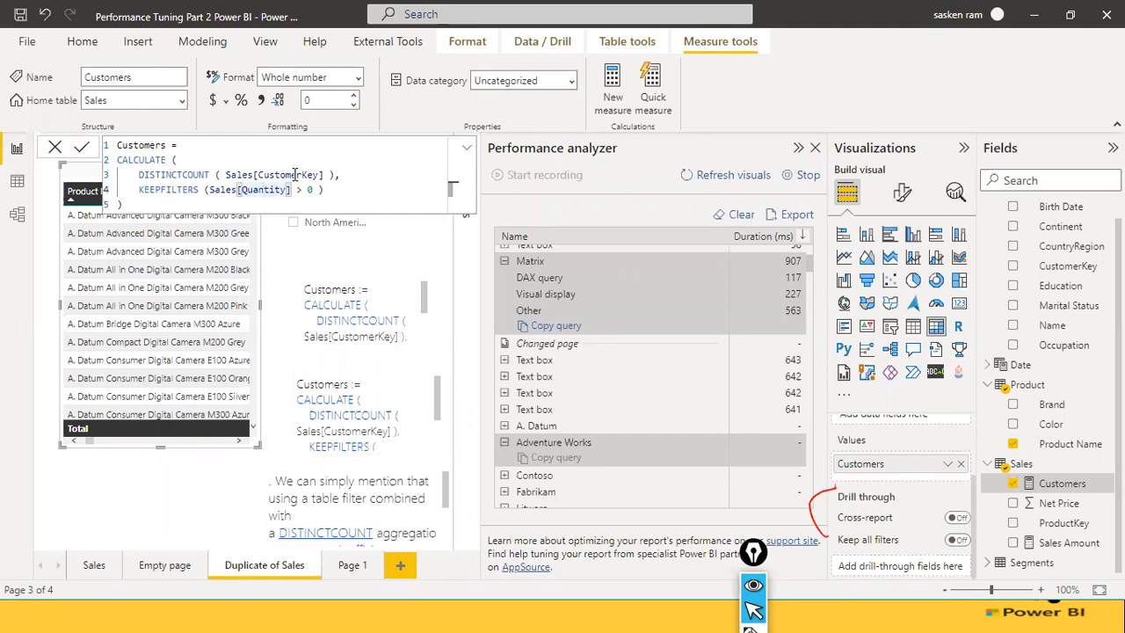
scroll(973, 479, up, 2)
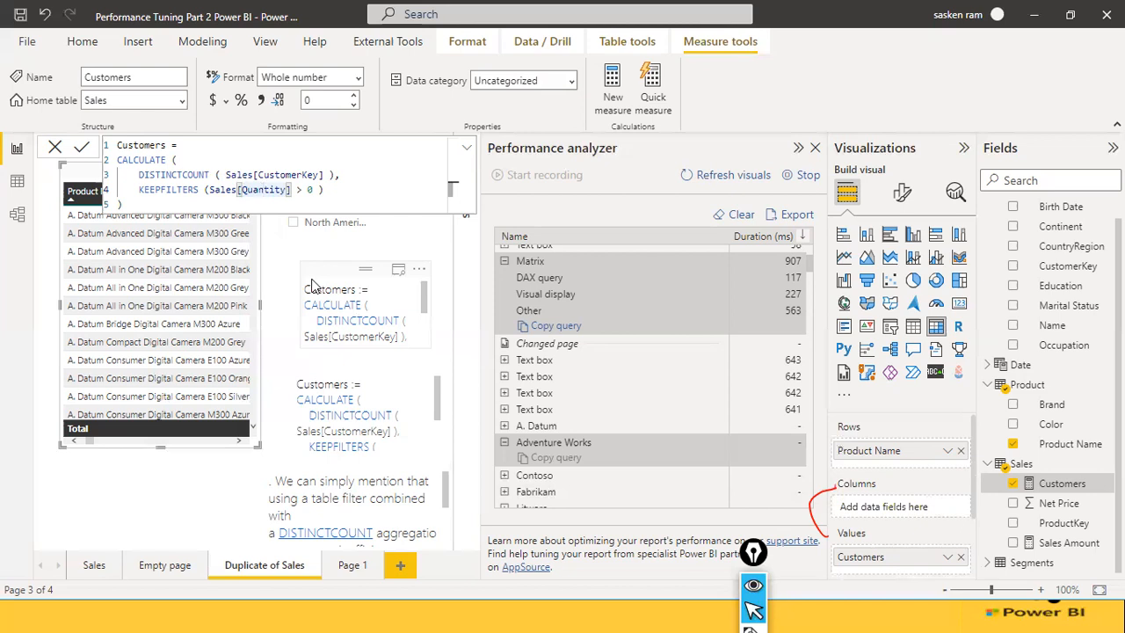
click(339, 306)
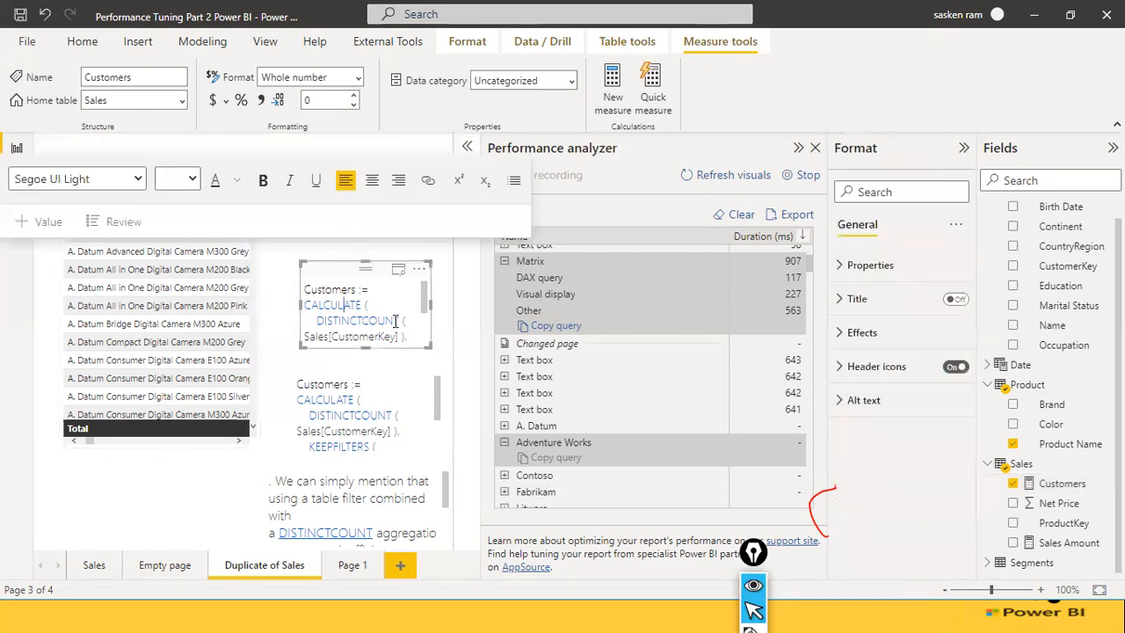
click(392, 409)
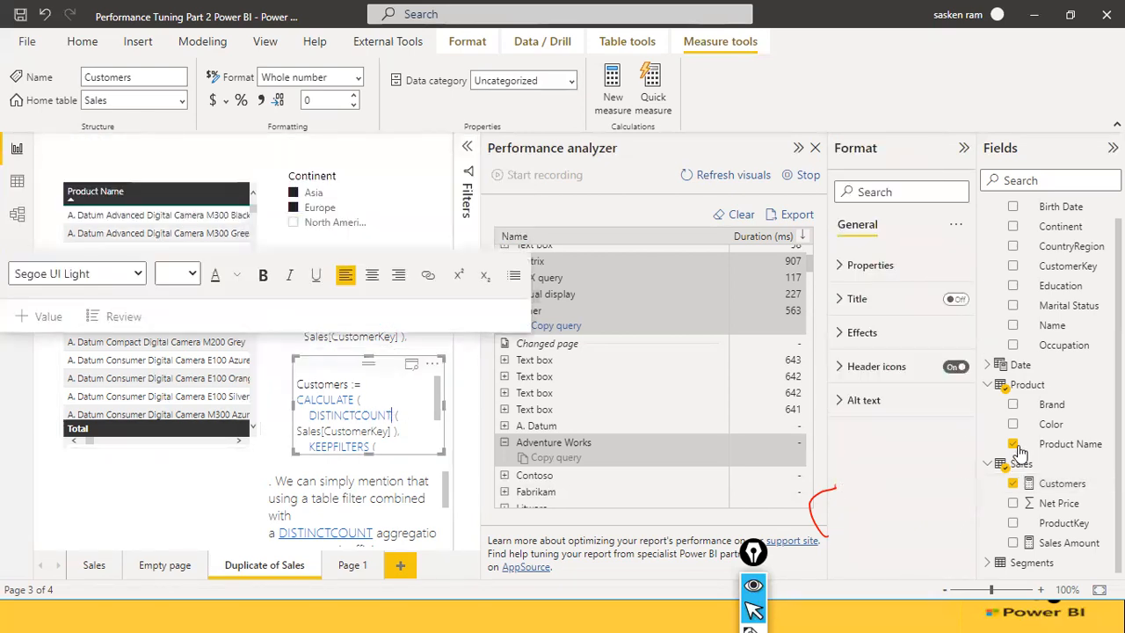
click(1032, 489)
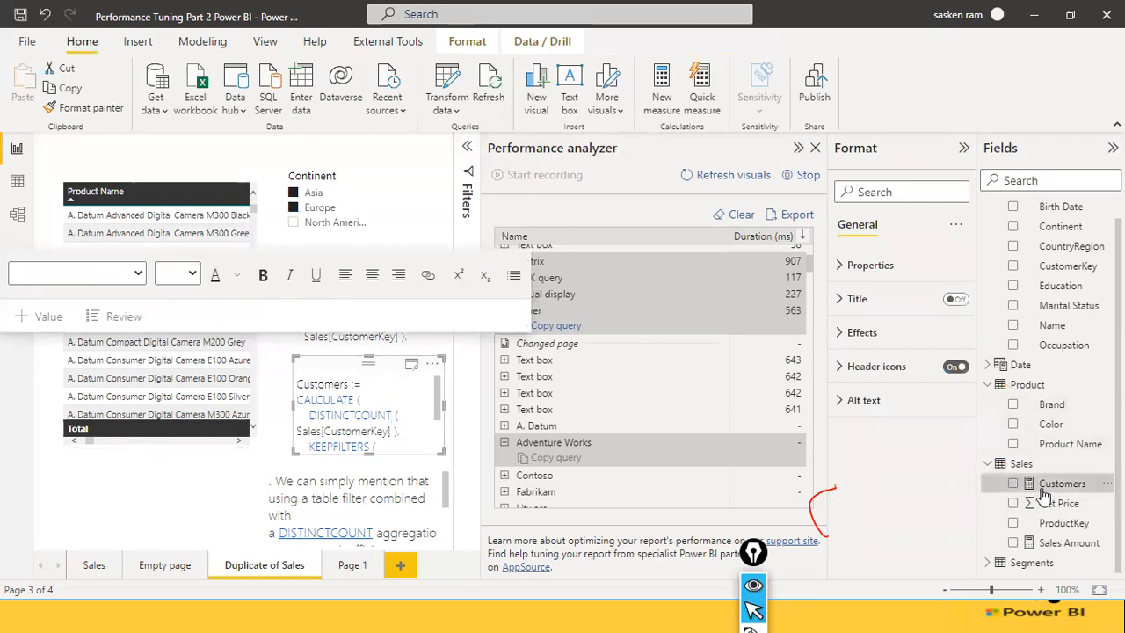
double_click(188, 189)
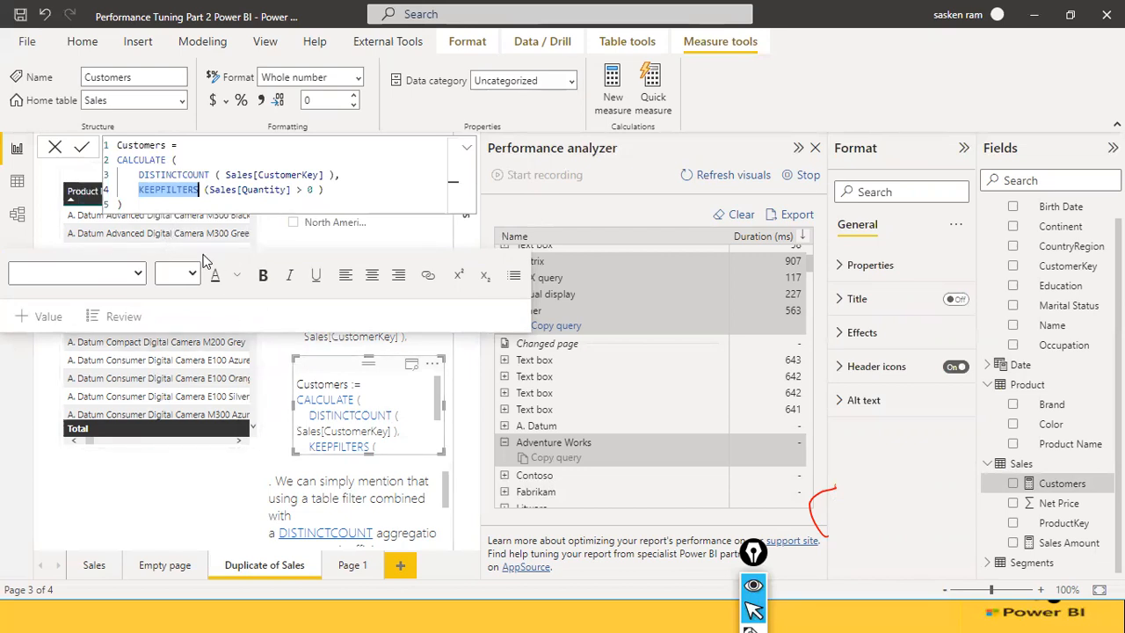
Step: Increase the height of both Customers formula text boxes so their FILTER and KEEPFILTERS code fits
click(200, 488)
click(367, 347)
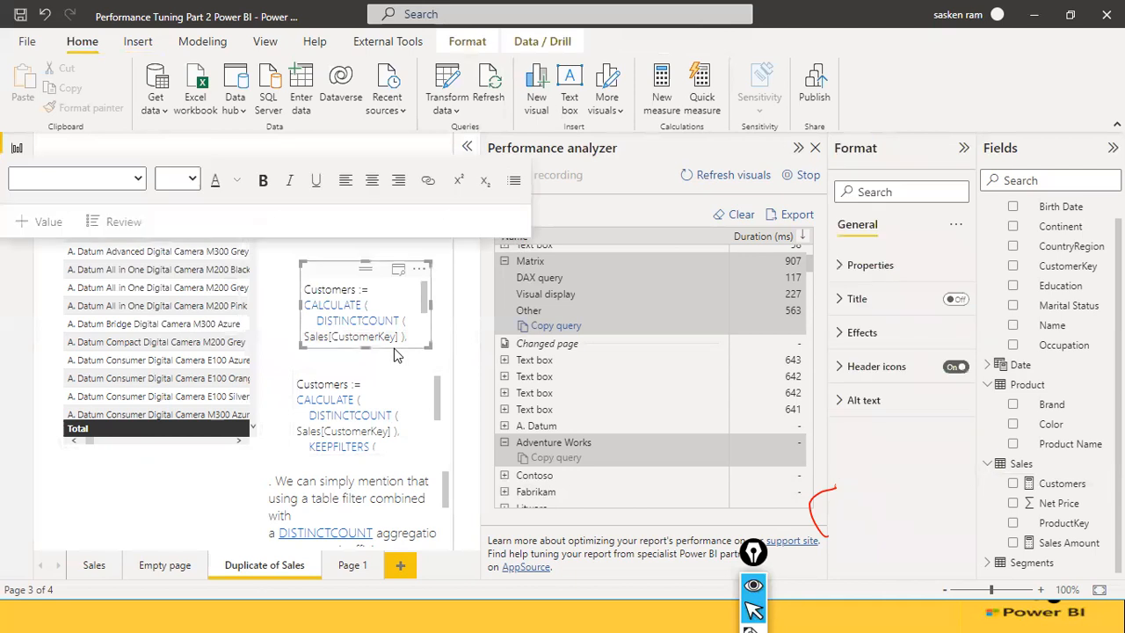
drag(366, 346, 376, 391)
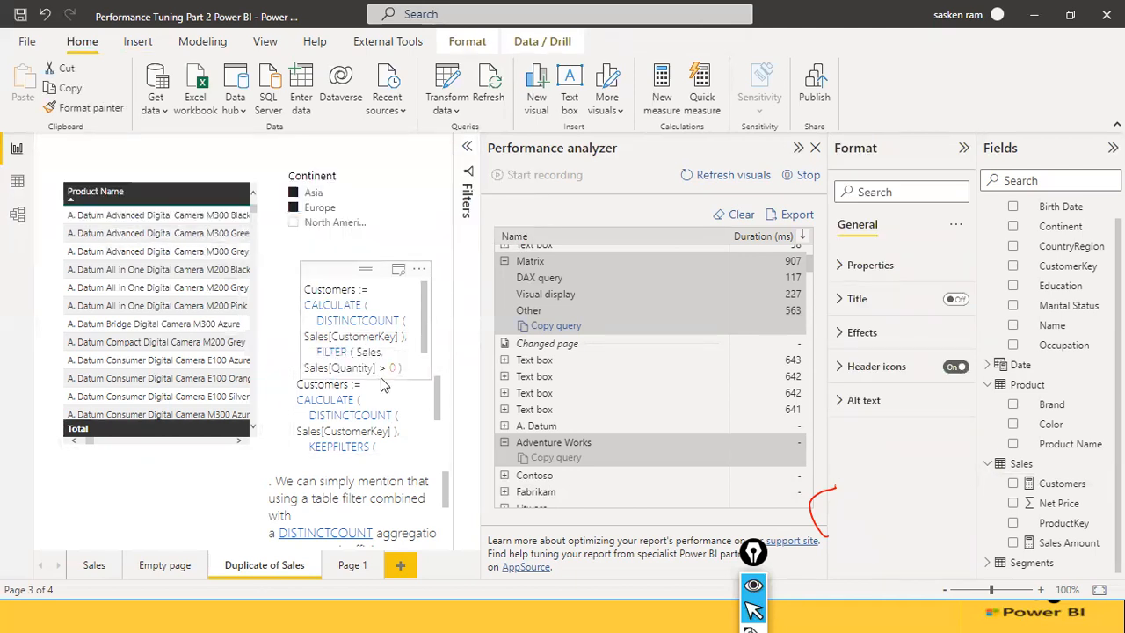
click(379, 392)
drag(361, 454, 371, 482)
click(392, 343)
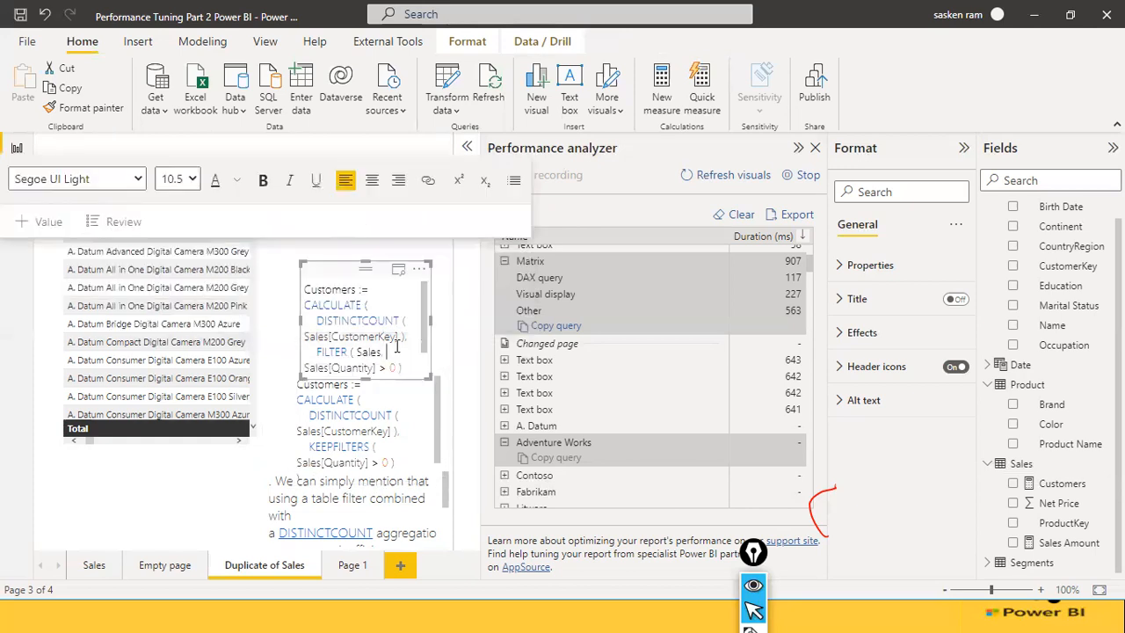
Step: Rewrite the Customers measure's KEEPFILTERS condition as FILTER (Sales, Sales[Quantity] > 0 )
click(1074, 485)
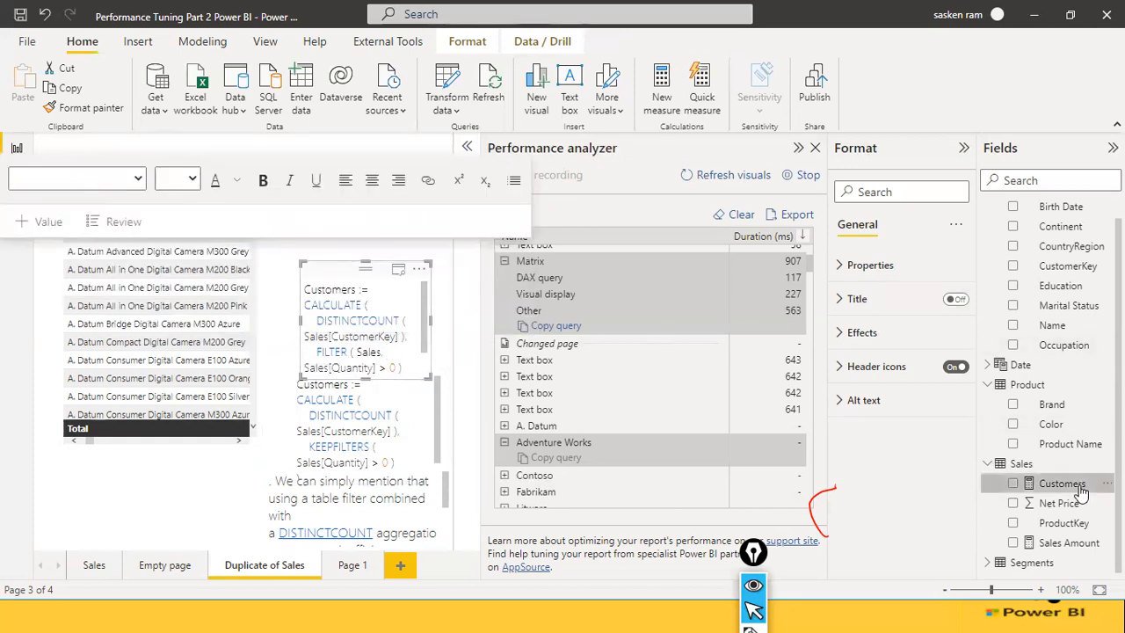
click(403, 354)
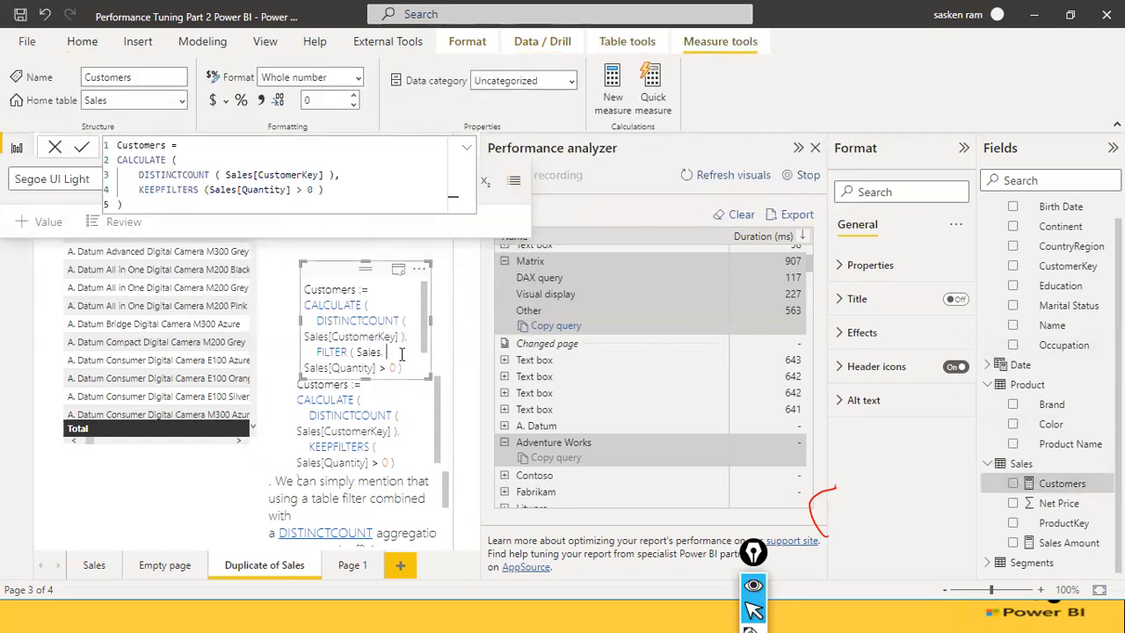
double_click(183, 190)
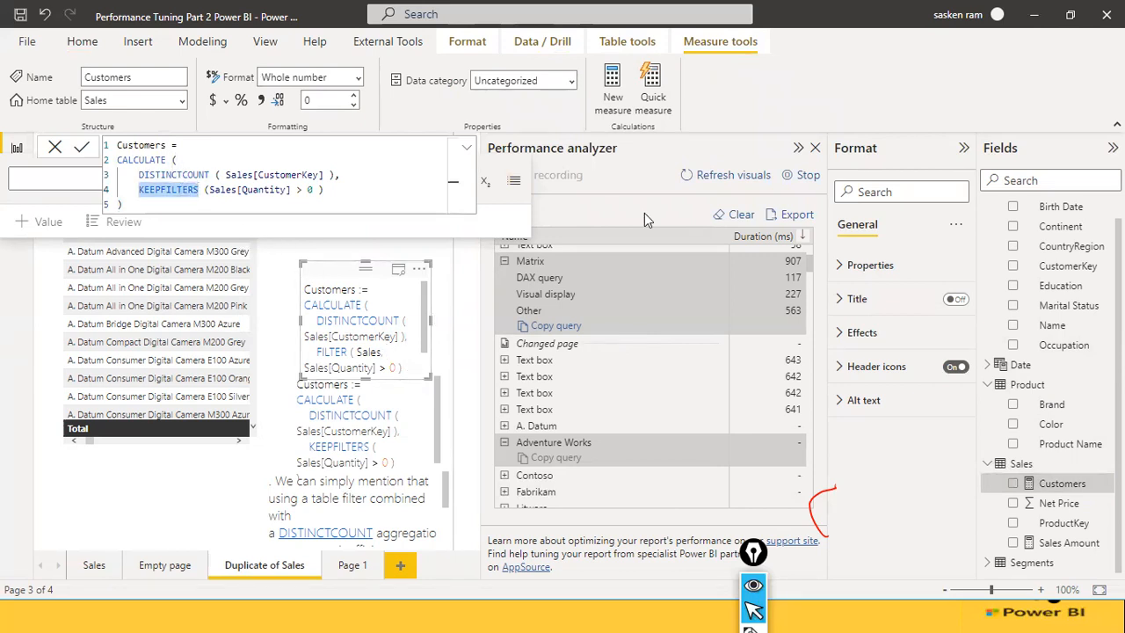
text(FIL)
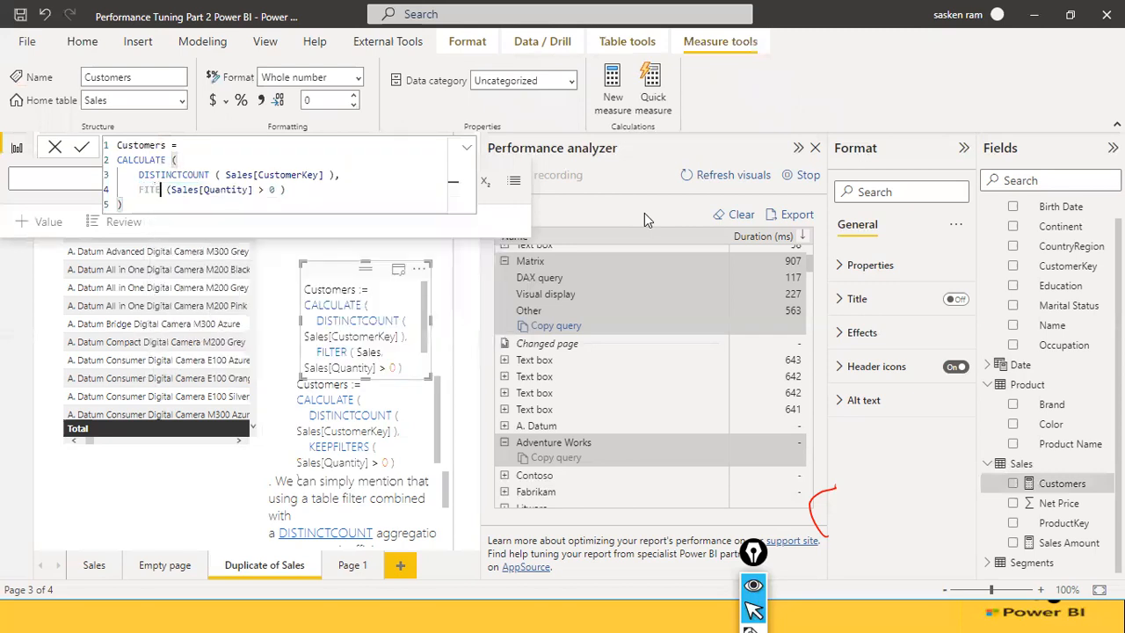
text(TER)
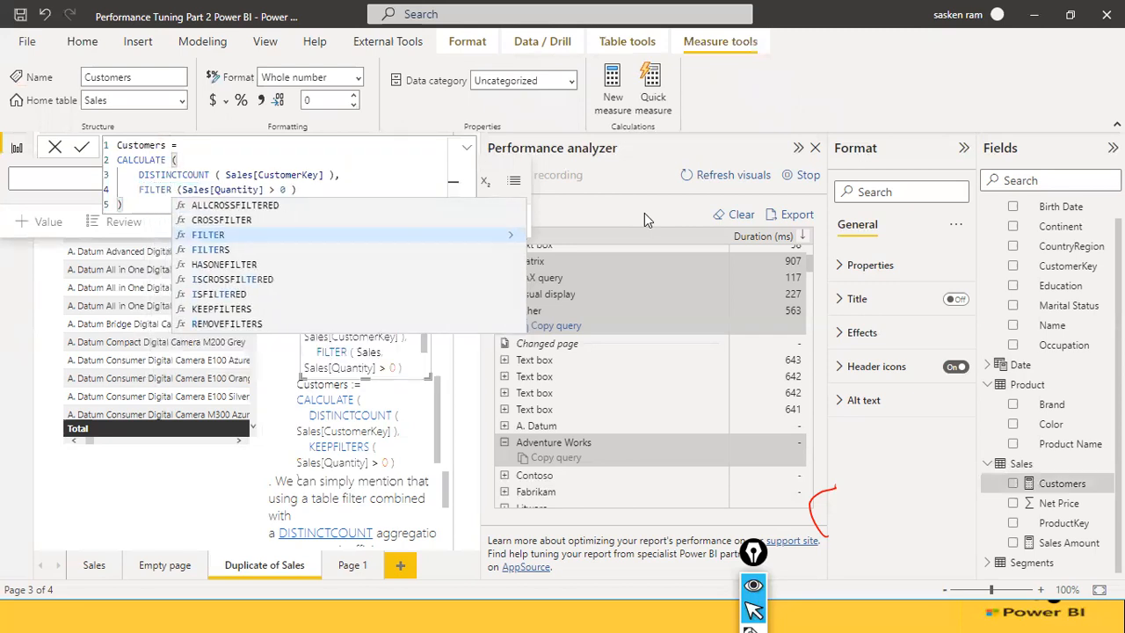
key(Right)
key(Right)
key(Right)
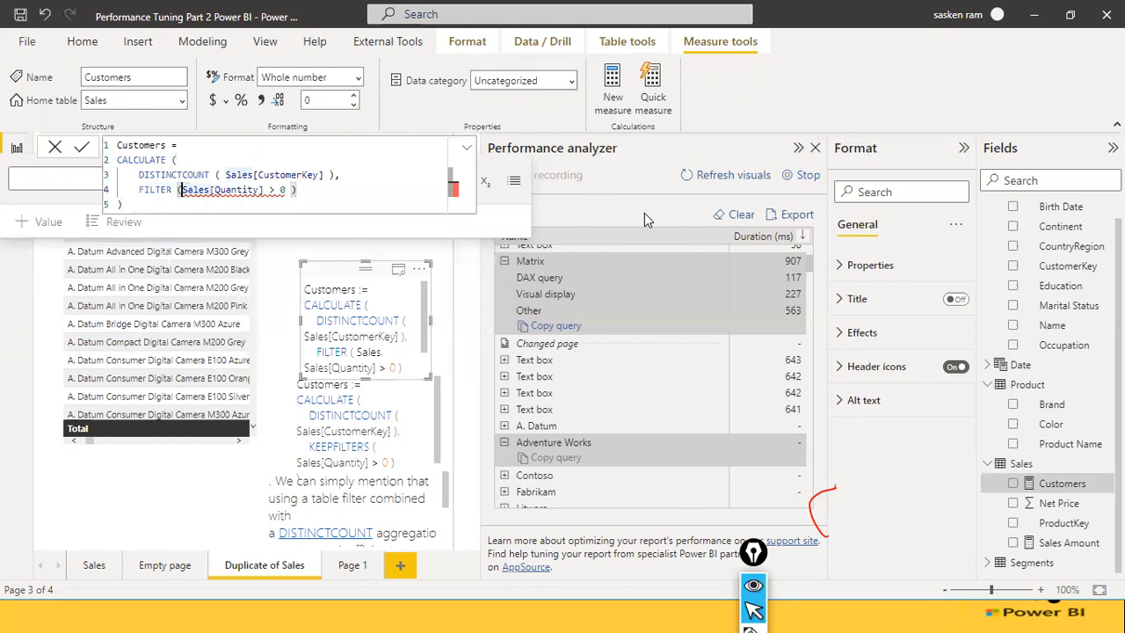
text(ales, S)
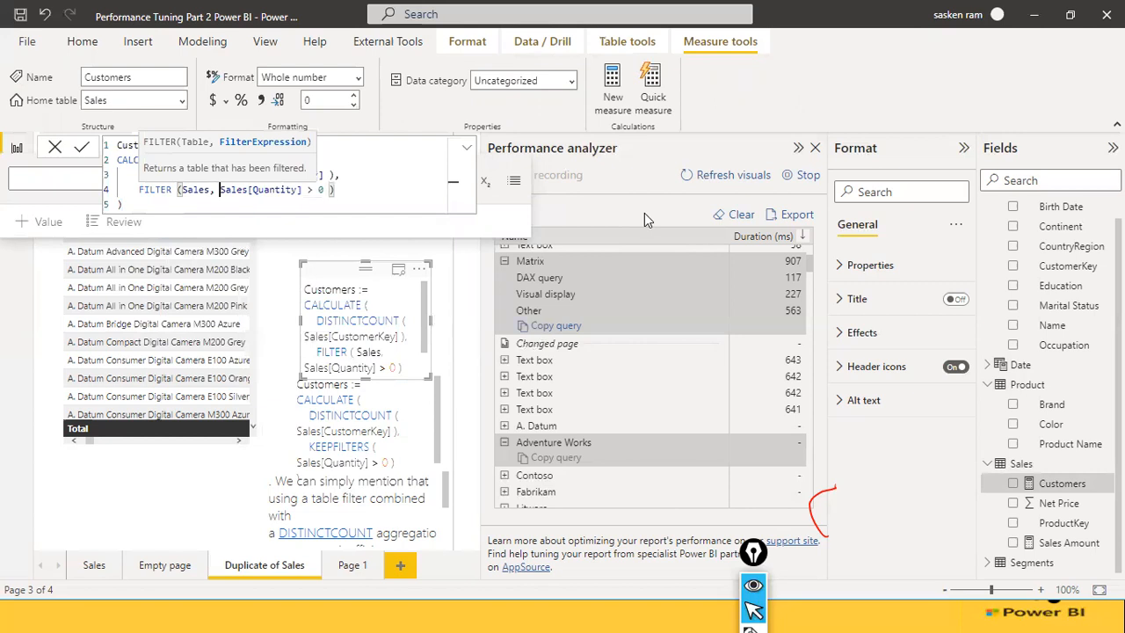
Step: Apply the rewritten Customers measure, review its DISTINCTCOUNT and FILTER lines, and close the formula
key(Escape)
key(Down)
key(Up)
key(Up)
key(Up)
key(Up)
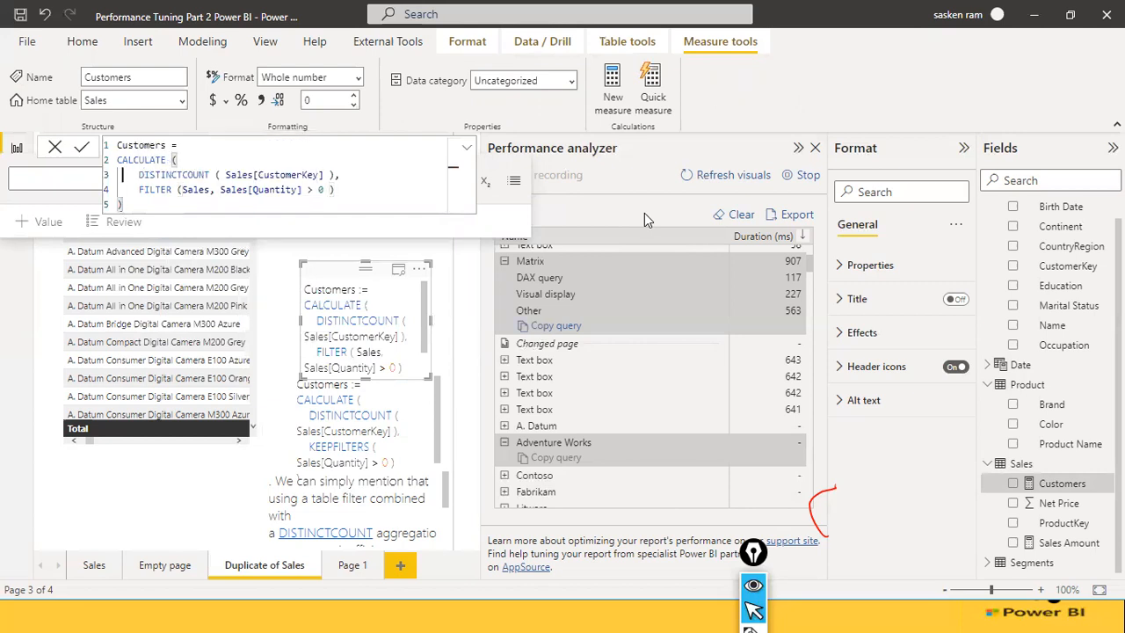
key(Down)
key(Down)
click(317, 190)
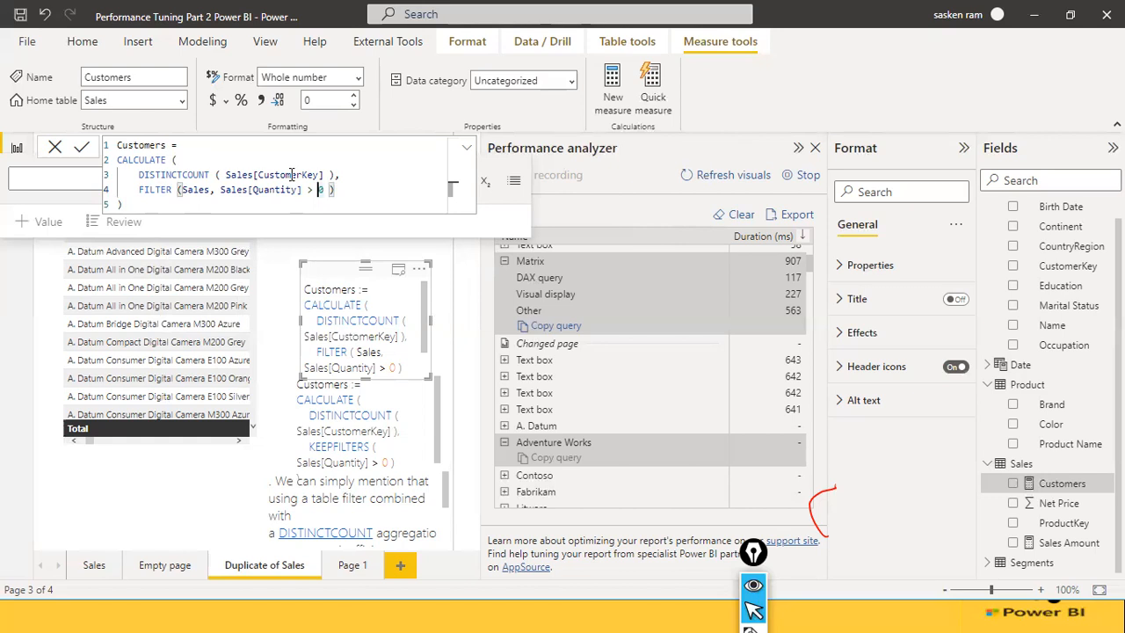
click(224, 204)
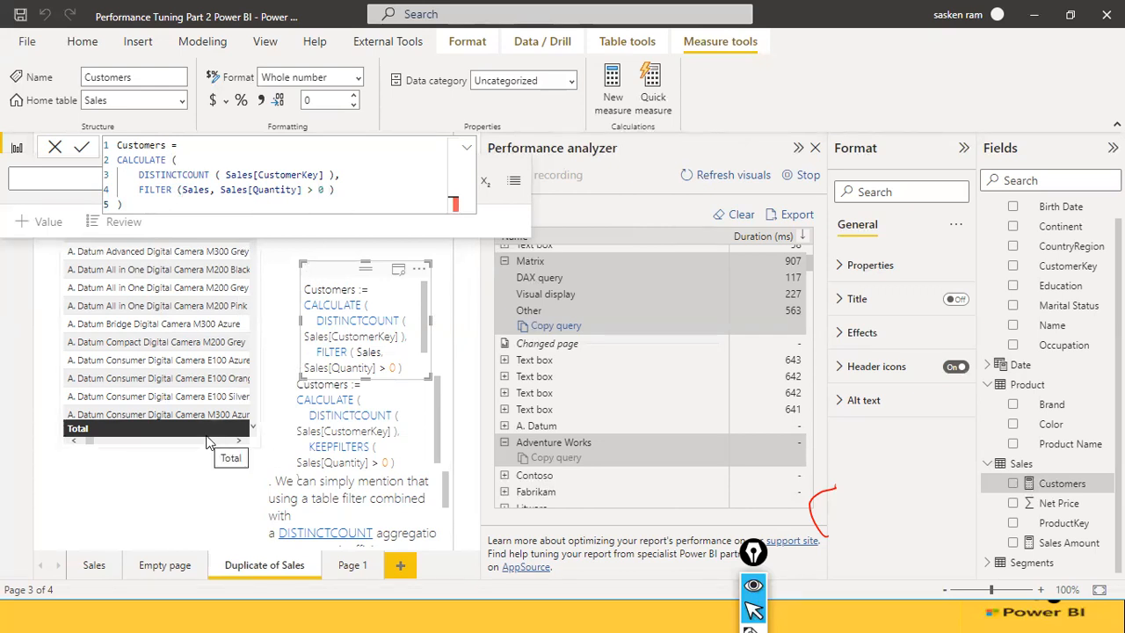
click(54, 148)
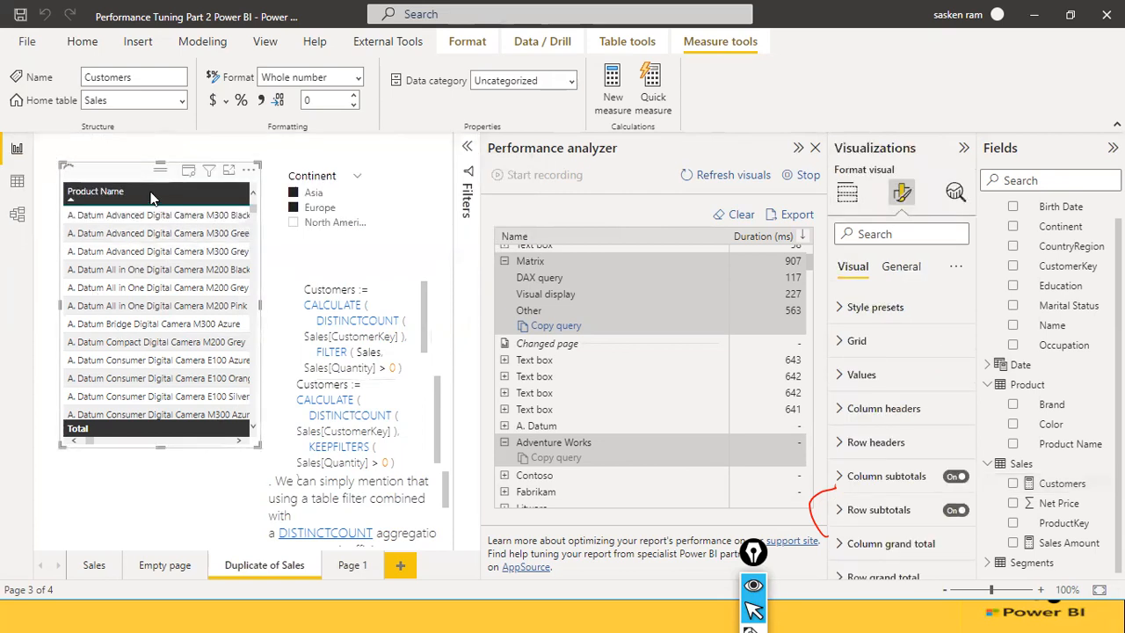
Step: Select the product matrix, then stop and restart the Performance analyzer recording
click(161, 165)
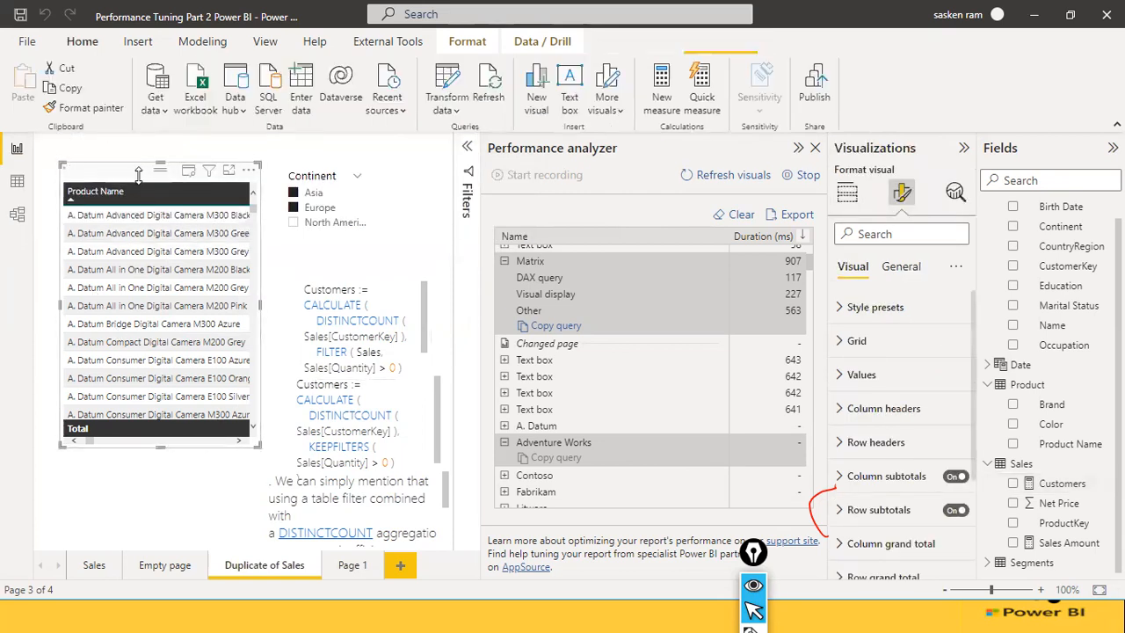
click(806, 175)
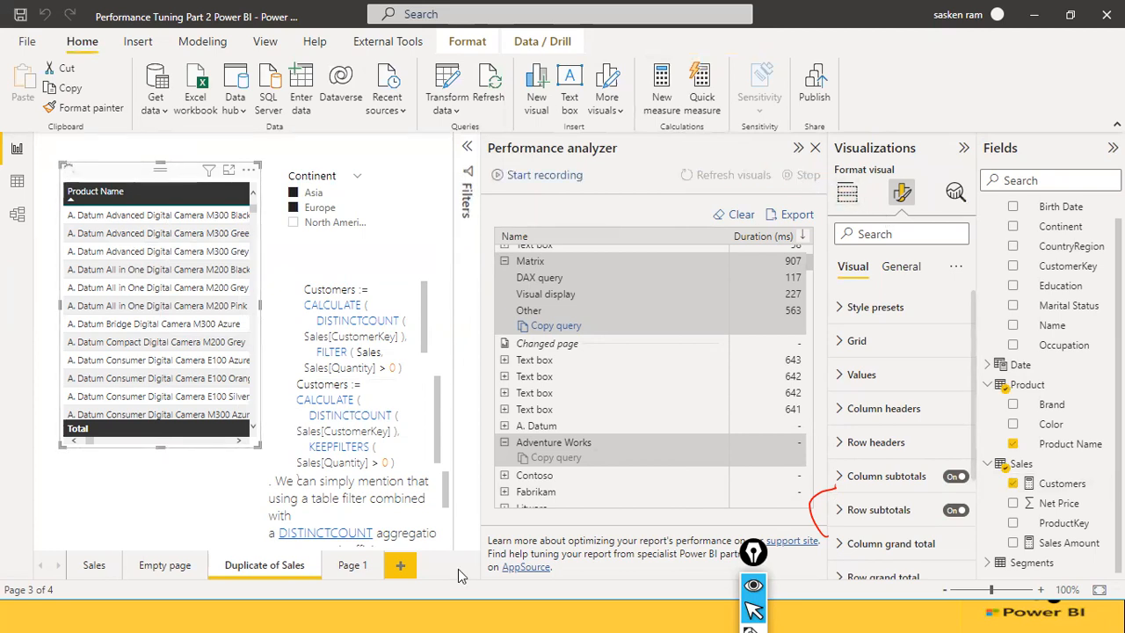
click(522, 174)
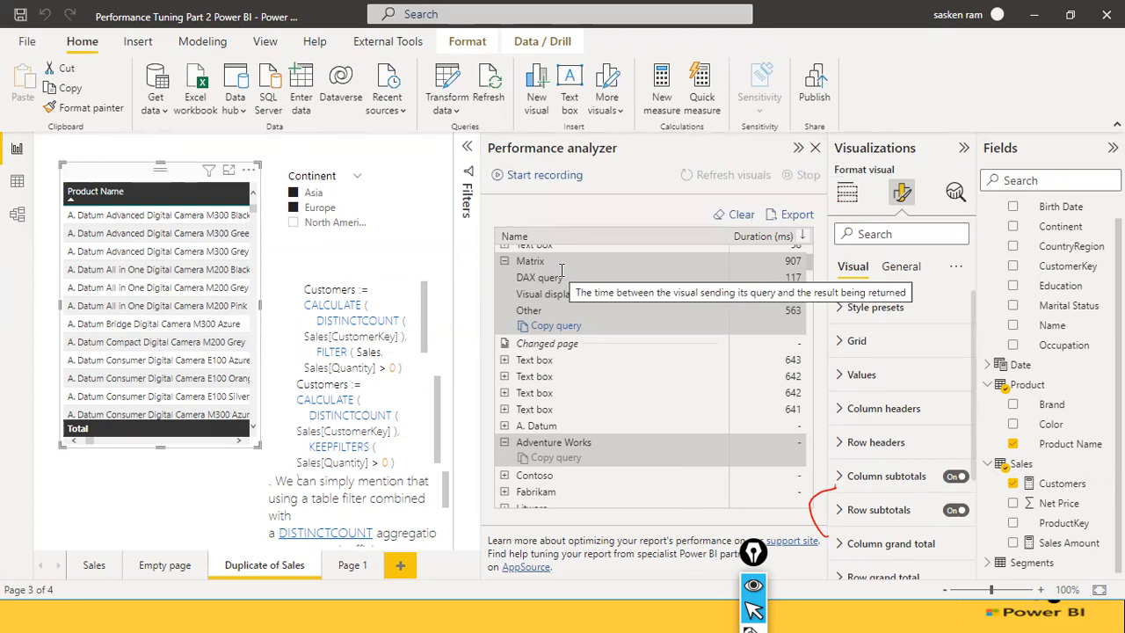
click(533, 179)
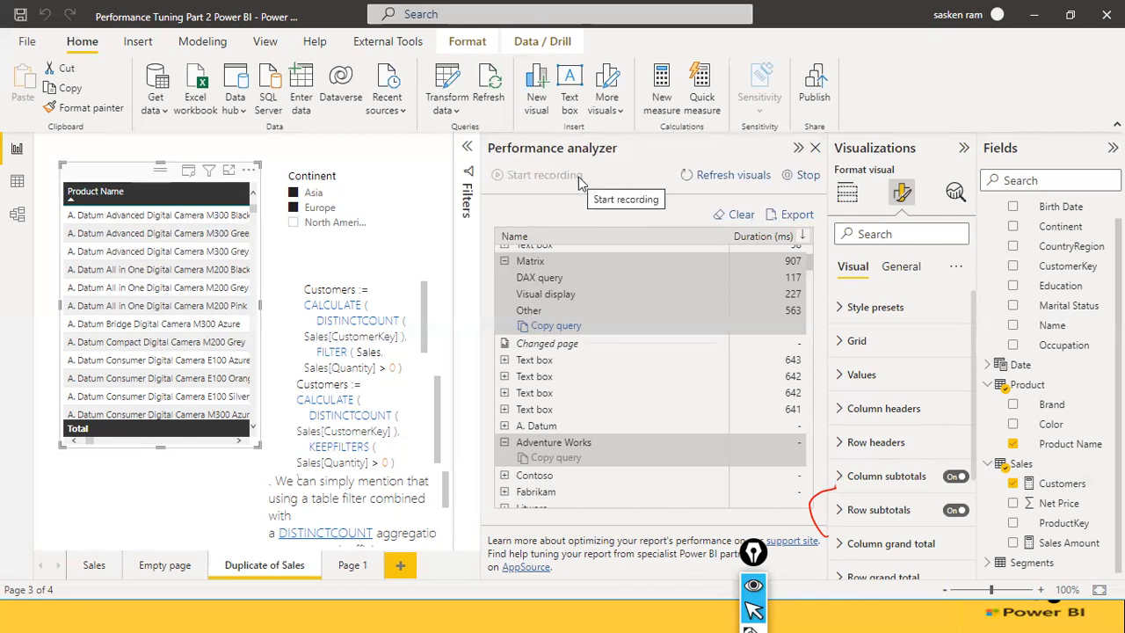
Step: Clear the earlier Performance analyzer results, capture the product matrix's performance afresh, and stop the recording
click(698, 183)
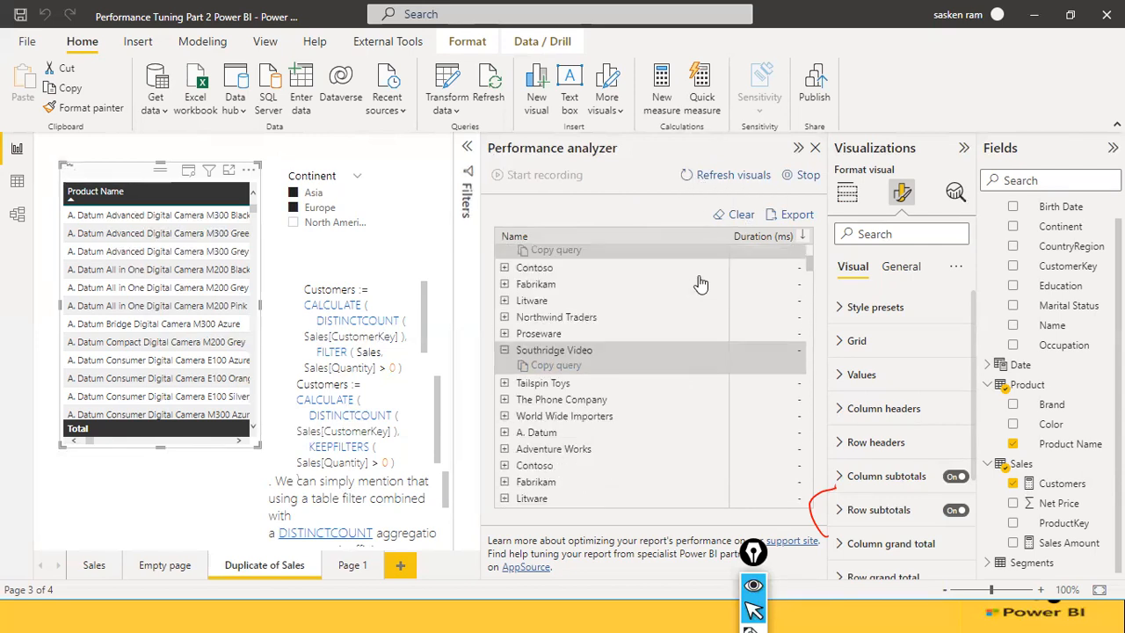
click(743, 217)
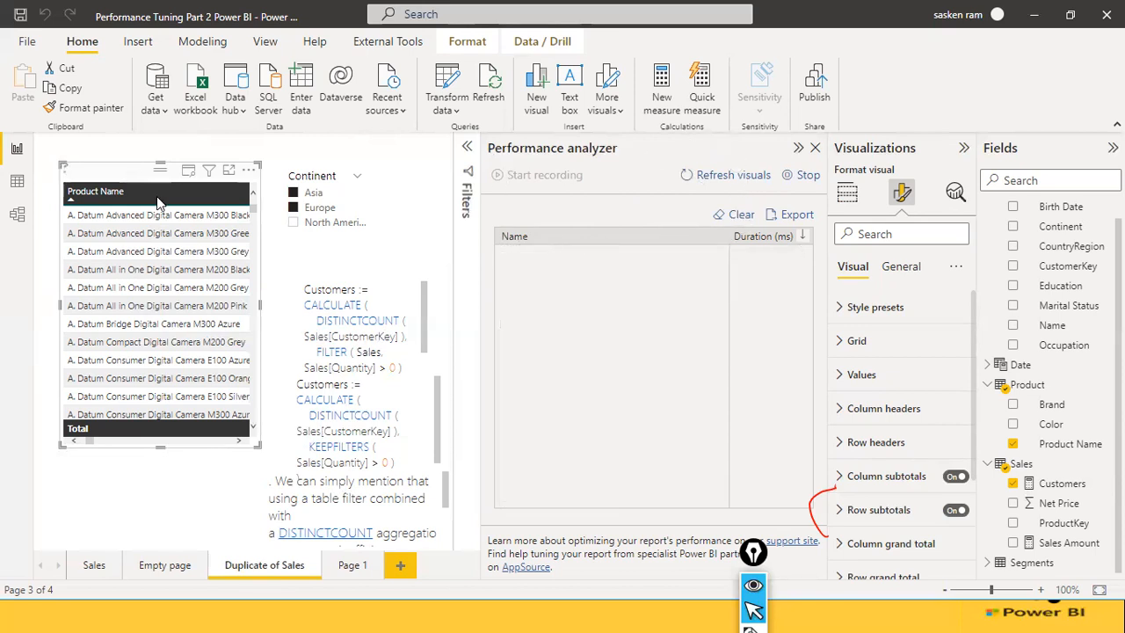
click(808, 176)
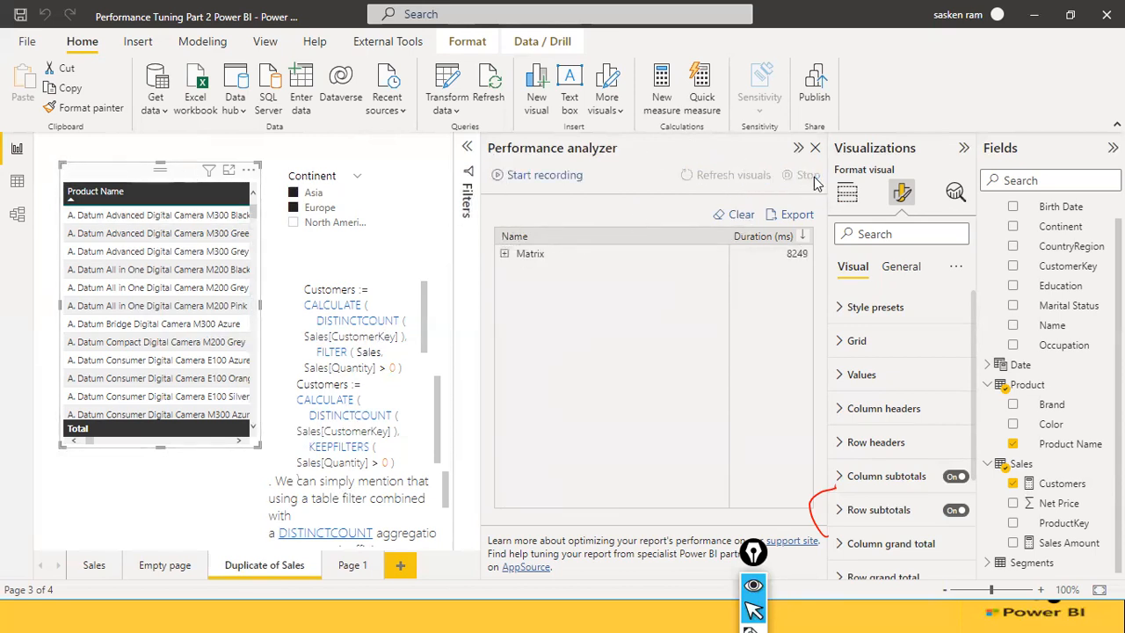
Step: Clear the Performance analyzer results, record a fresh refresh of the page's visuals, and expand the Matrix timing breakdown
click(732, 215)
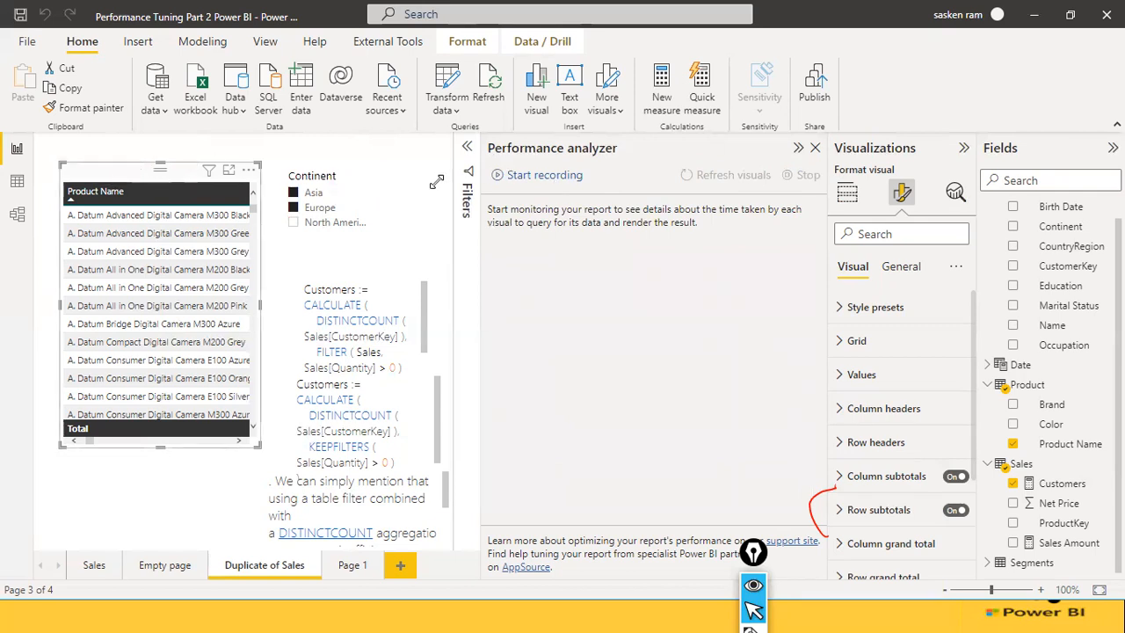
click(509, 181)
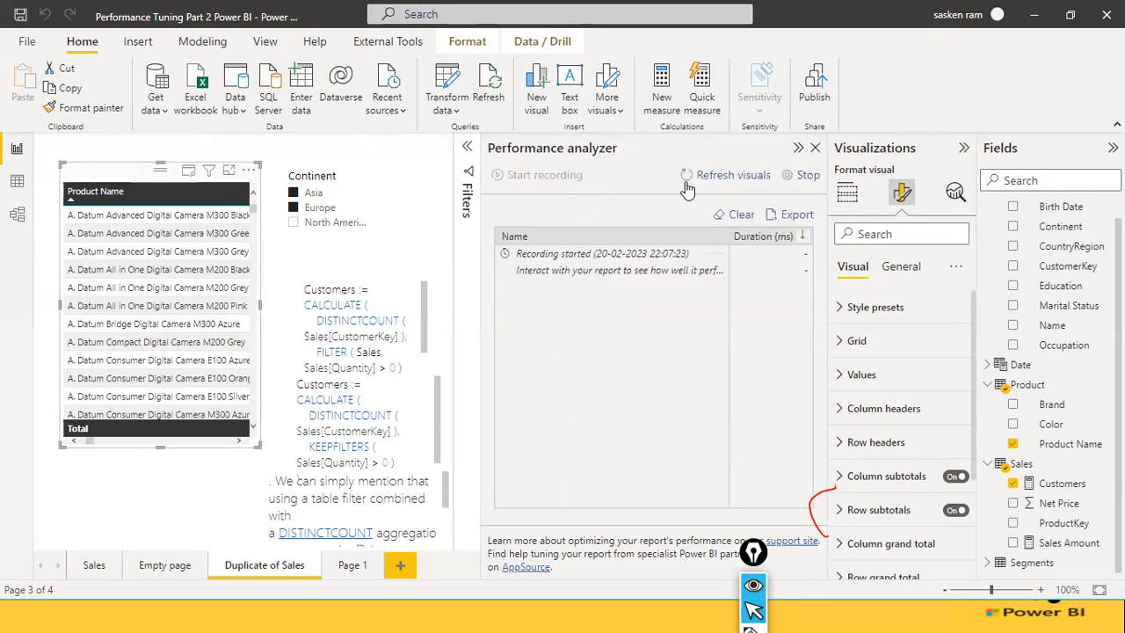
click(755, 188)
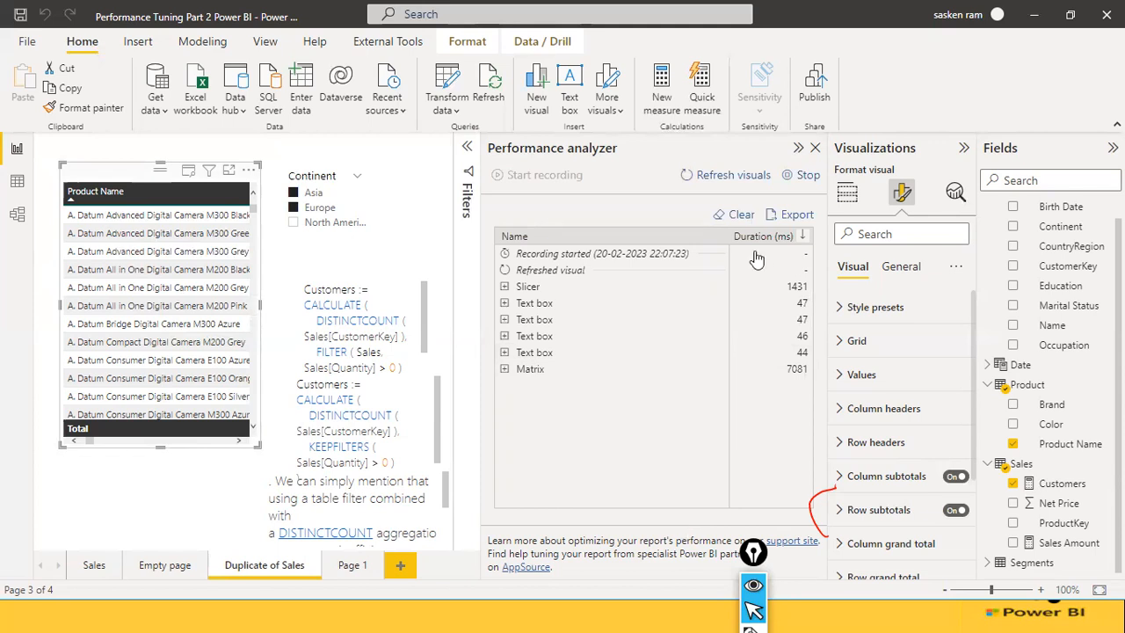
click(505, 370)
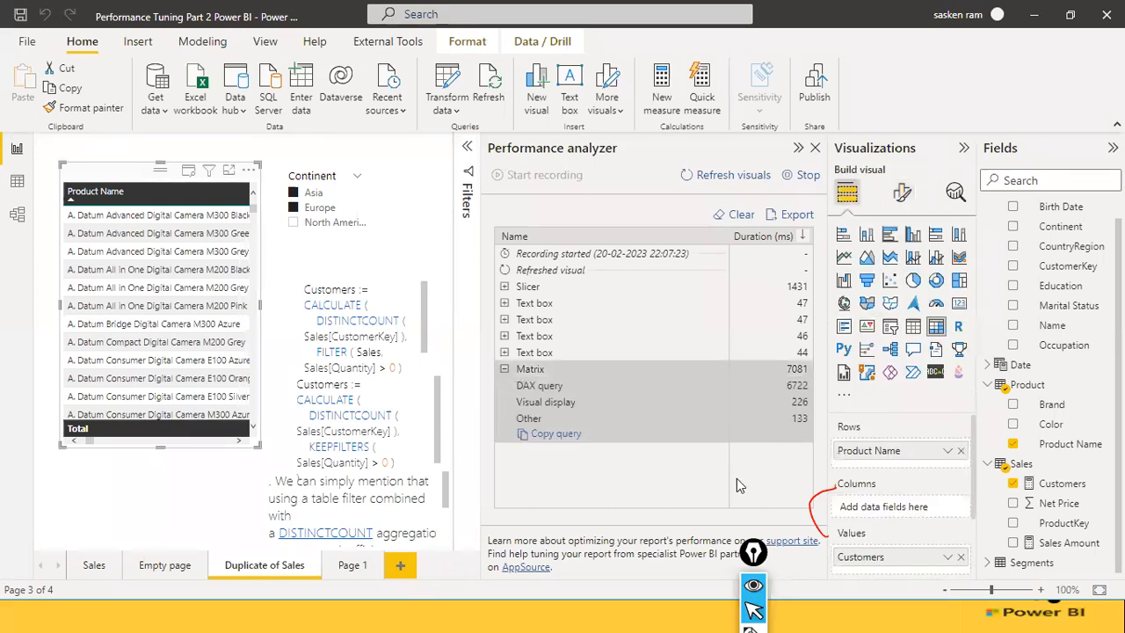
Step: Compare the FILTER version's Matrix timings with the KEEPFILTERS timings in the Paint screenshot, and return to Power BI
key(alt+Tab)
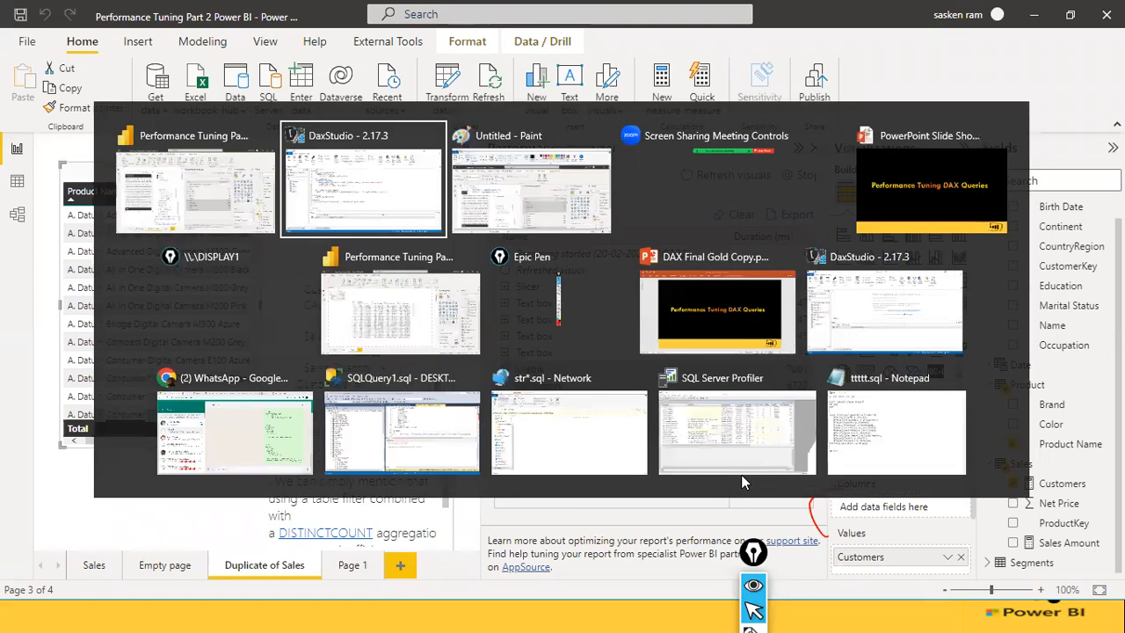
key(alt+Tab)
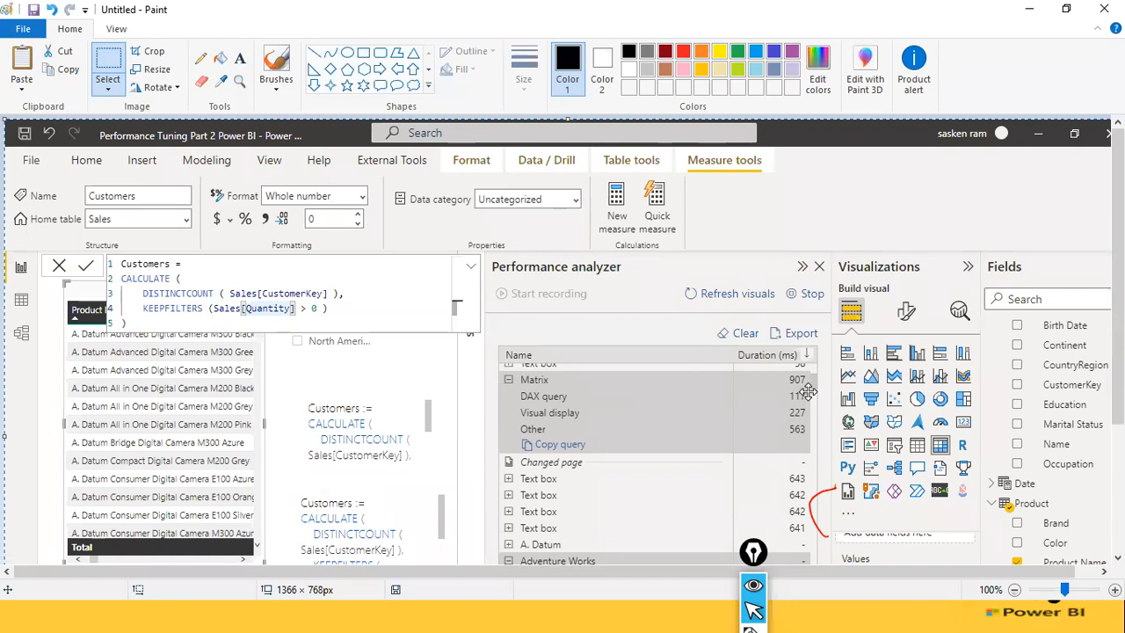
key(alt+Tab)
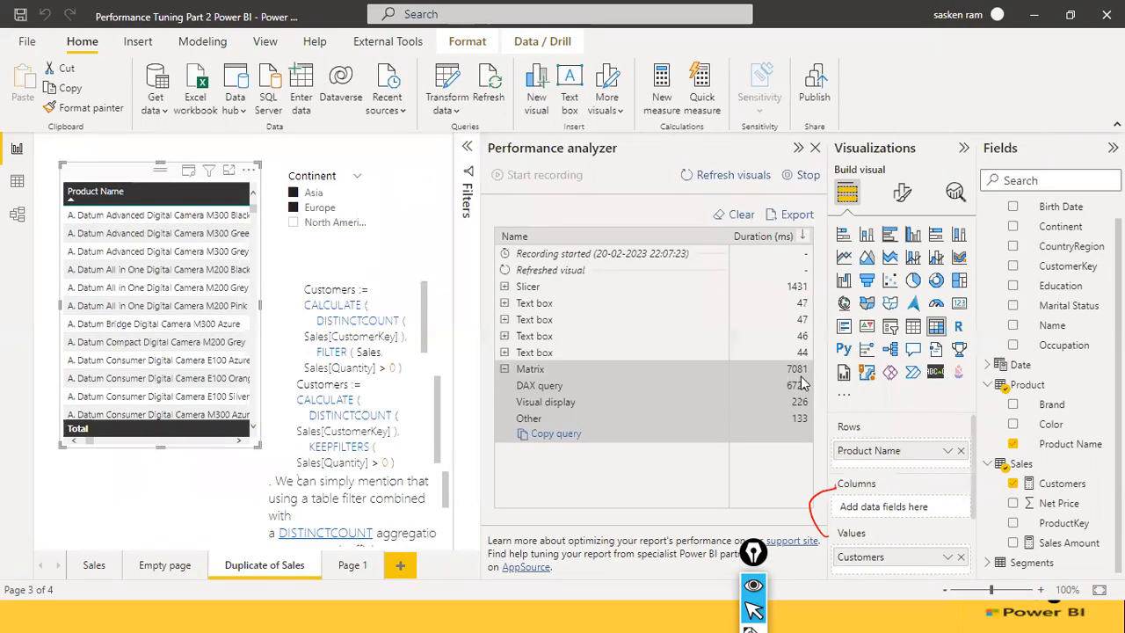
key(alt+Tab)
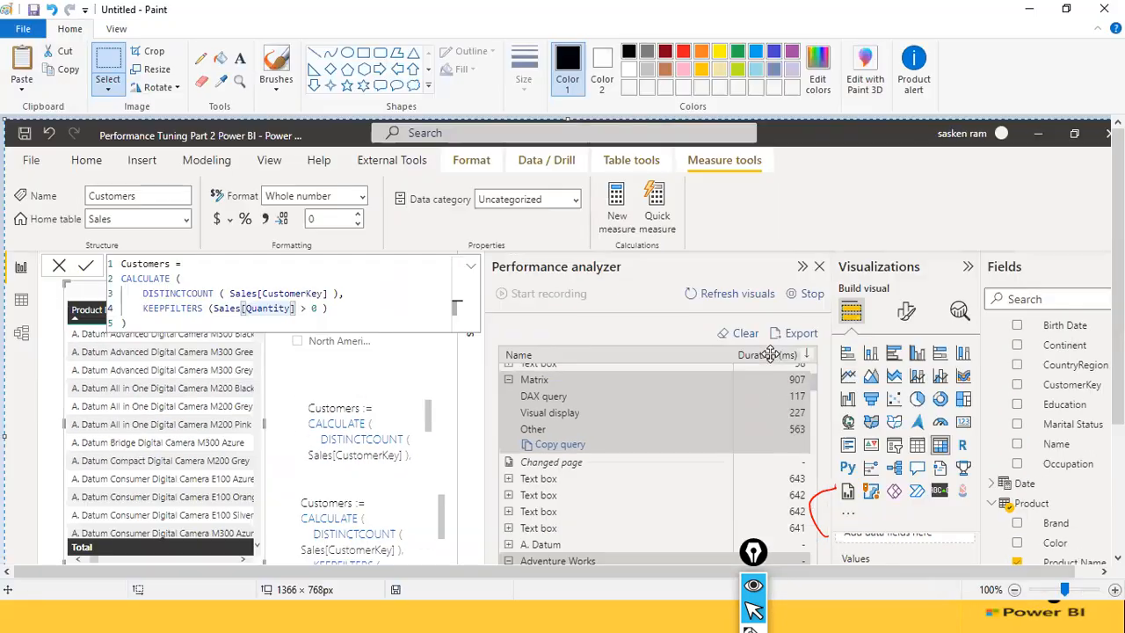
key(alt+Tab)
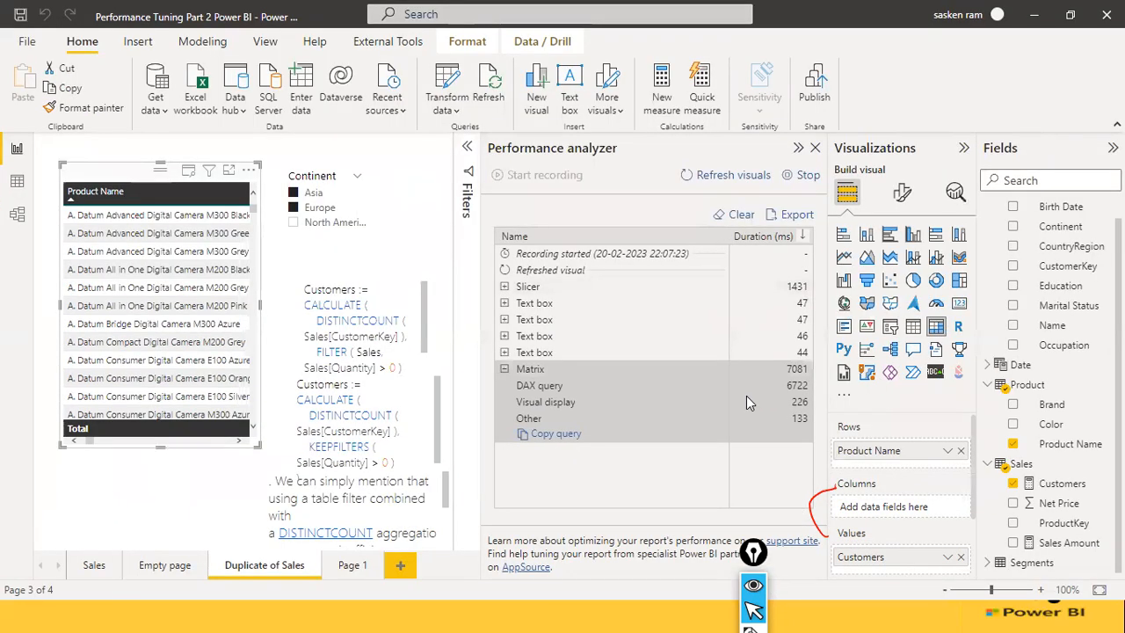
Step: Refresh the visuals two more times in the running recording and compare the Matrix durations across the refreshes
click(706, 178)
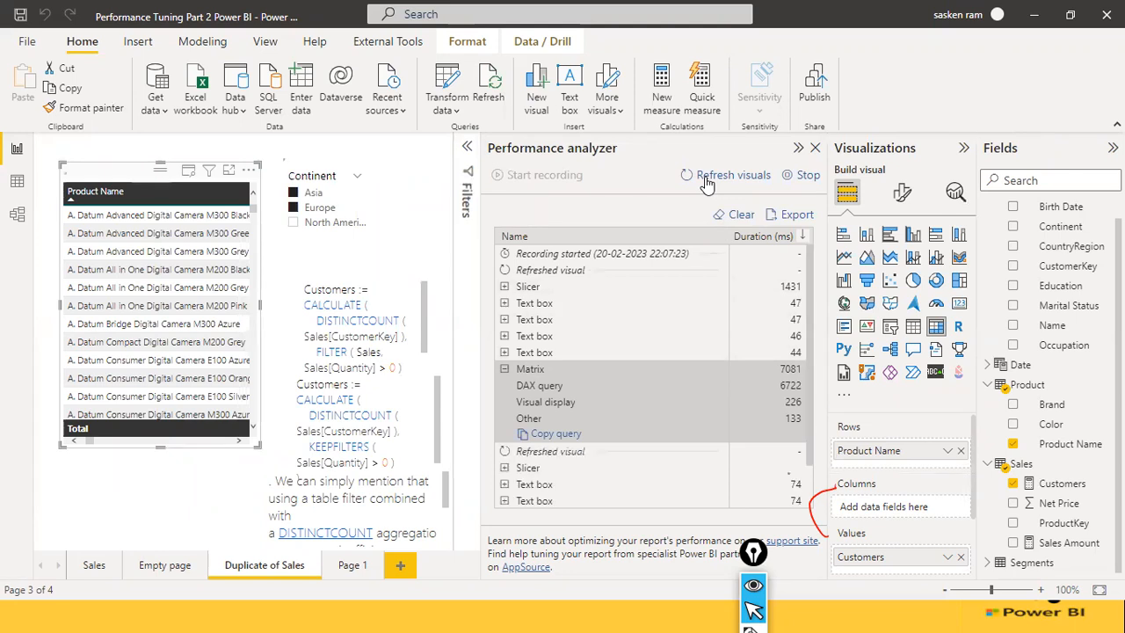
scroll(711, 333, down, 1)
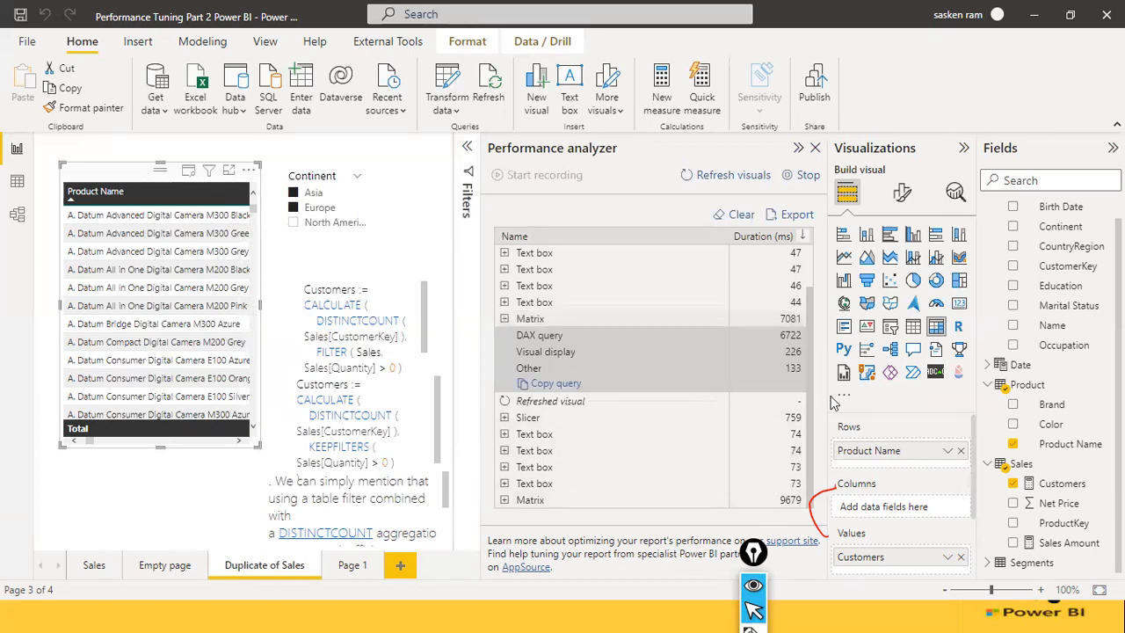
click(733, 176)
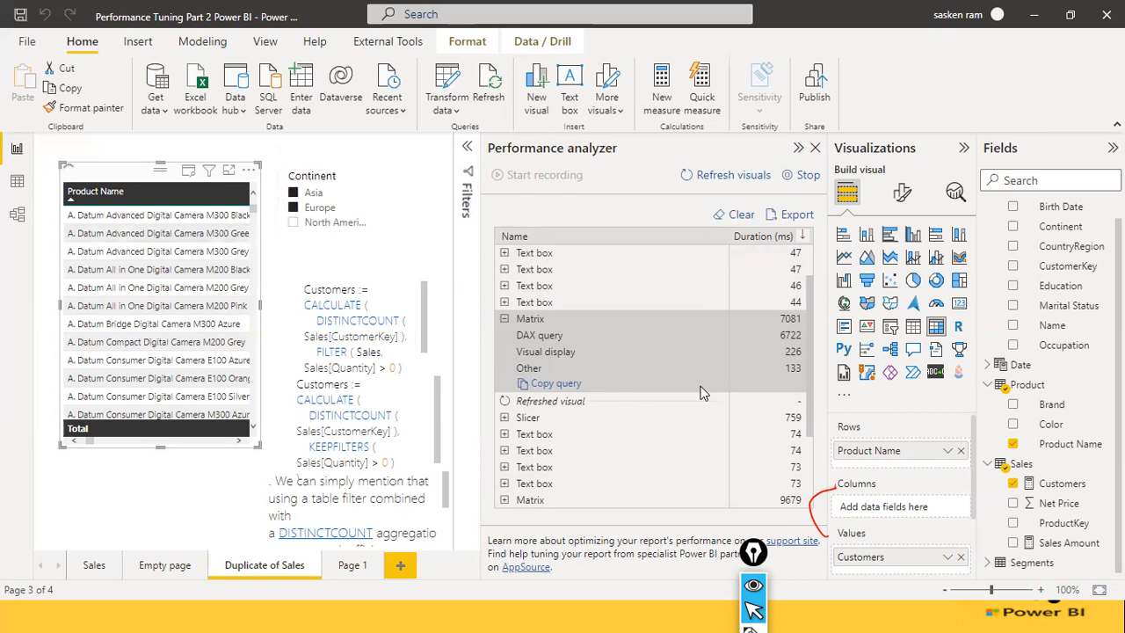
scroll(702, 395, down, 3)
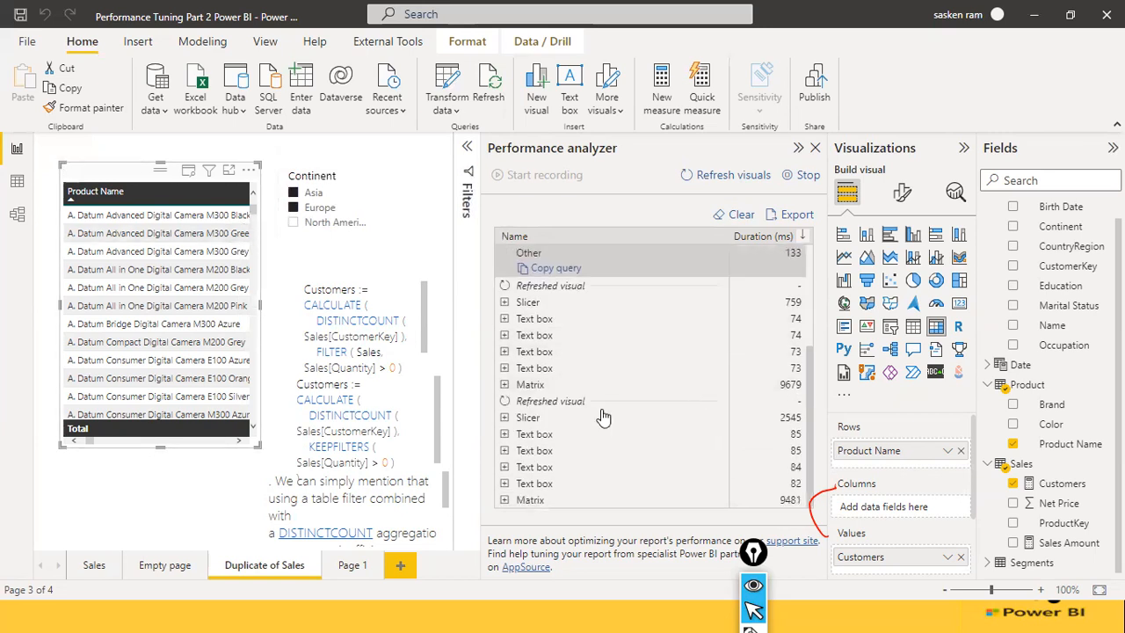
scroll(739, 417, up, 4)
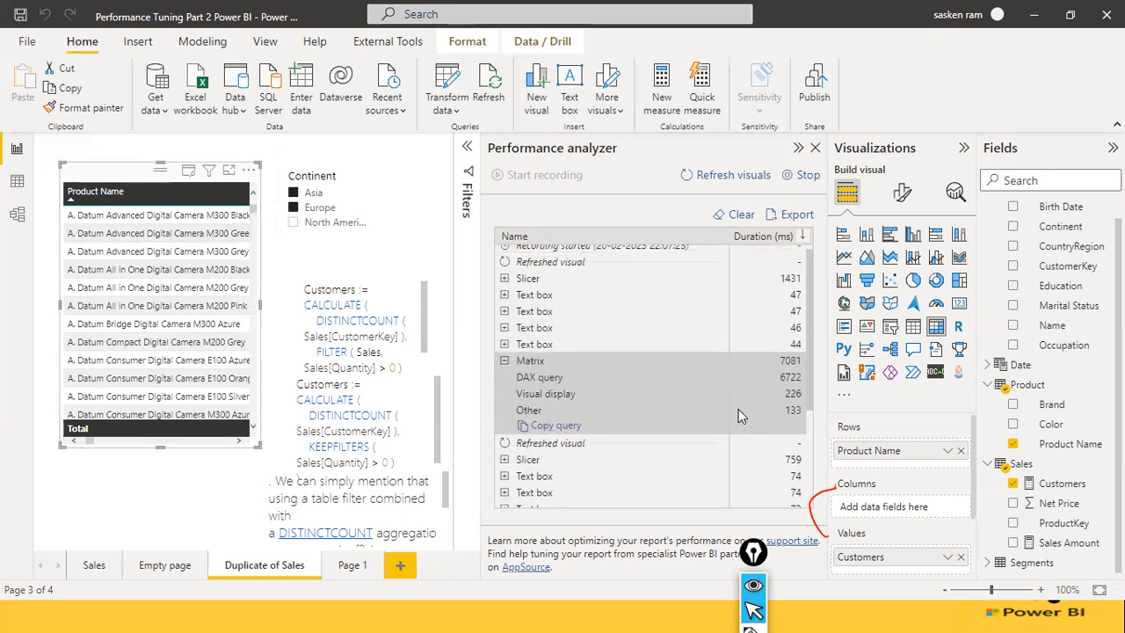
scroll(739, 409, up, 1)
scroll(765, 467, down, 3)
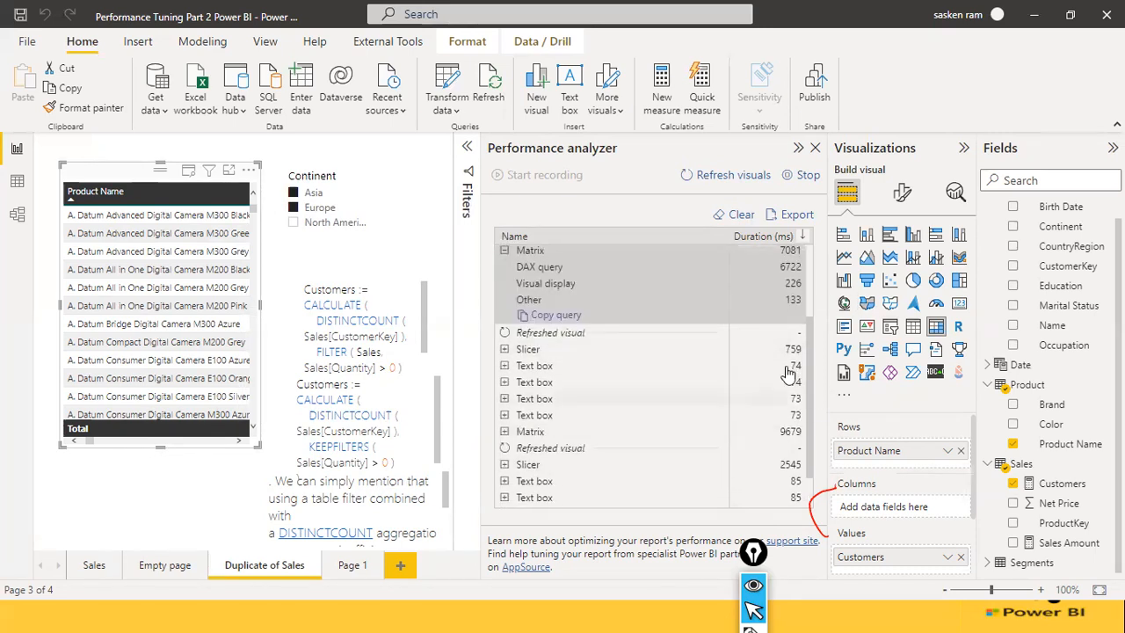
scroll(754, 474, down, 1)
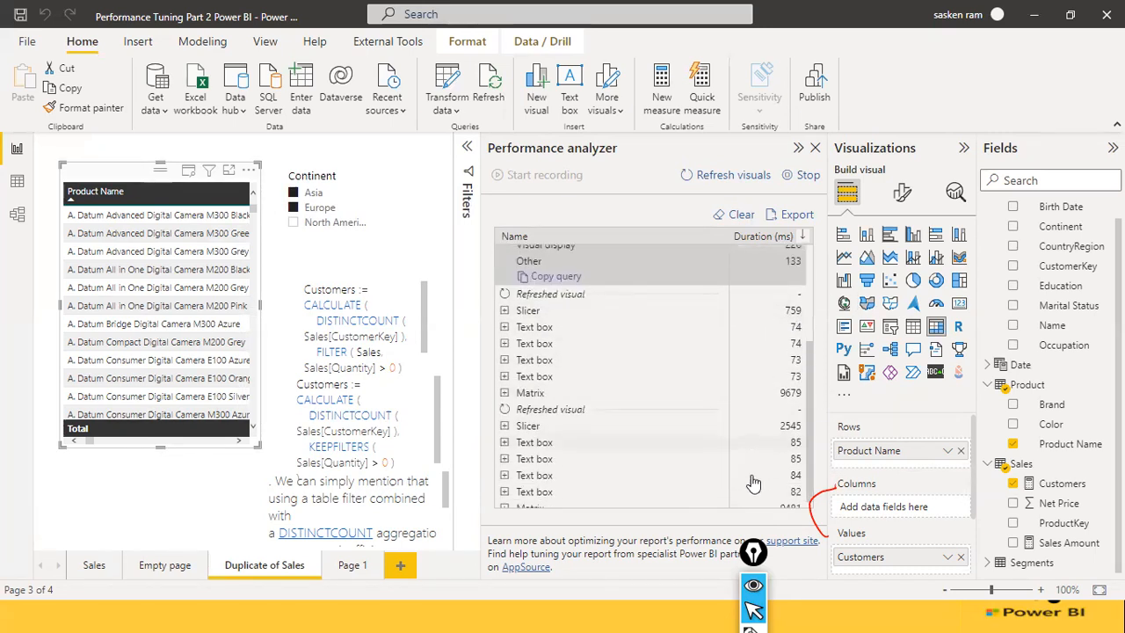
Step: Expand the Slicer entries of the latest and first refreshes and compare their timing breakdowns
click(506, 425)
scroll(554, 393, up, 2)
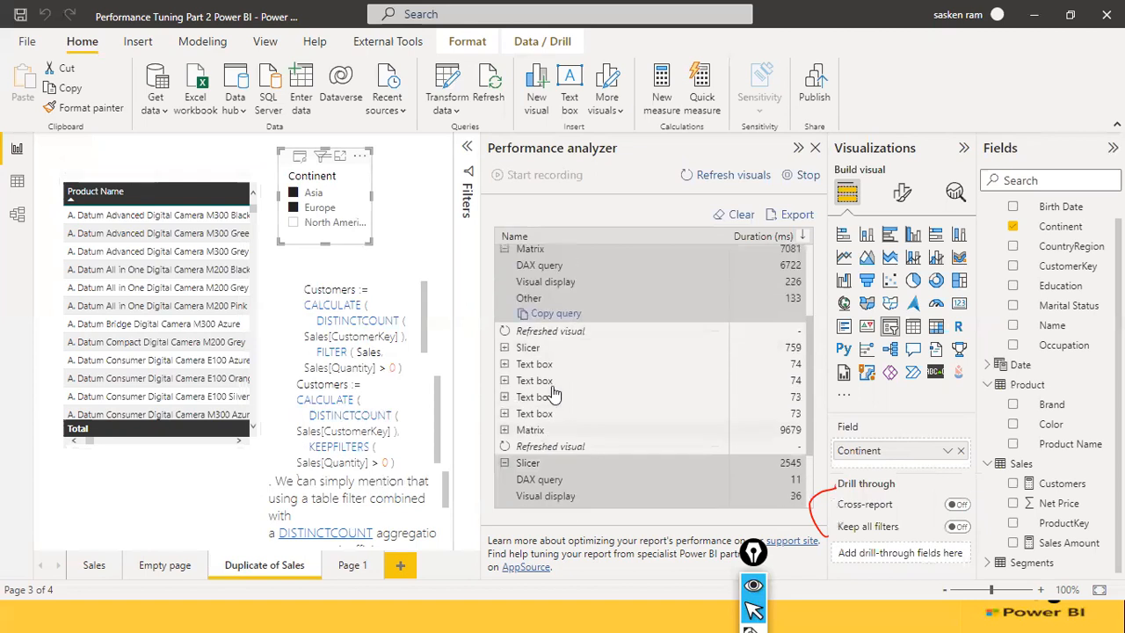
scroll(492, 293, up, 3)
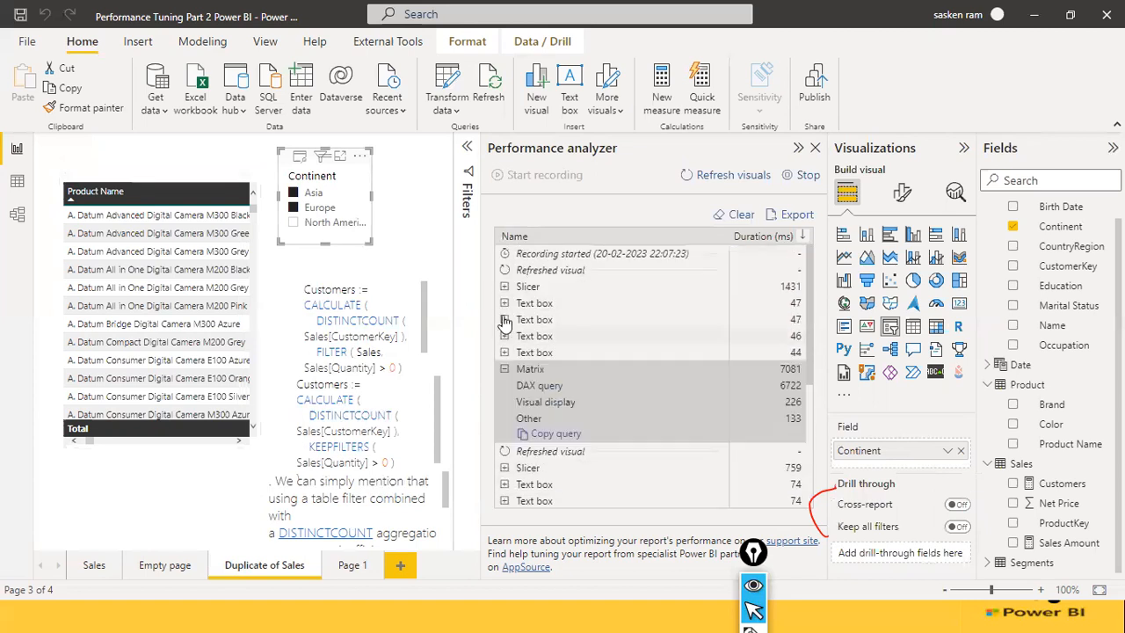
click(501, 288)
scroll(509, 330, down, 3)
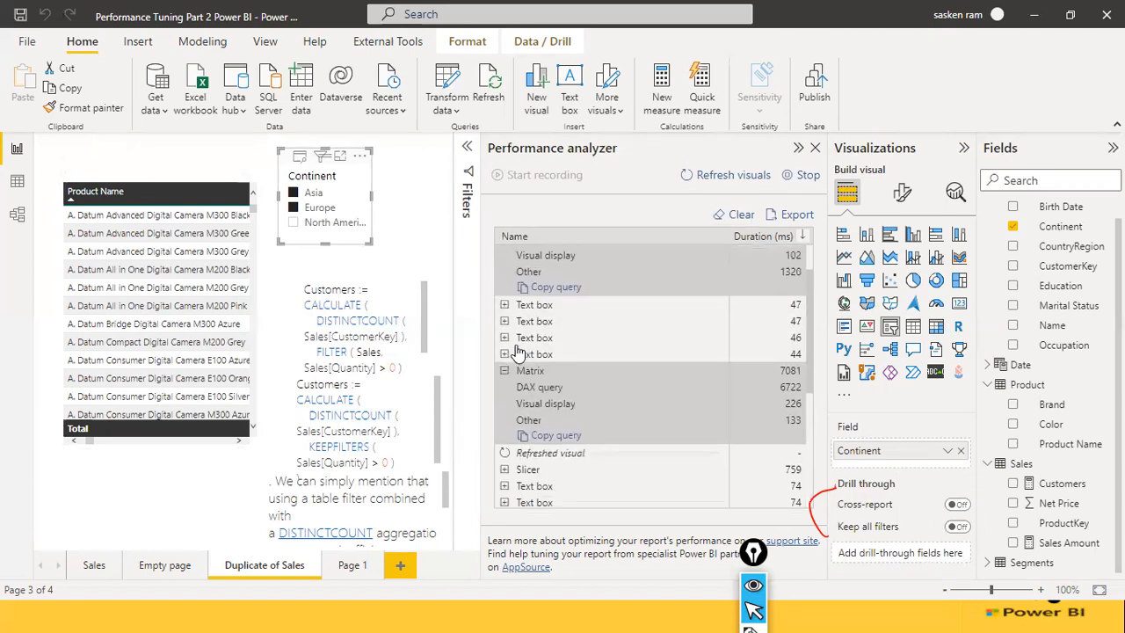
scroll(519, 352, down, 4)
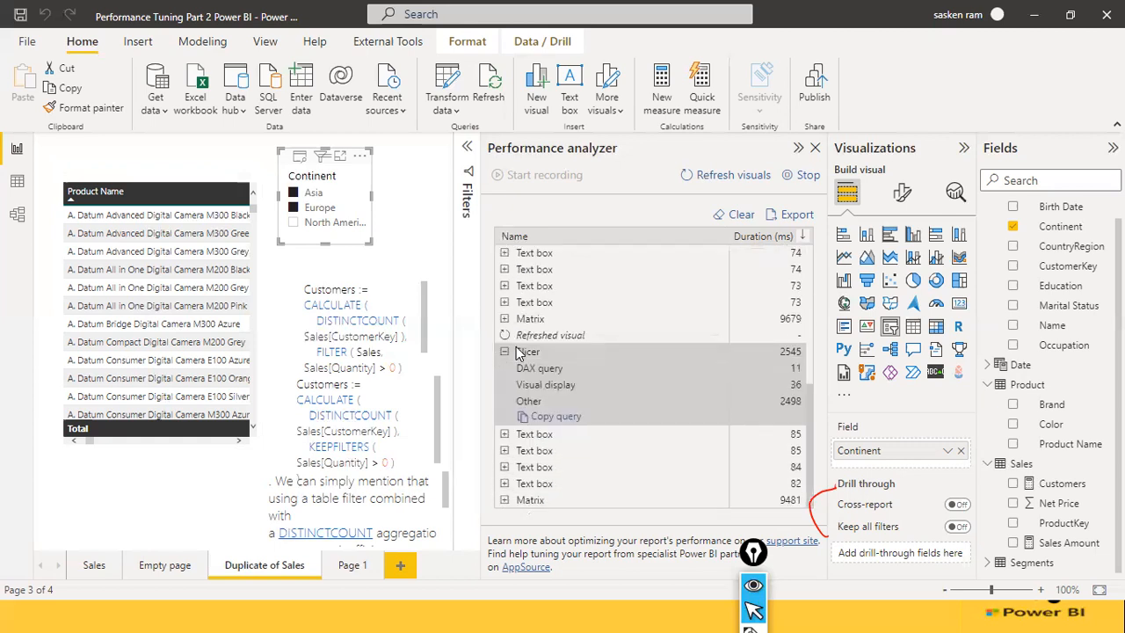
scroll(725, 390, up, 7)
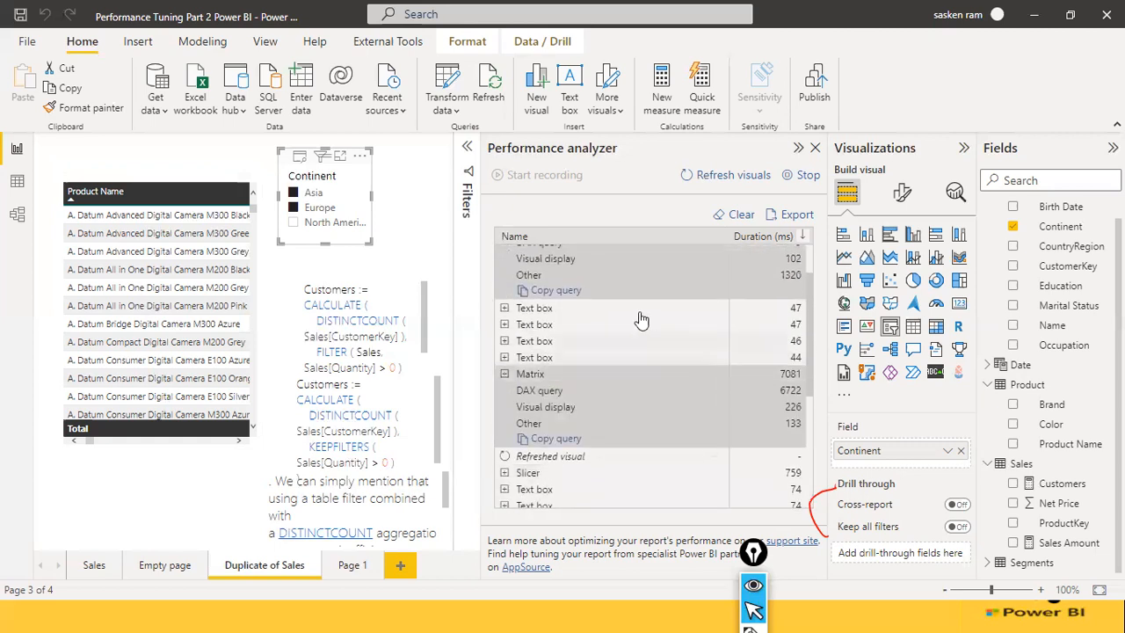
scroll(637, 328, down, 5)
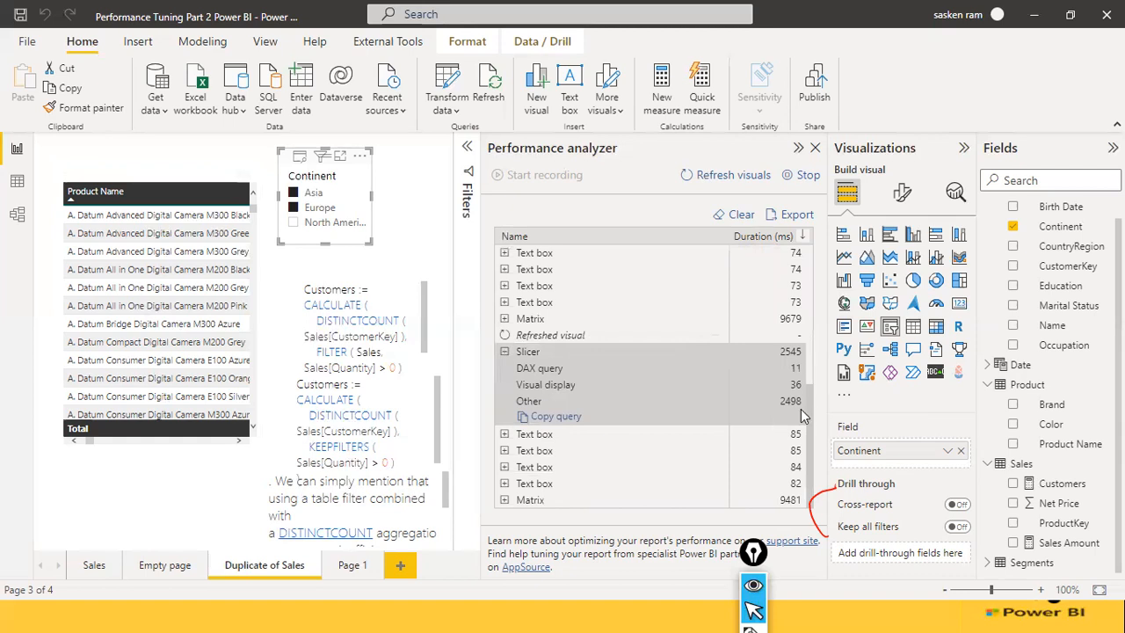
scroll(801, 408, down, 5)
scroll(801, 408, up, 5)
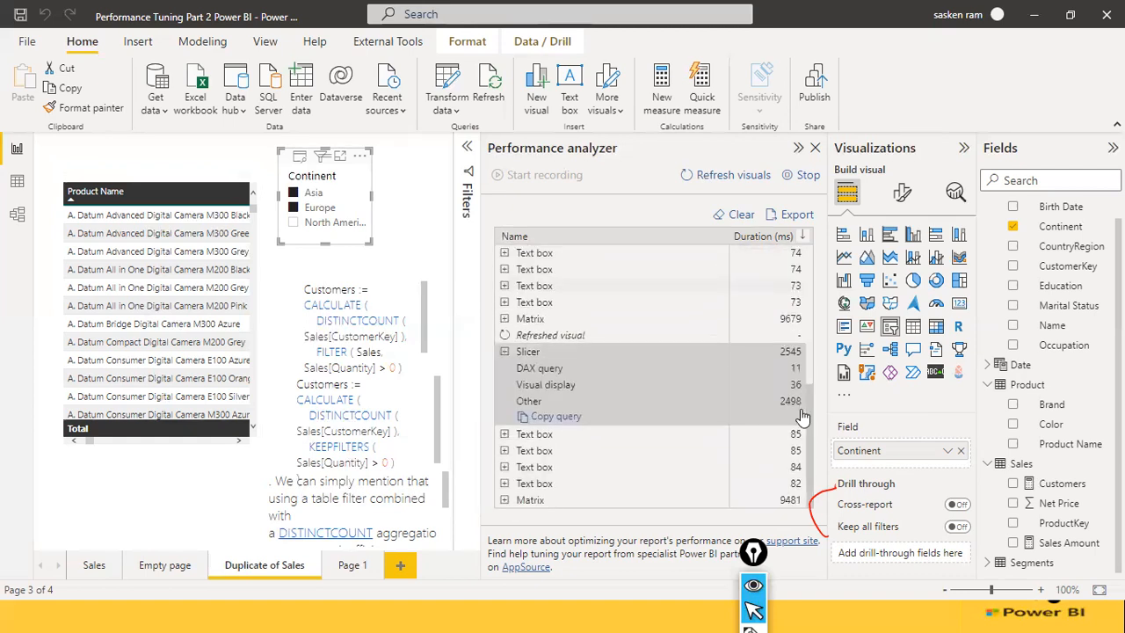
Step: Expand the latest refresh's Matrix entry and examine its DAX query, visual display and other timings against the earlier results
click(505, 500)
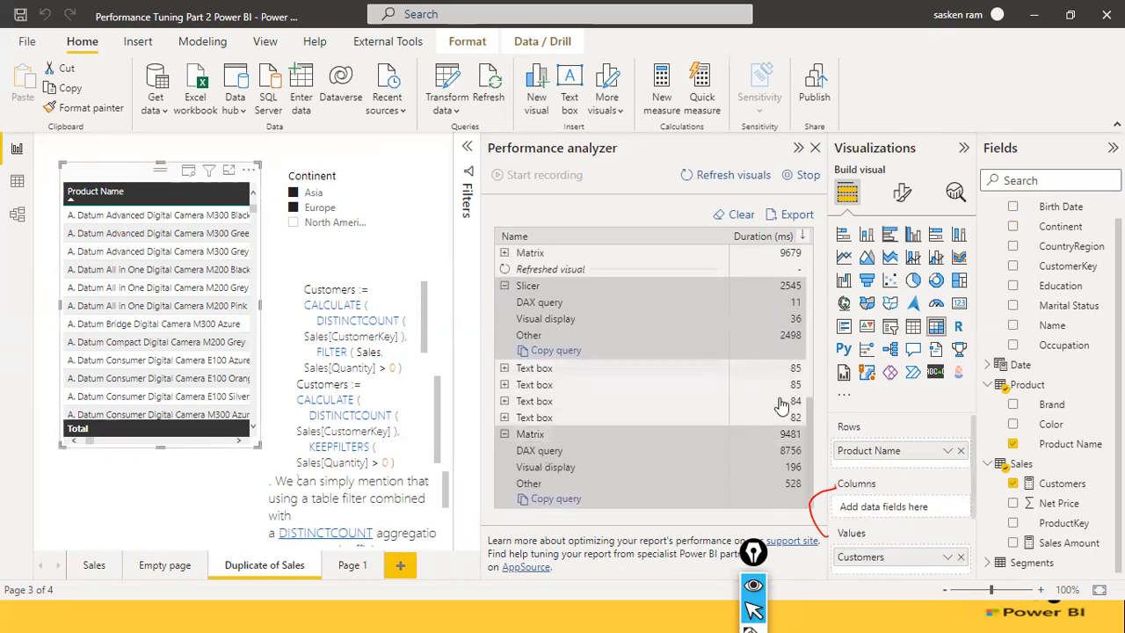
key(alt+Tab)
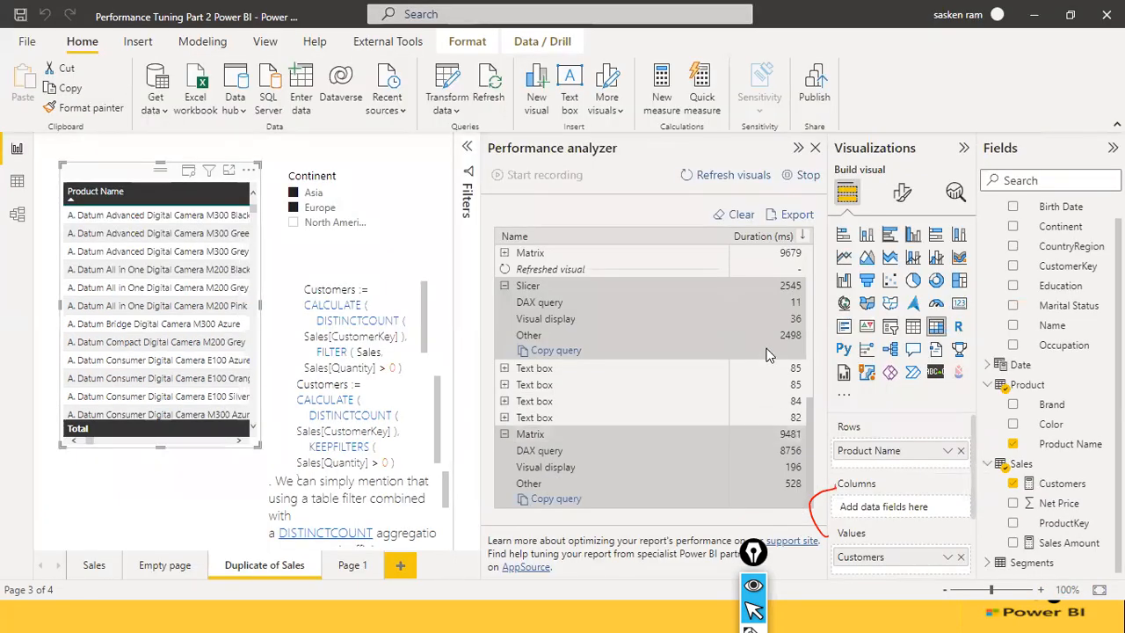
scroll(769, 356, up, 3)
scroll(765, 355, down, 3)
Step: Refresh the visuals again in the running recording and review the new Matrix duration alongside the earlier ones
click(721, 174)
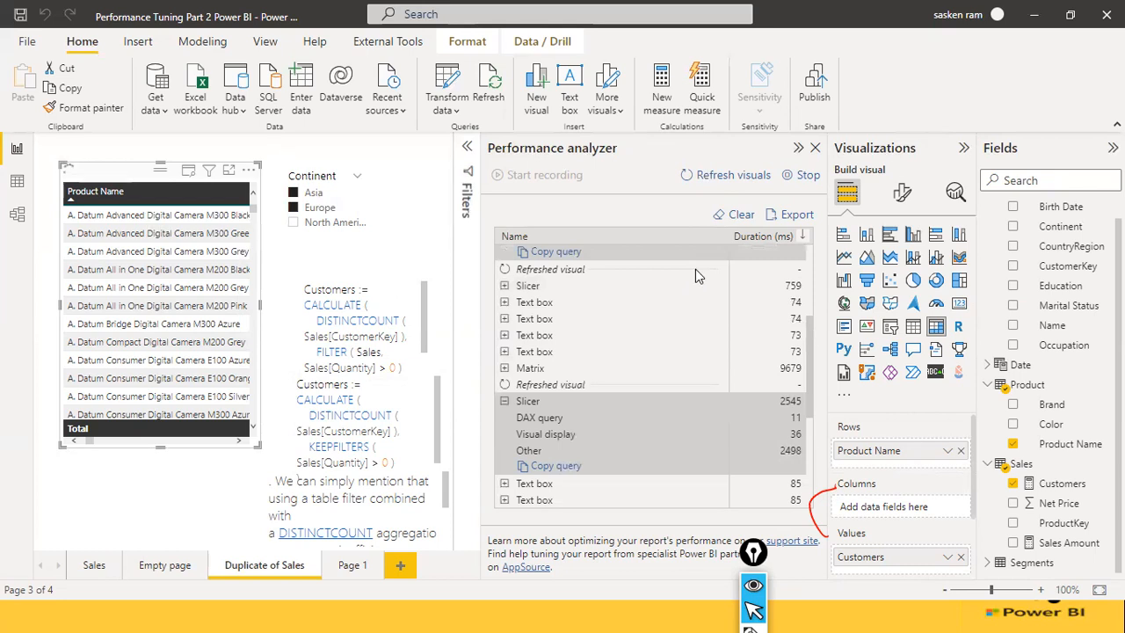
click(719, 175)
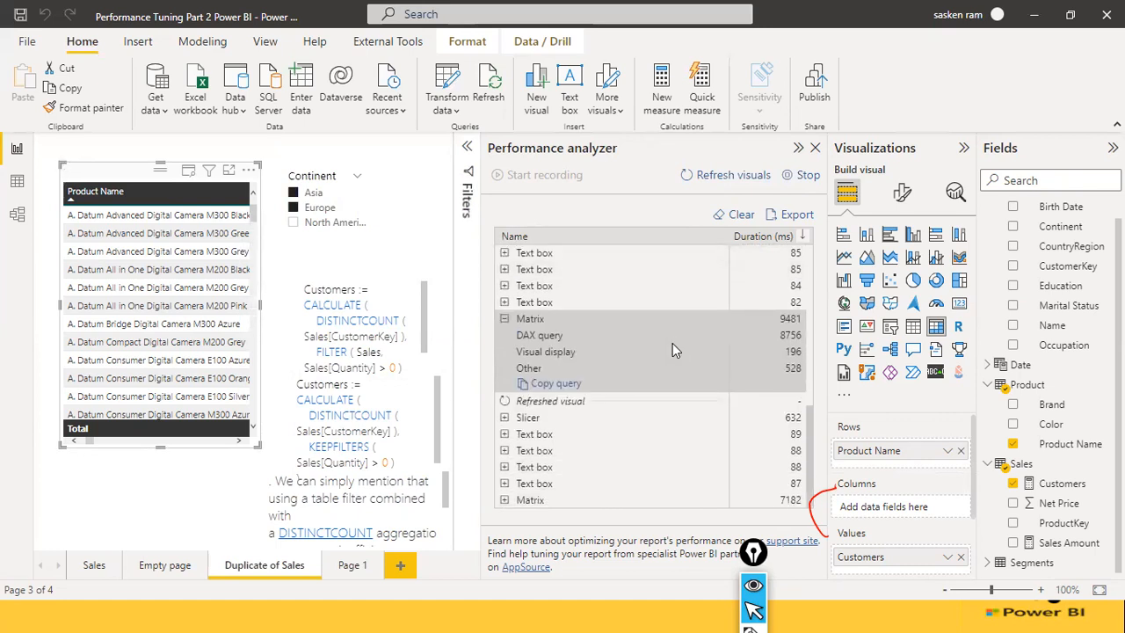
scroll(748, 370, up, 2)
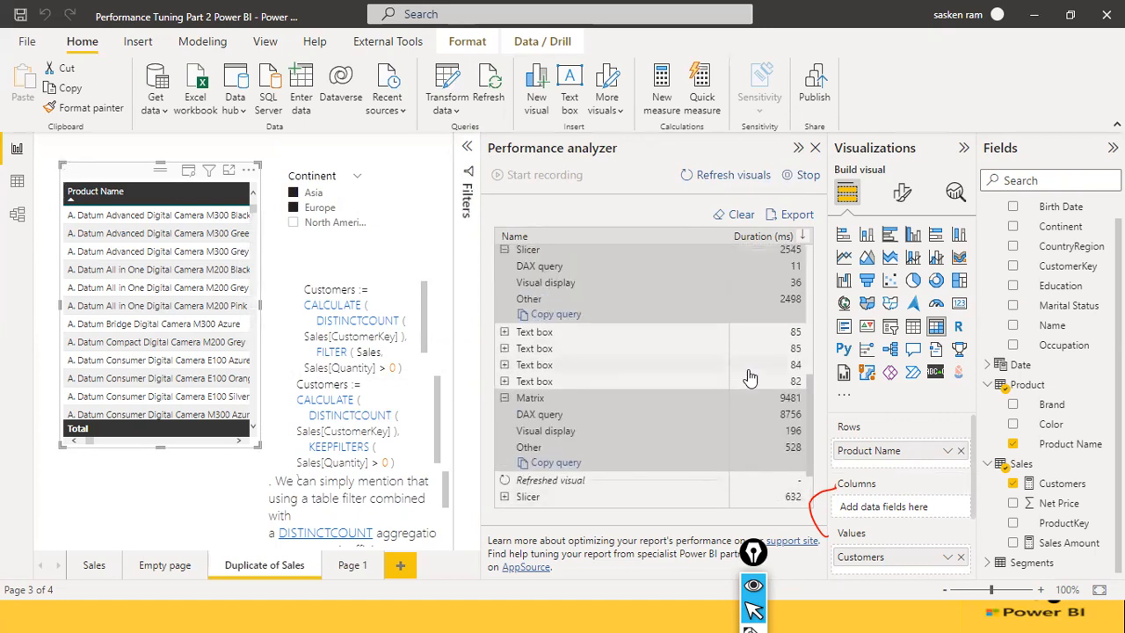
scroll(807, 329, down, 2)
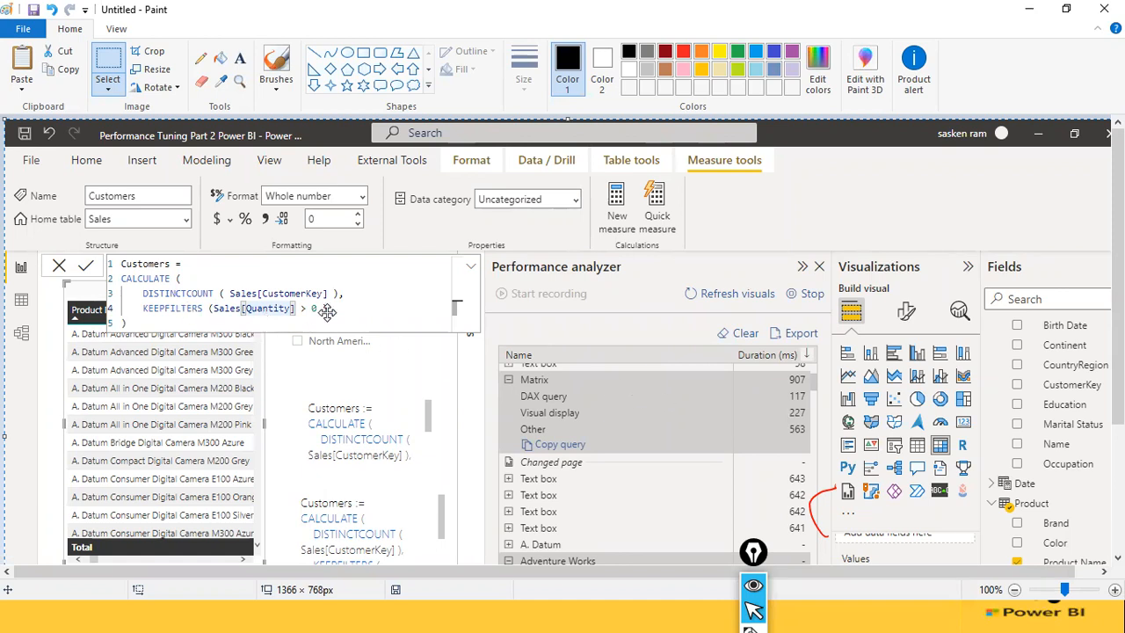
Step: Compare the recorded FILTER timings with the KEEPFILTERS measure and its Matrix breakdown in the Paint screenshot, ending in Power BI
key(alt+Tab)
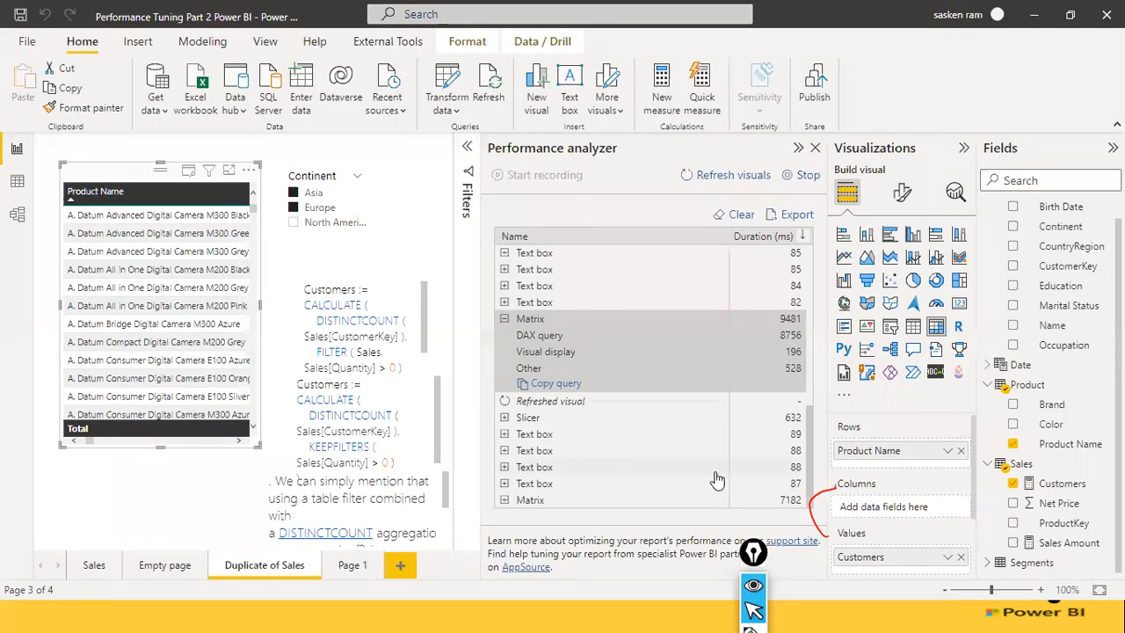
key(alt+Tab)
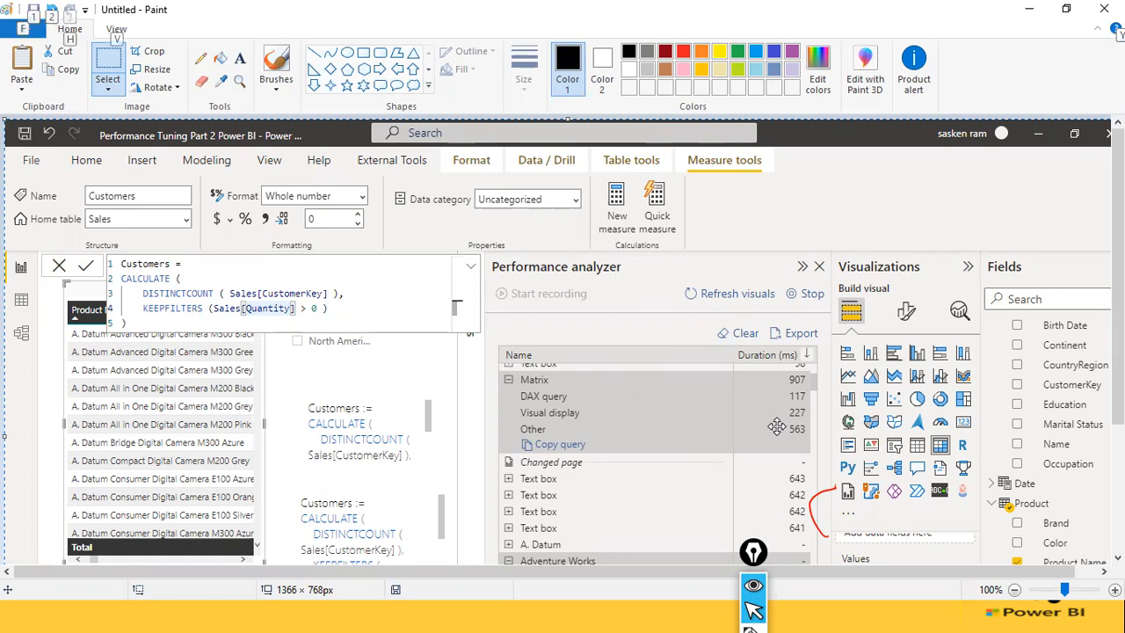
key(alt+Tab)
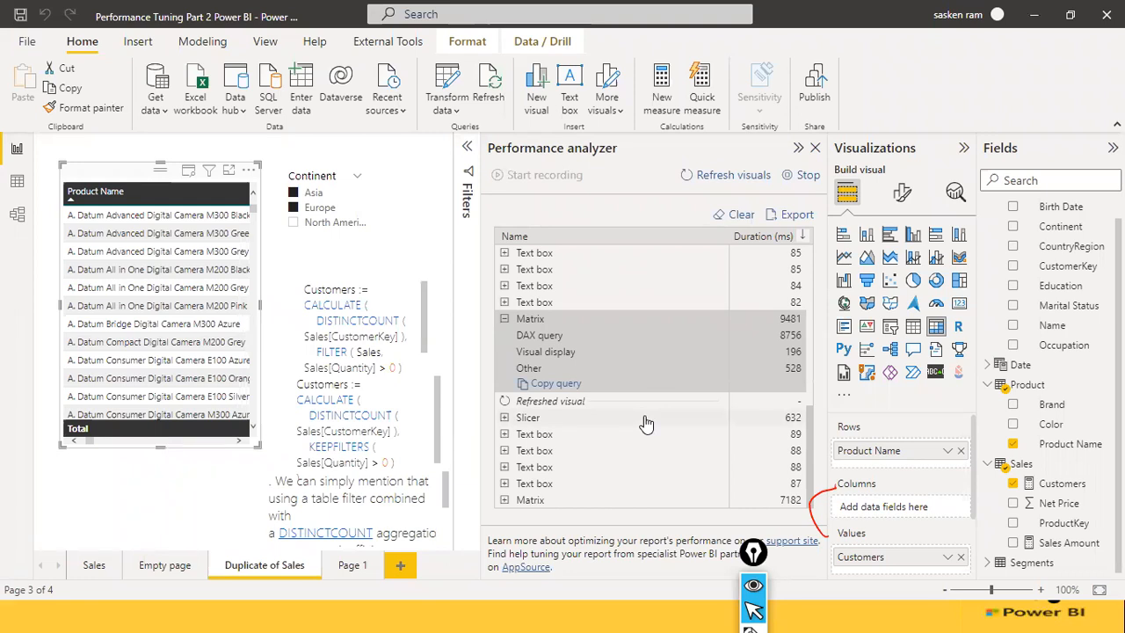
key(alt+Tab)
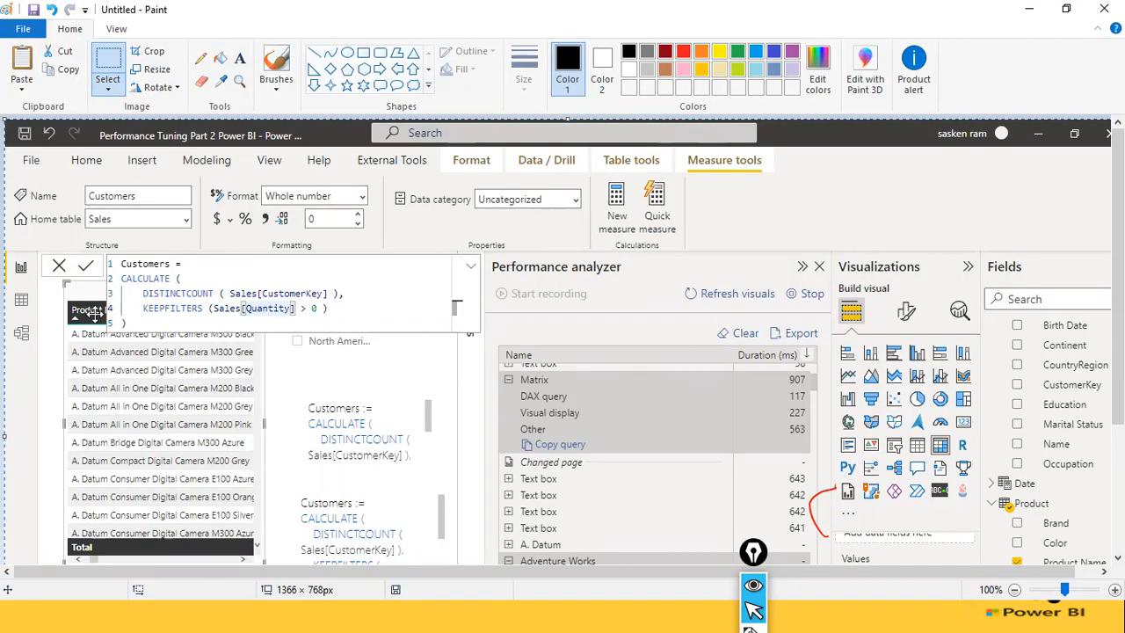
key(alt+Tab)
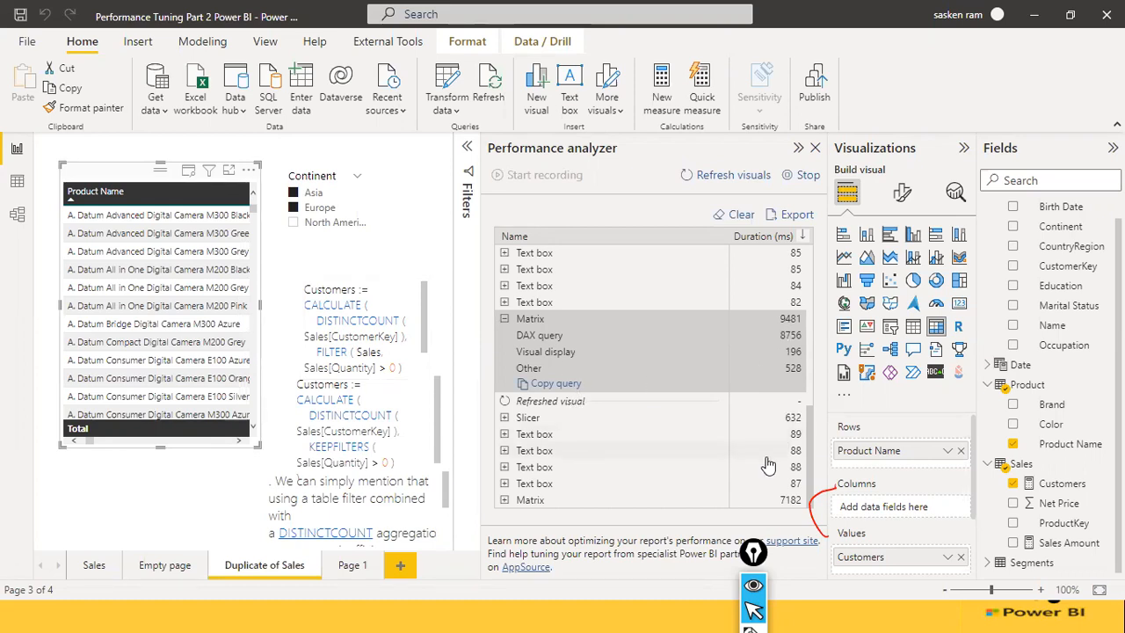
scroll(769, 464, up, 2)
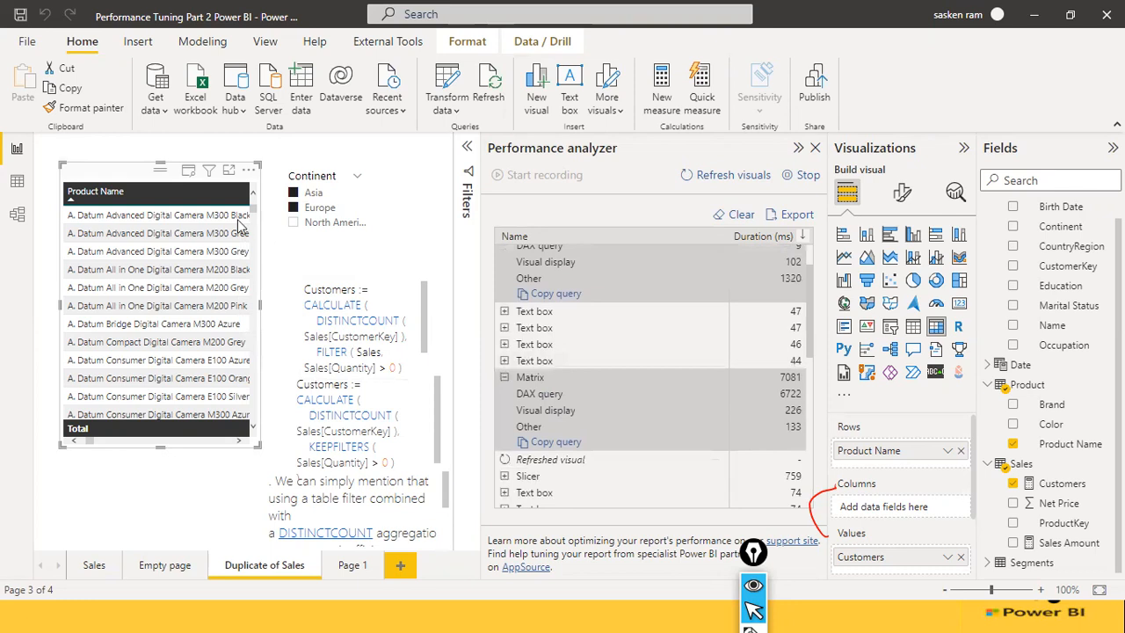
Step: Change the Customers measure's filter argument from FILTER over Sales to KEEPFILTERS( Sales[Quantity] > 0 ), commit it and collapse the formula
click(1062, 483)
double_click(151, 190)
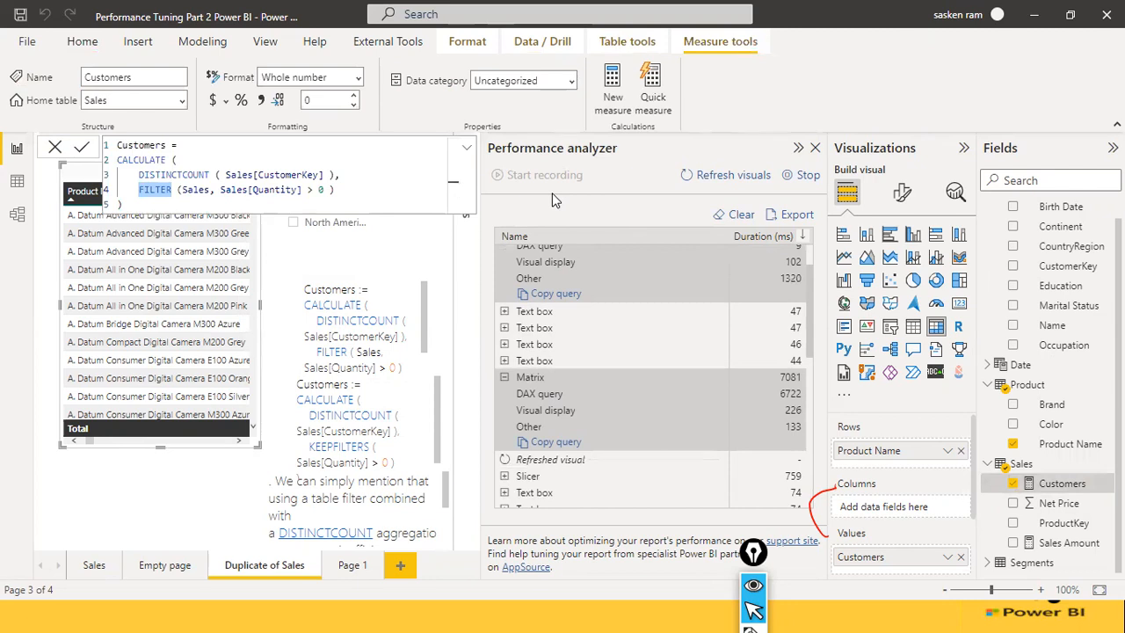
key(Left)
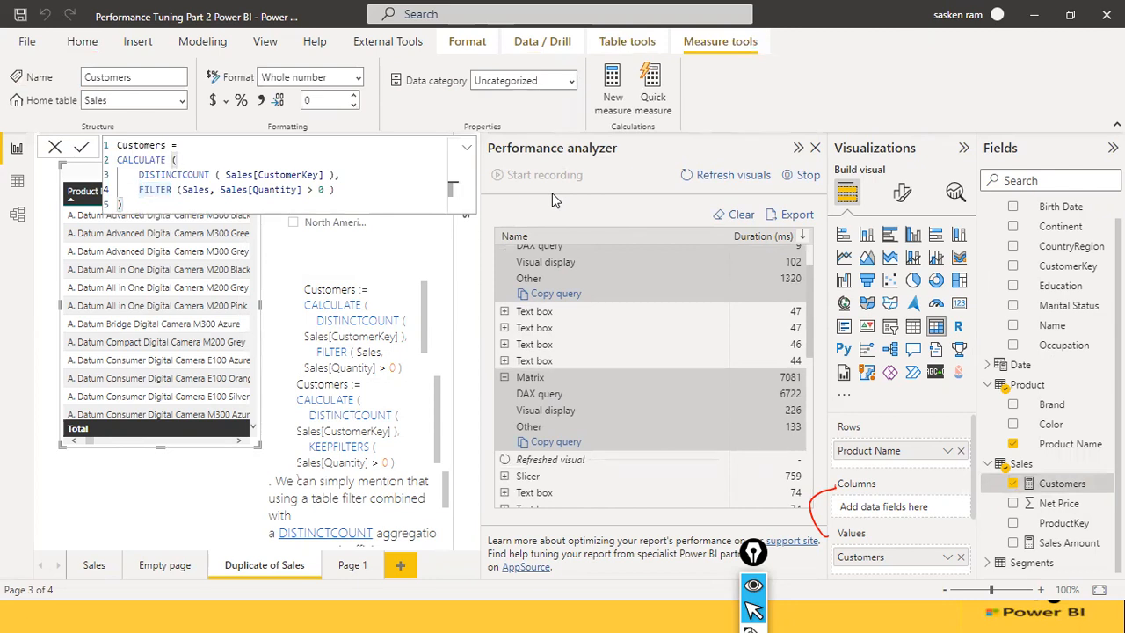
text(KEEP)
key(Tab)
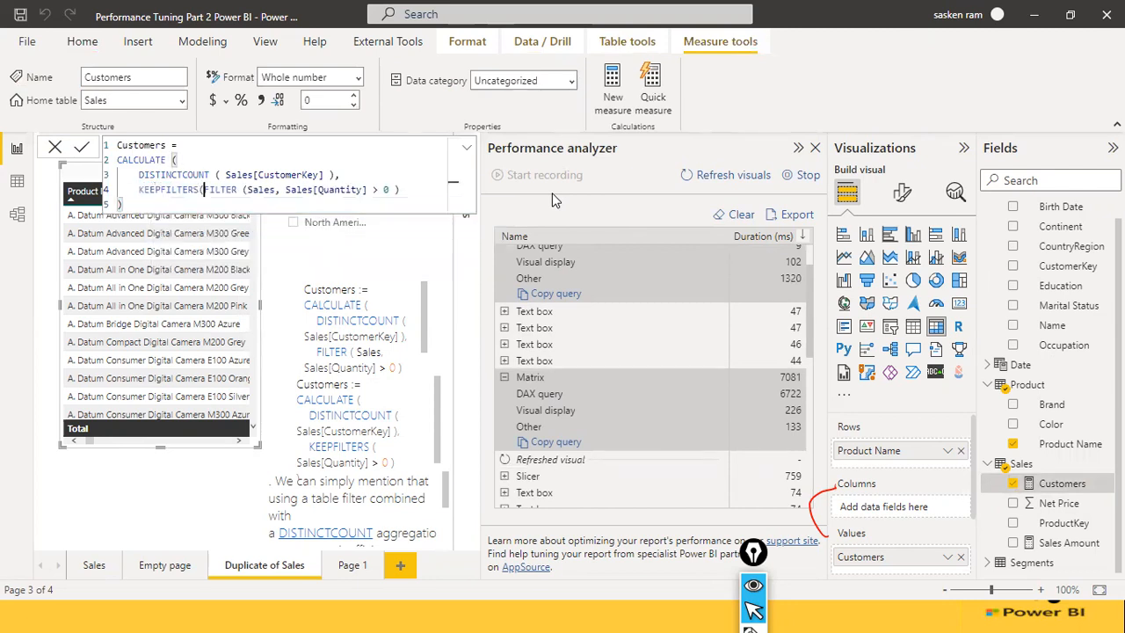
key(ctrl+shift+Right)
key(ctrl+shift+Right)
key(shift+Right)
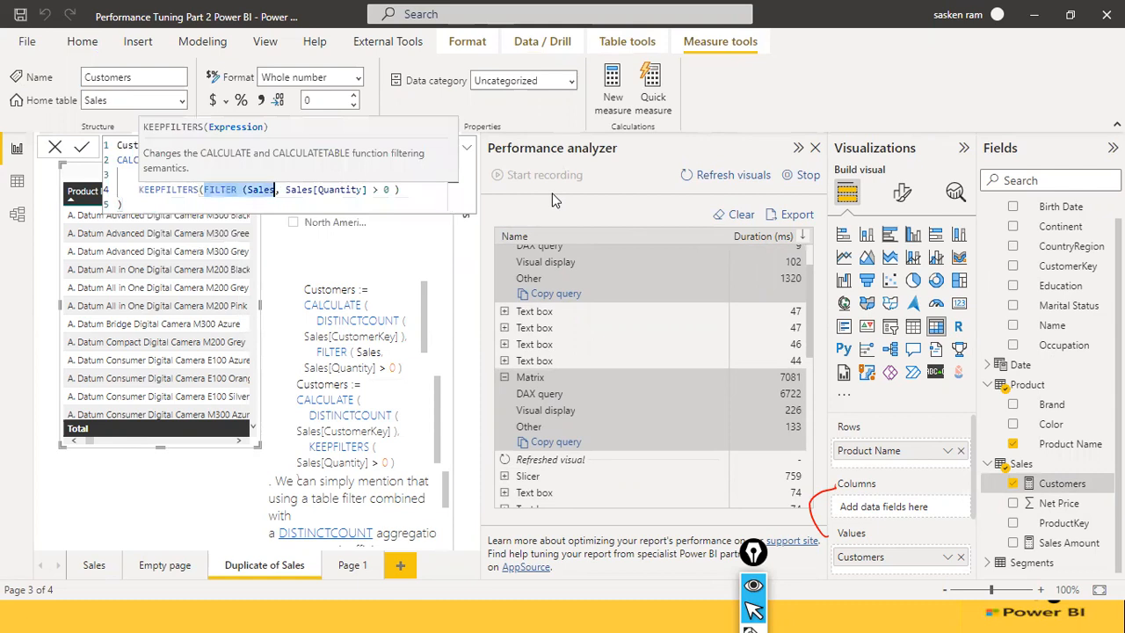
key(Delete)
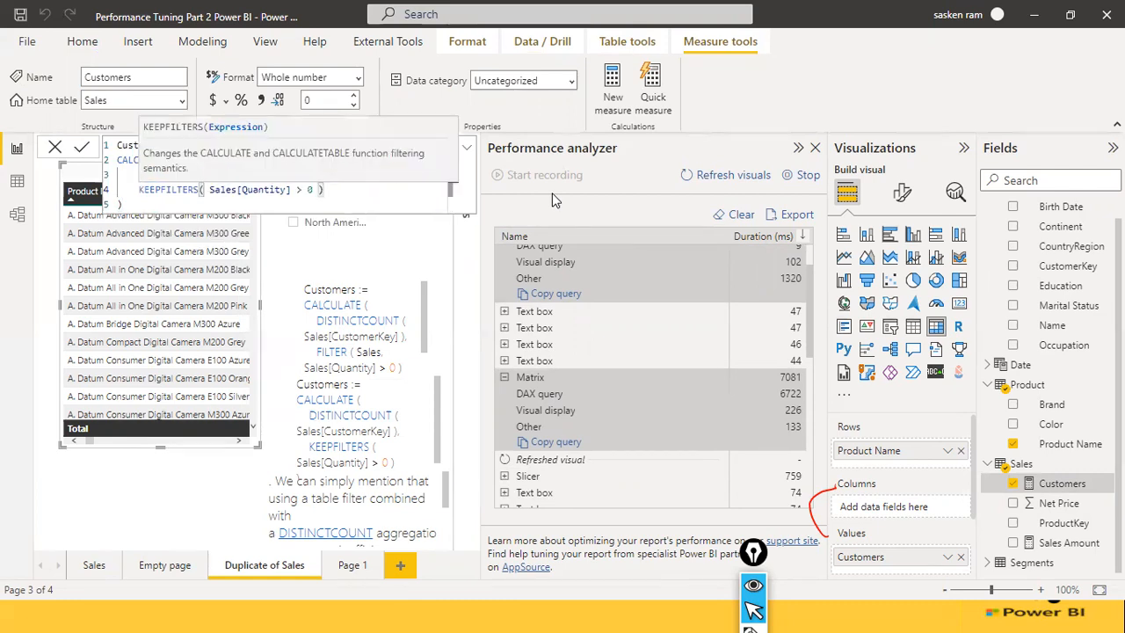
key(Down)
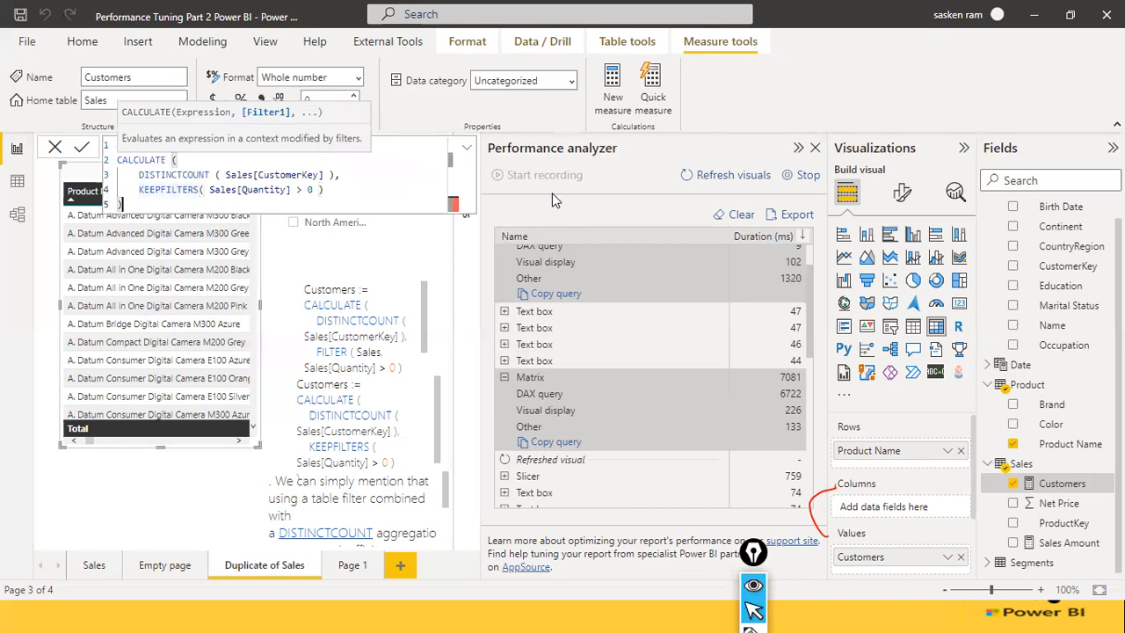
key(Return)
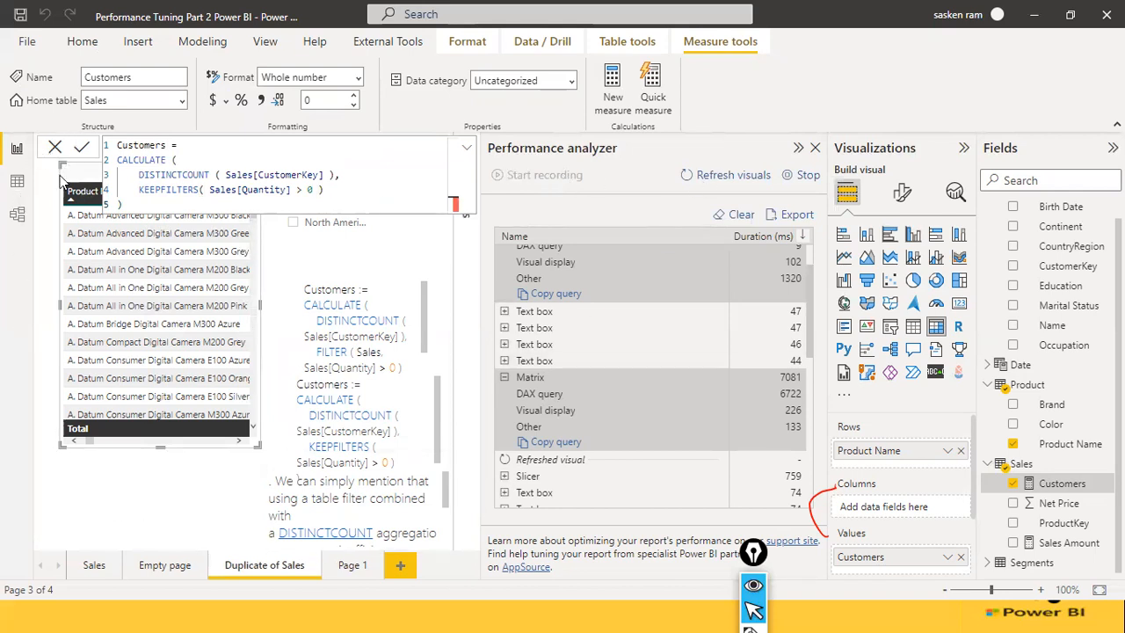
click(467, 147)
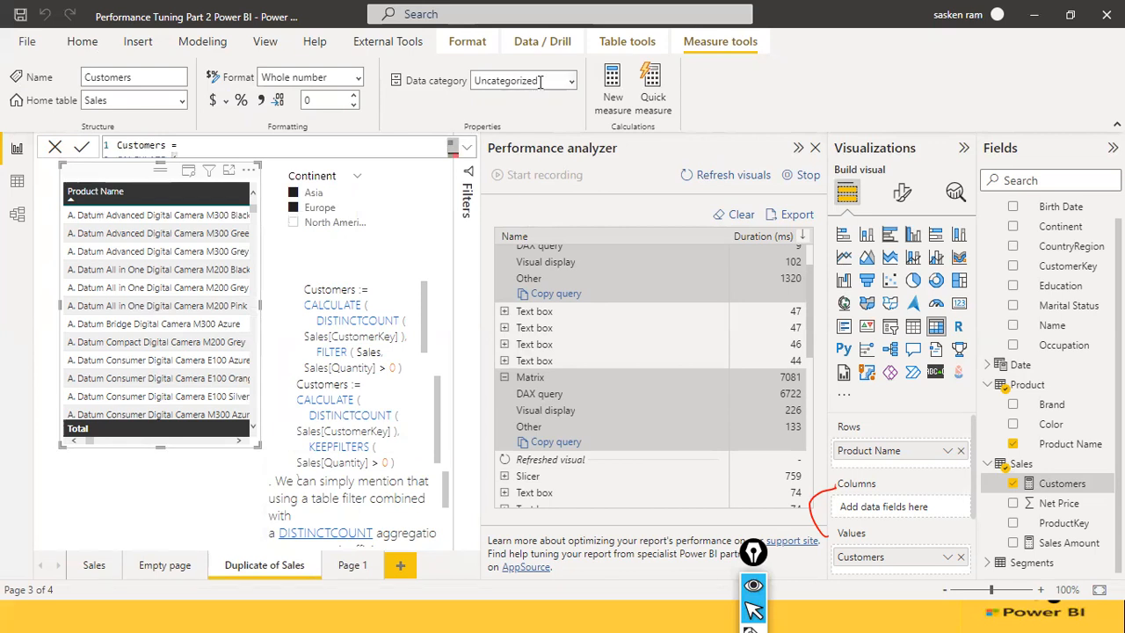
Step: Clear the old performance results, record a new refresh of the visuals, and expand its Matrix timing breakdown
click(810, 178)
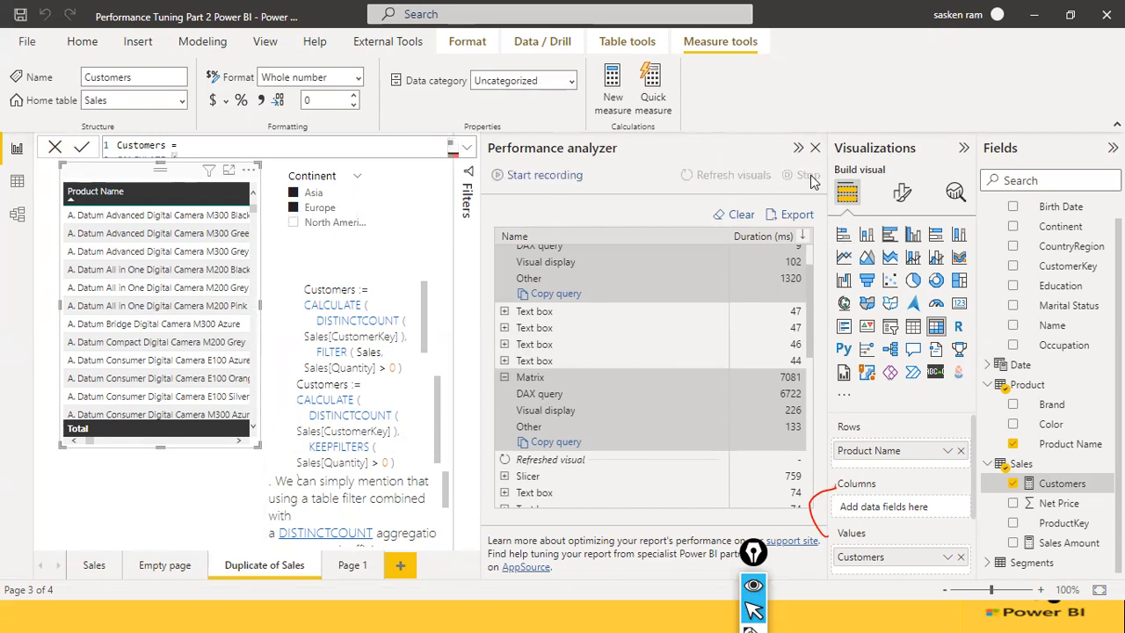
click(726, 218)
click(525, 180)
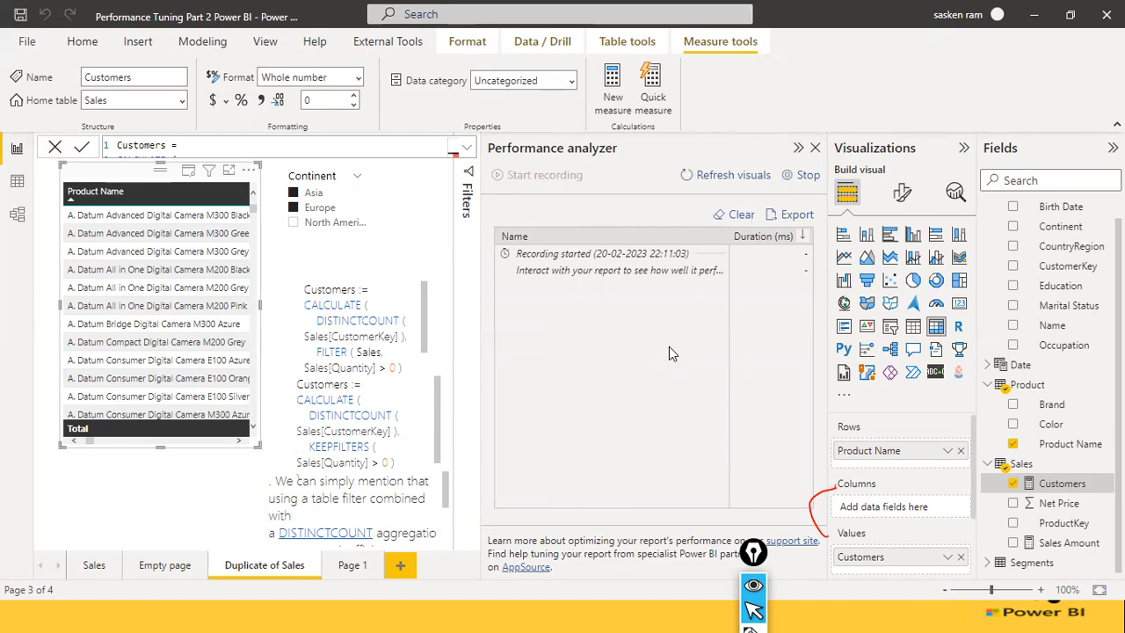
click(738, 179)
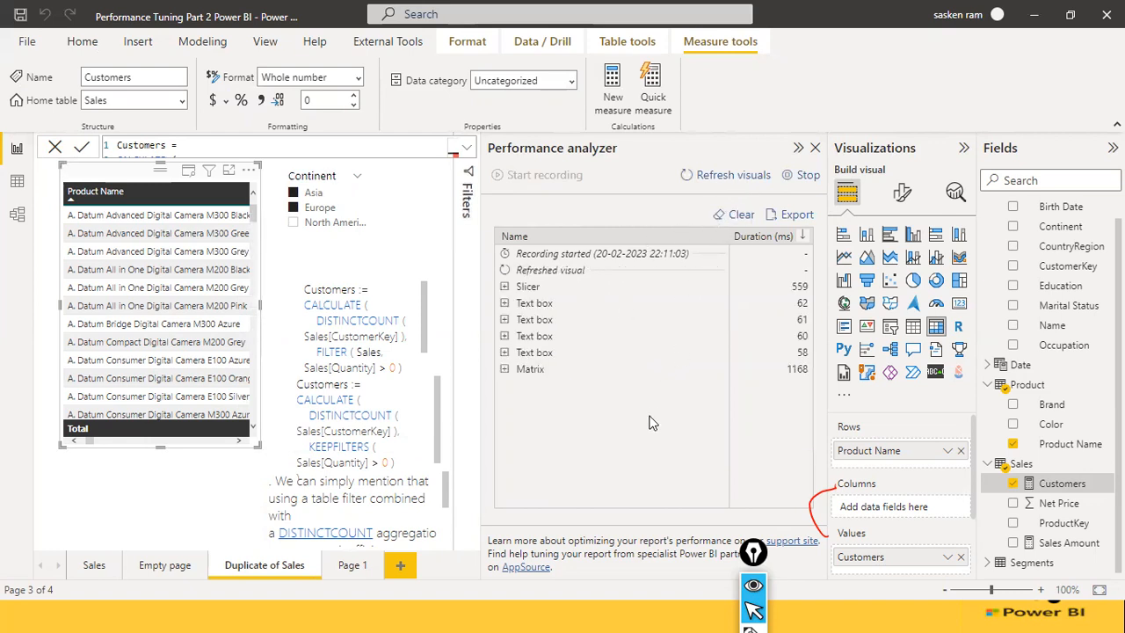
click(505, 370)
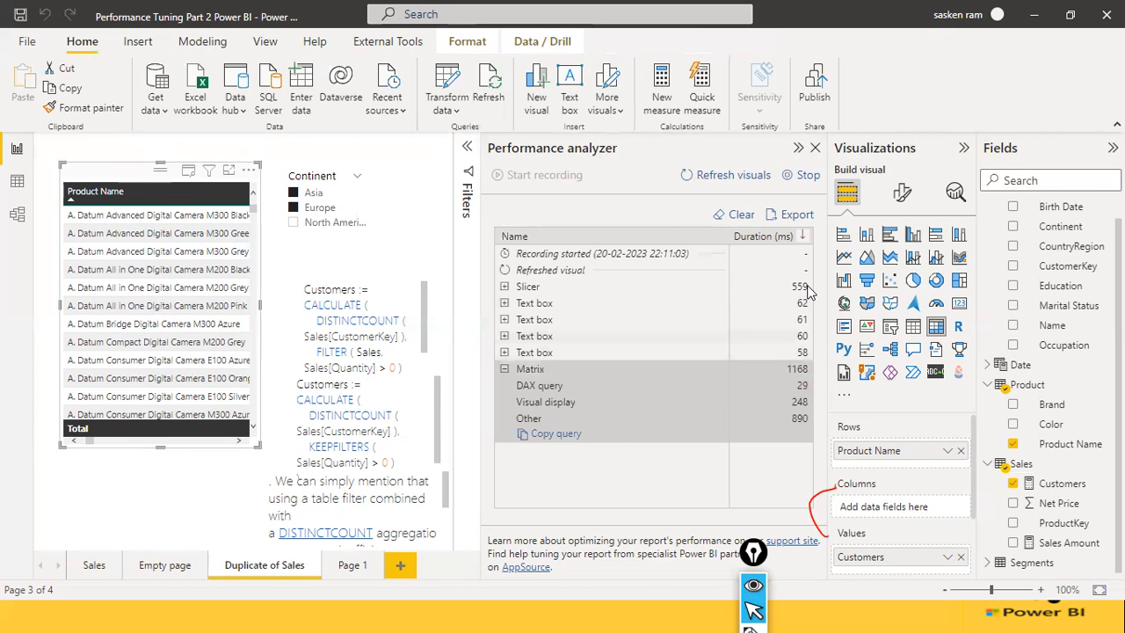
Step: Refresh the visuals a second time and compare the new Matrix entry's timing breakdown with the first one
click(708, 175)
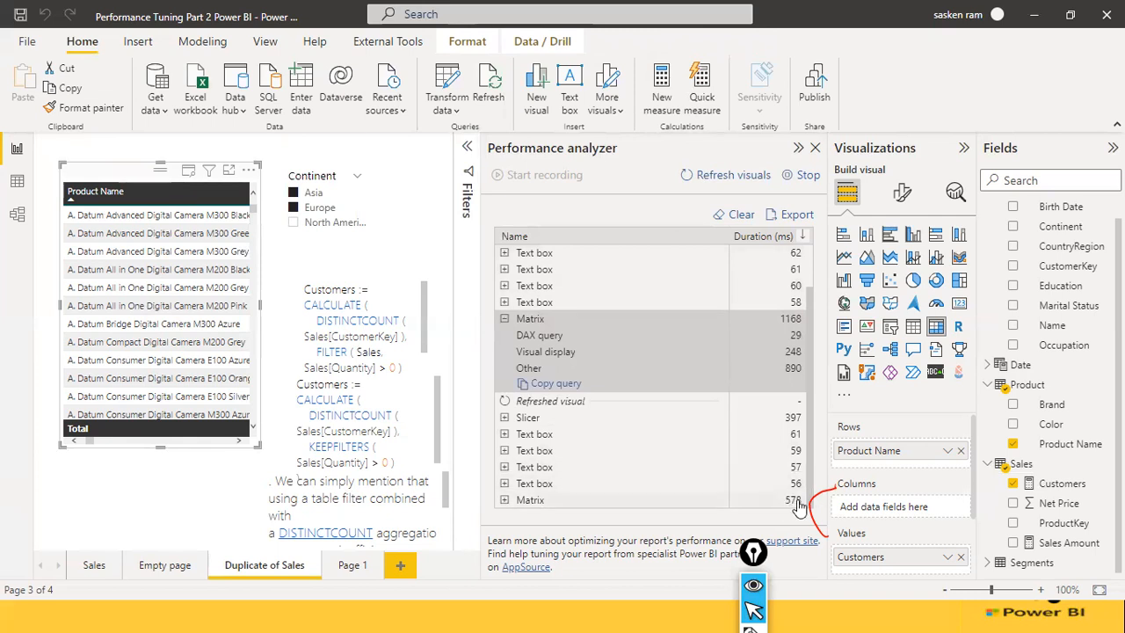
click(506, 501)
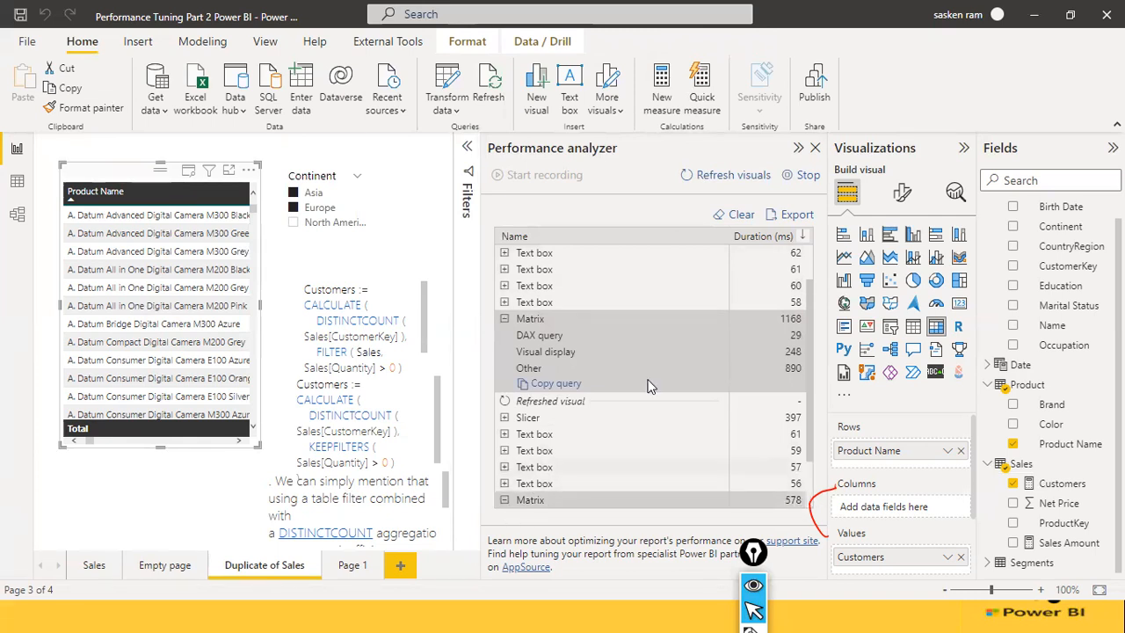
scroll(648, 382, down, 2)
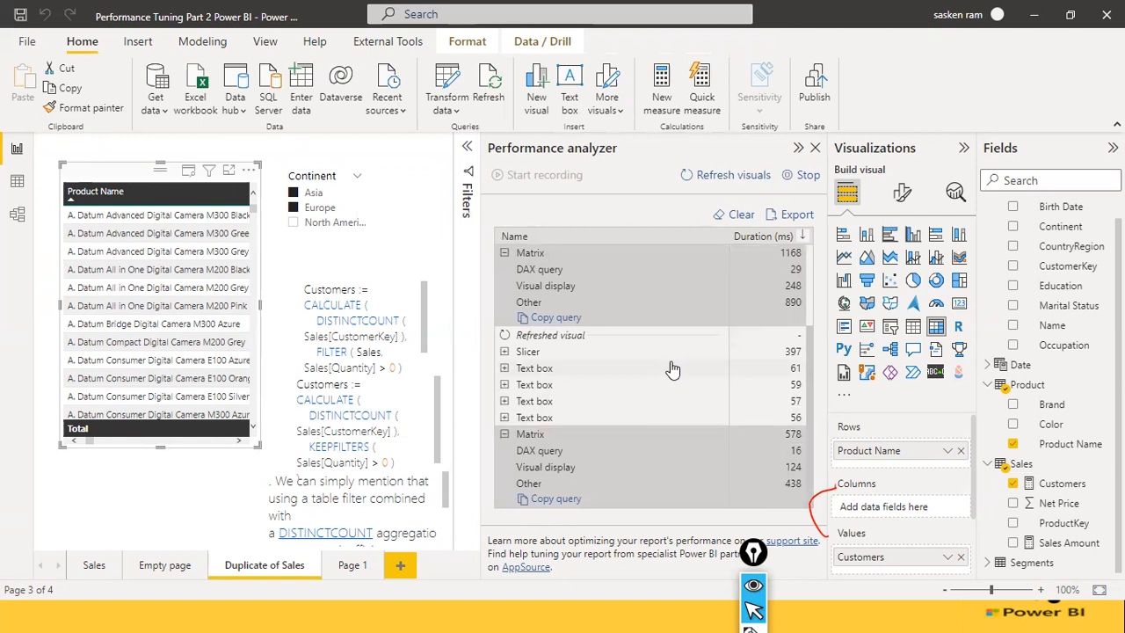
Step: Examine the FILTER and KEEPFILTERS versions of the Customers formula in the report's text boxes, comparing their filter arguments on Sales[Quantity]
click(392, 298)
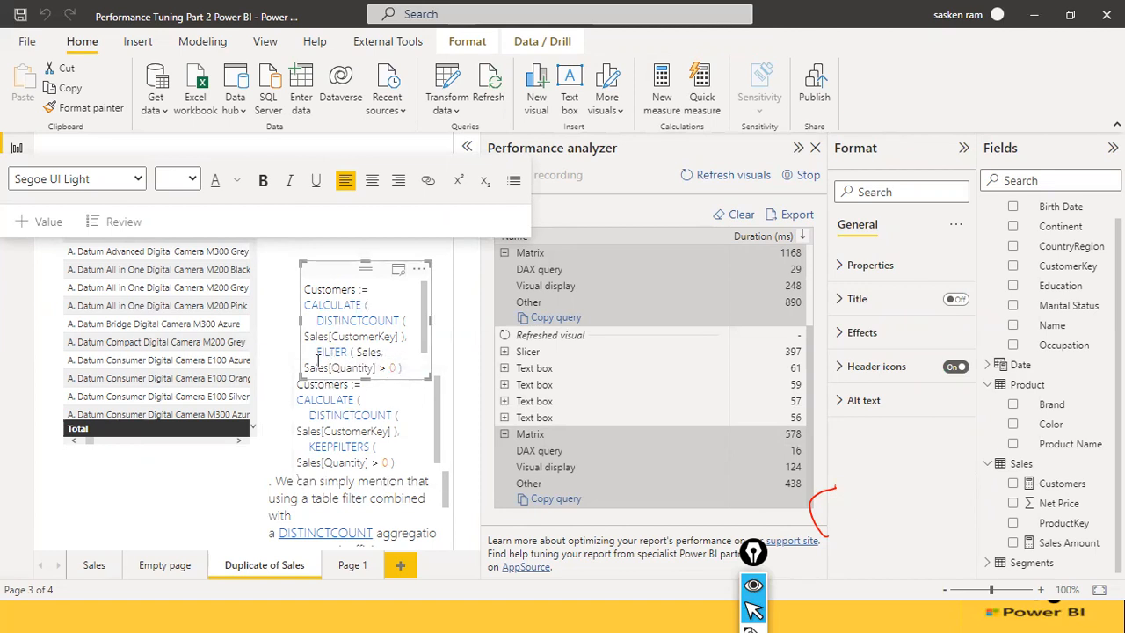
scroll(393, 366, down, 1)
drag(387, 336, 324, 325)
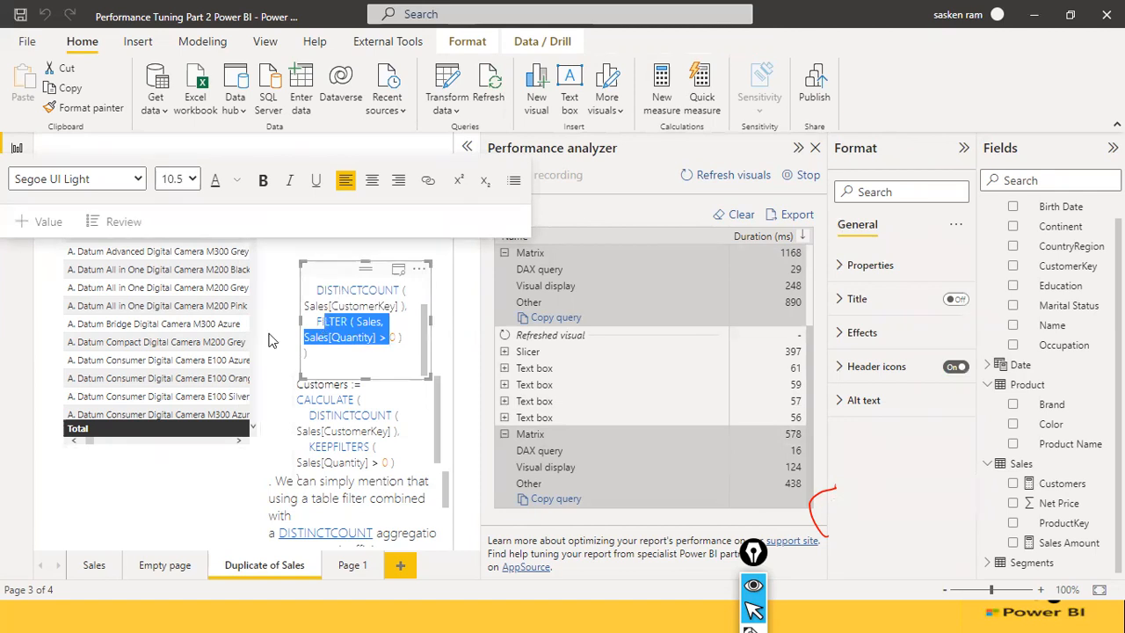
click(381, 427)
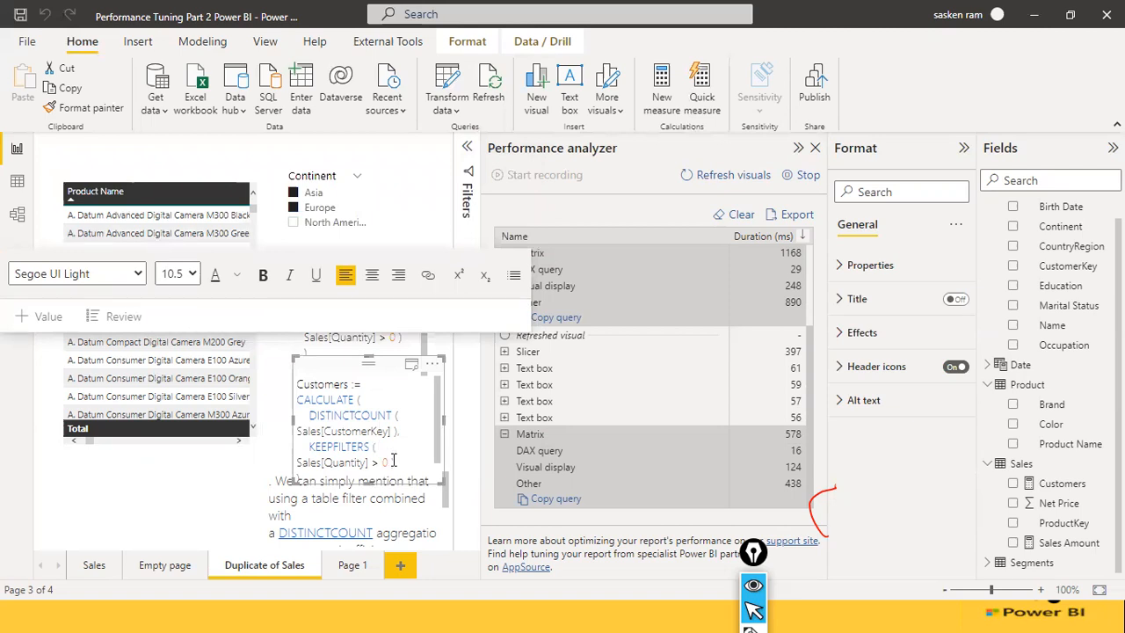
click(393, 460)
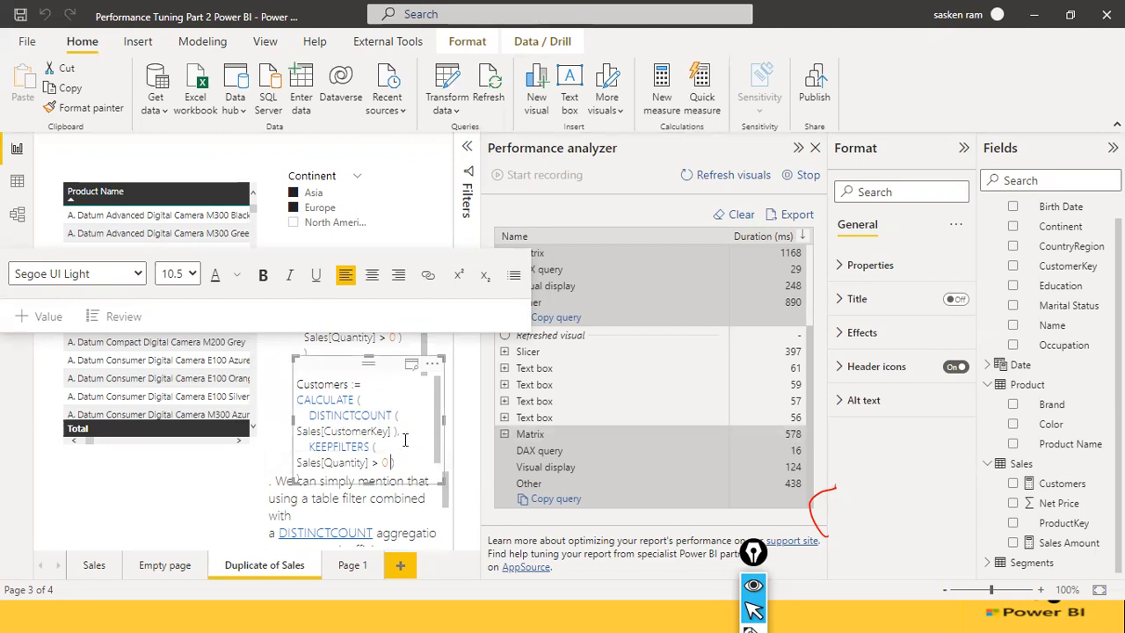
click(363, 348)
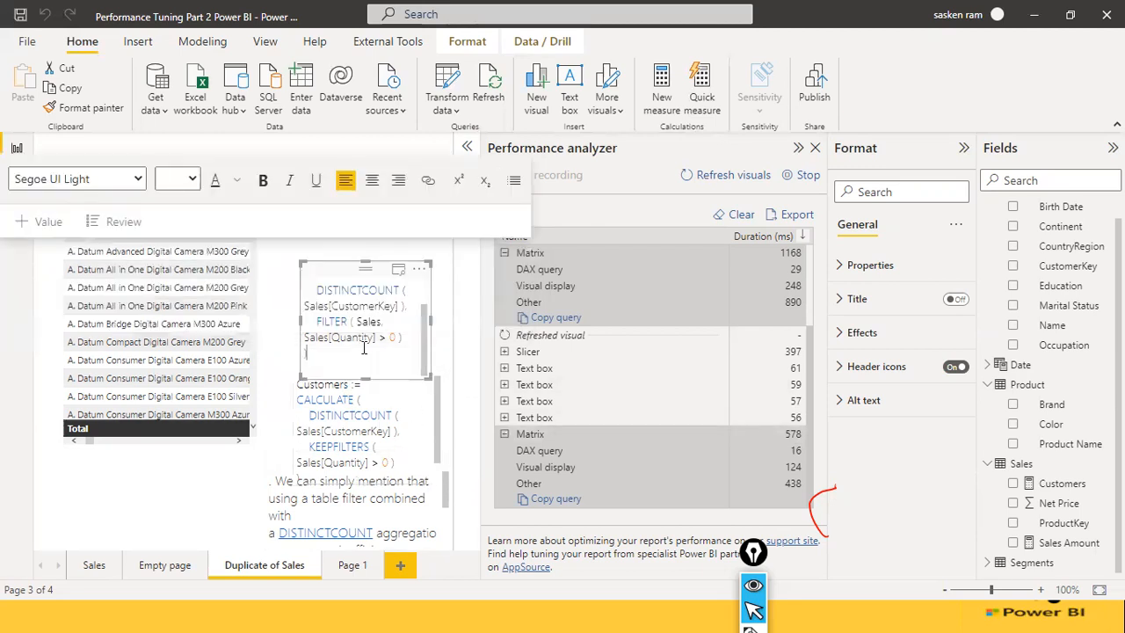
click(376, 455)
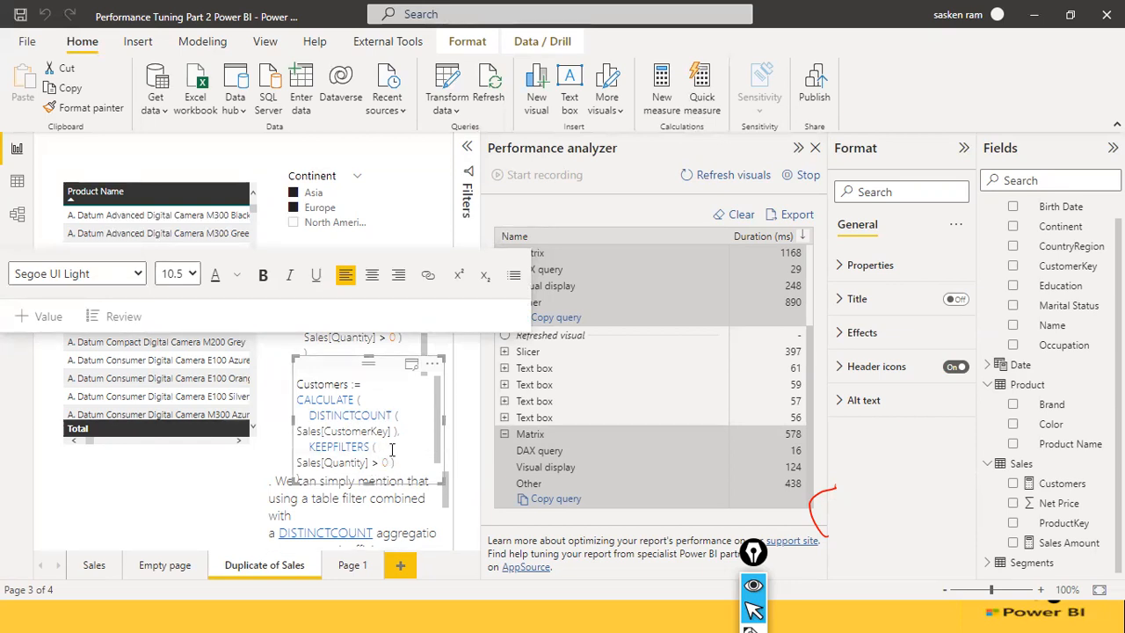
click(382, 460)
drag(364, 468, 381, 459)
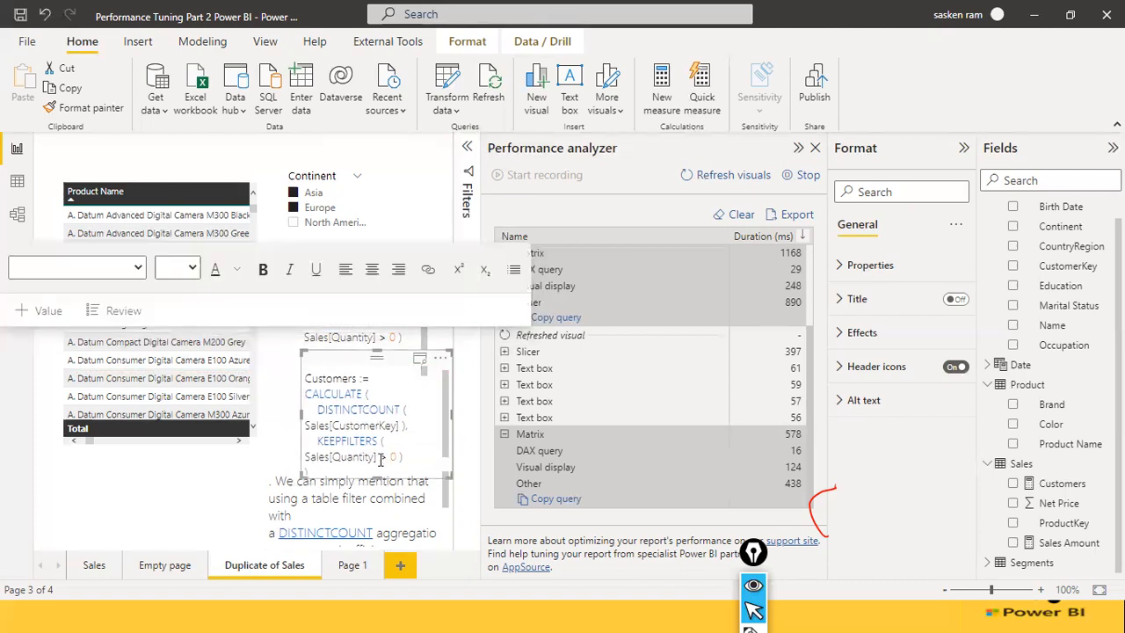
click(399, 339)
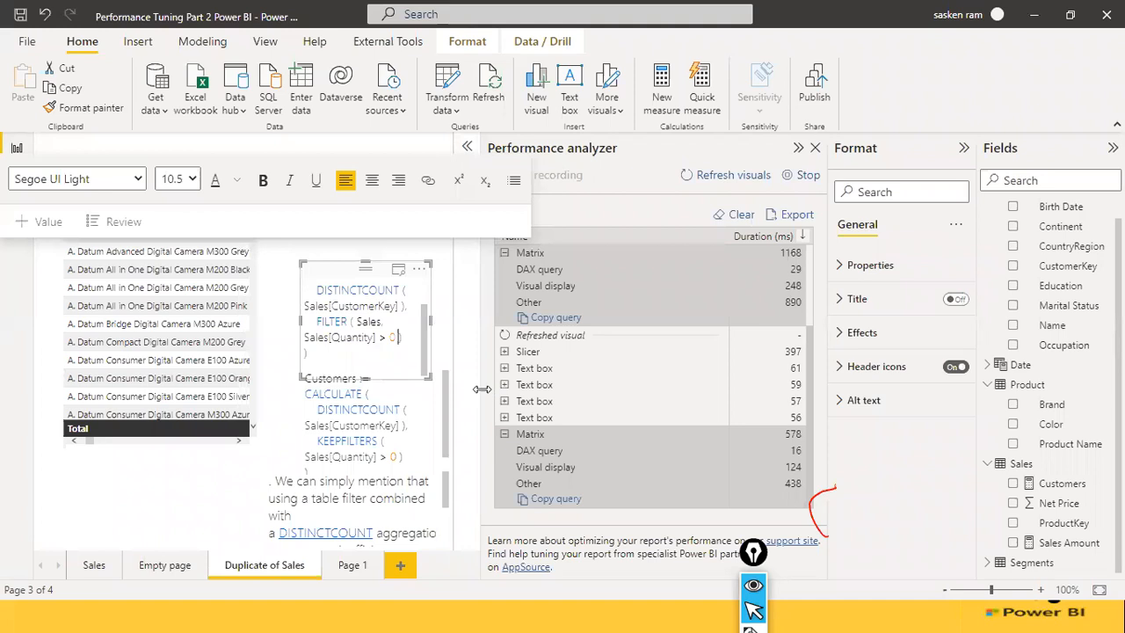
click(419, 428)
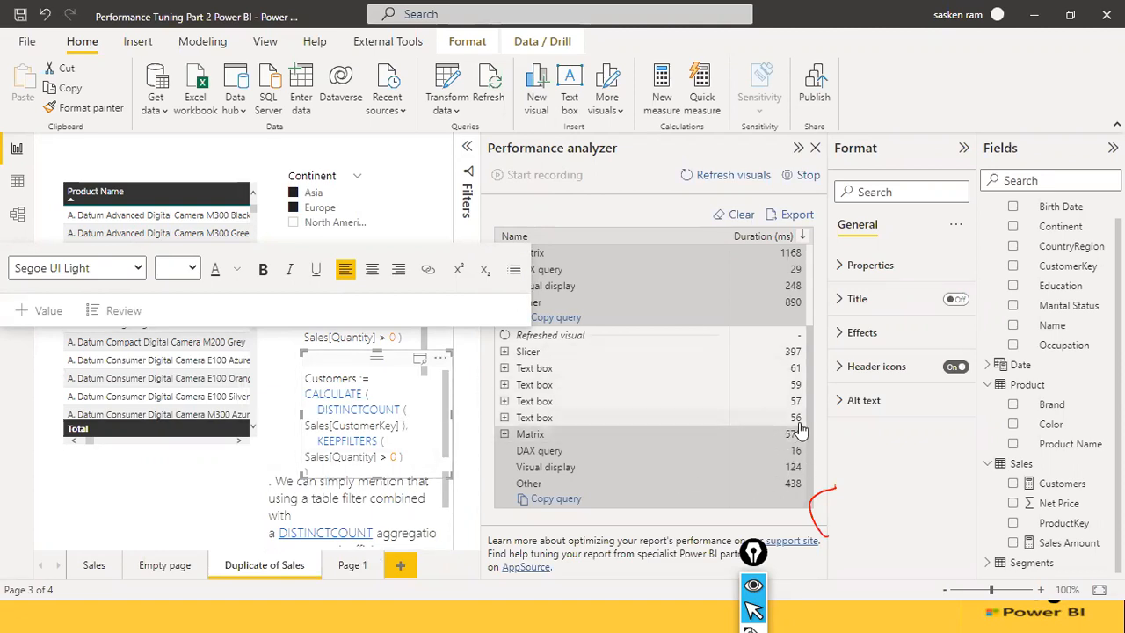
Step: Check the earlier KEEPFILTERS timings in the Paint screenshot, return to Power BI, and refresh the visuals repeatedly to compare Matrix durations
key(alt+Tab)
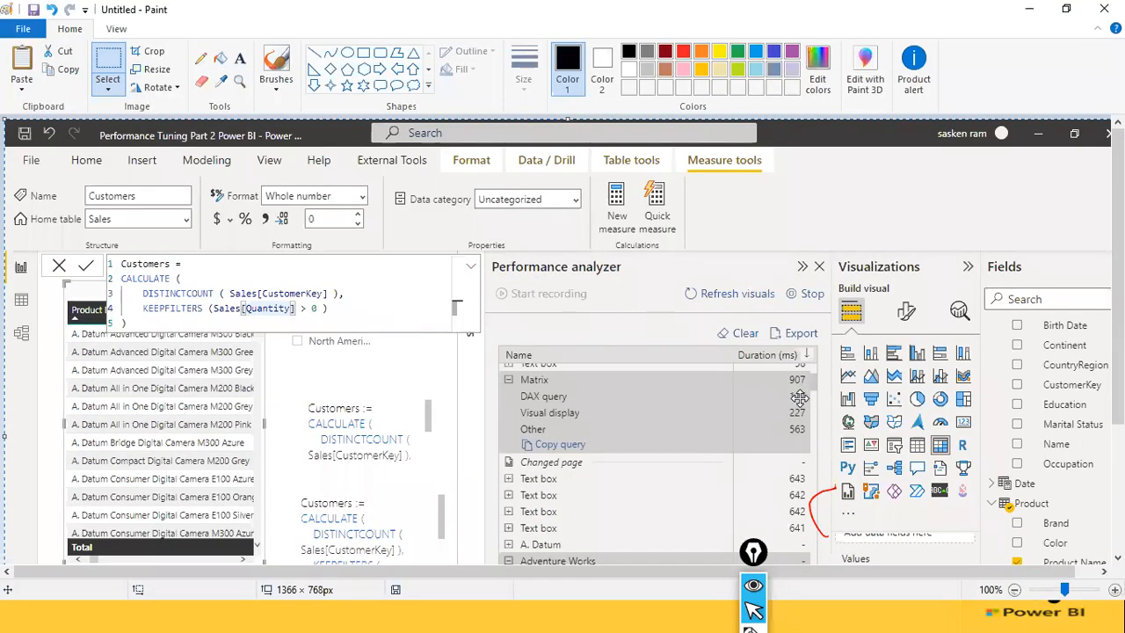
key(alt+Tab)
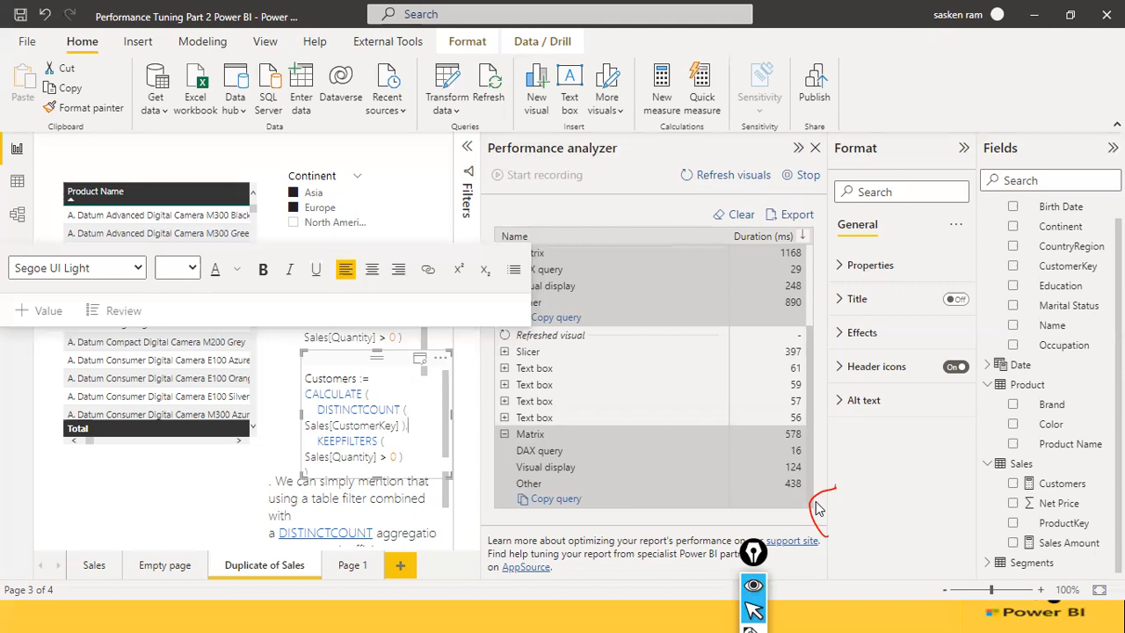
click(728, 176)
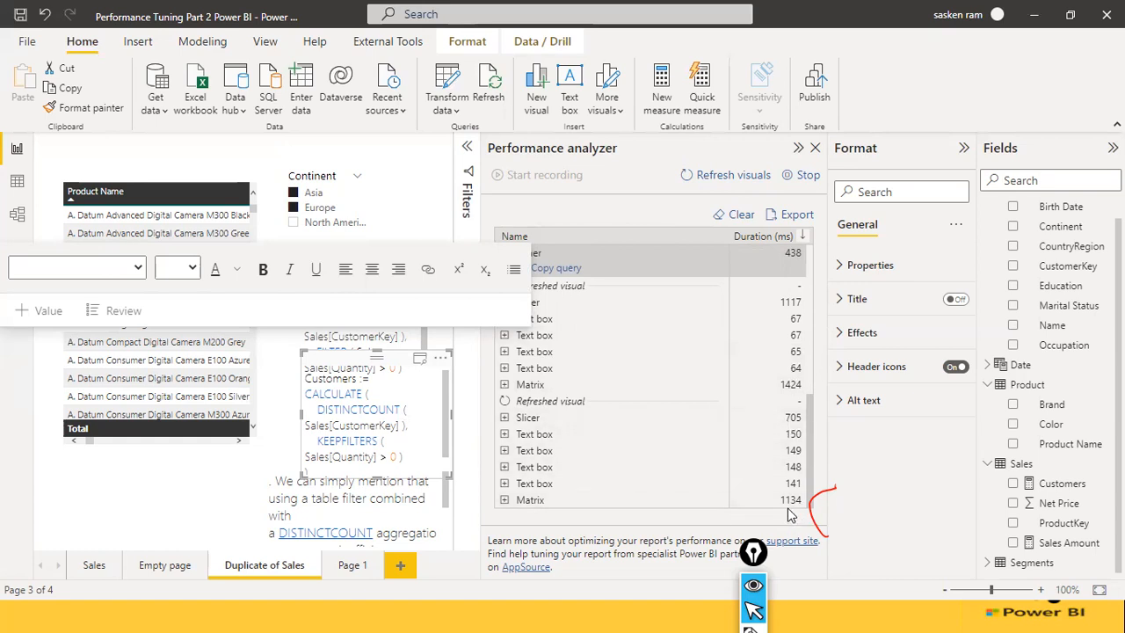
scroll(742, 343, up, 2)
scroll(742, 343, up, 3)
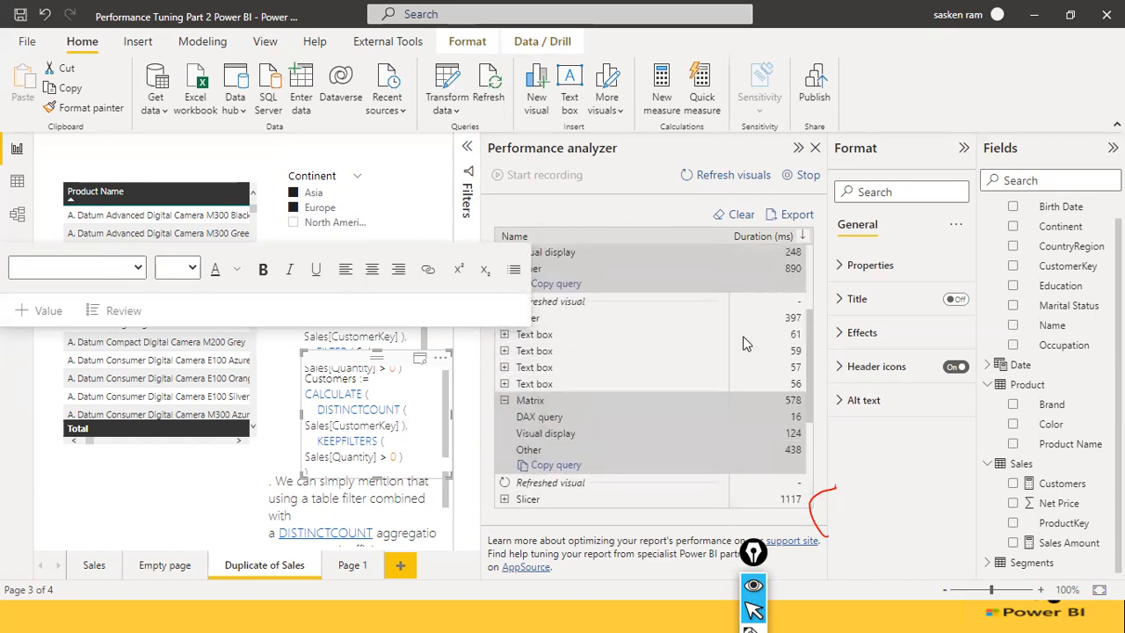
scroll(796, 409, down, 4)
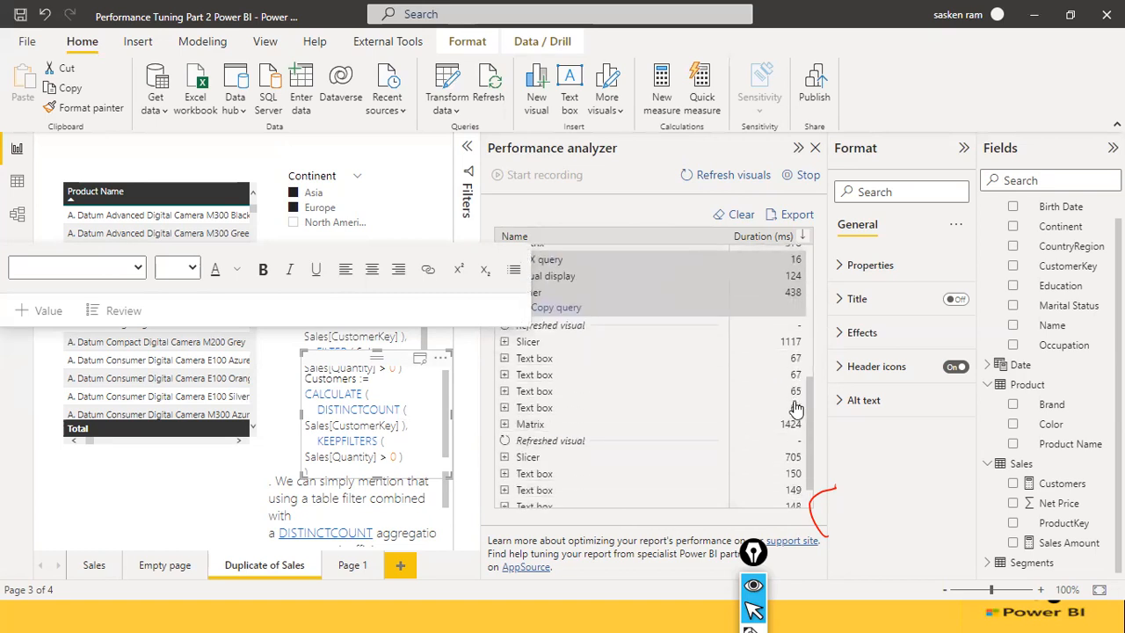
click(712, 176)
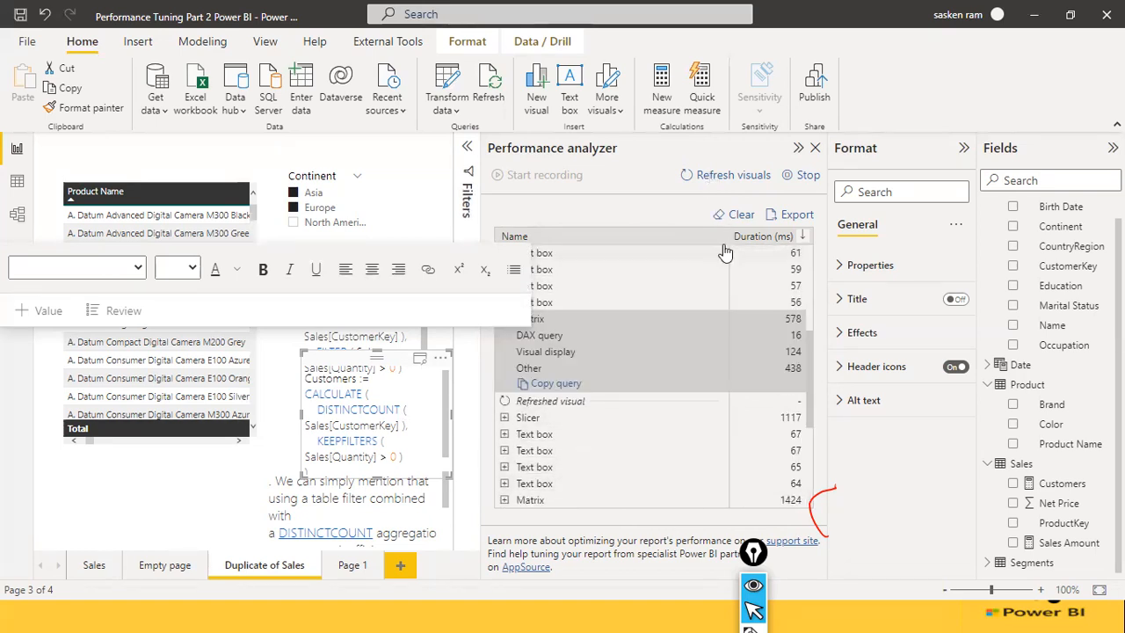